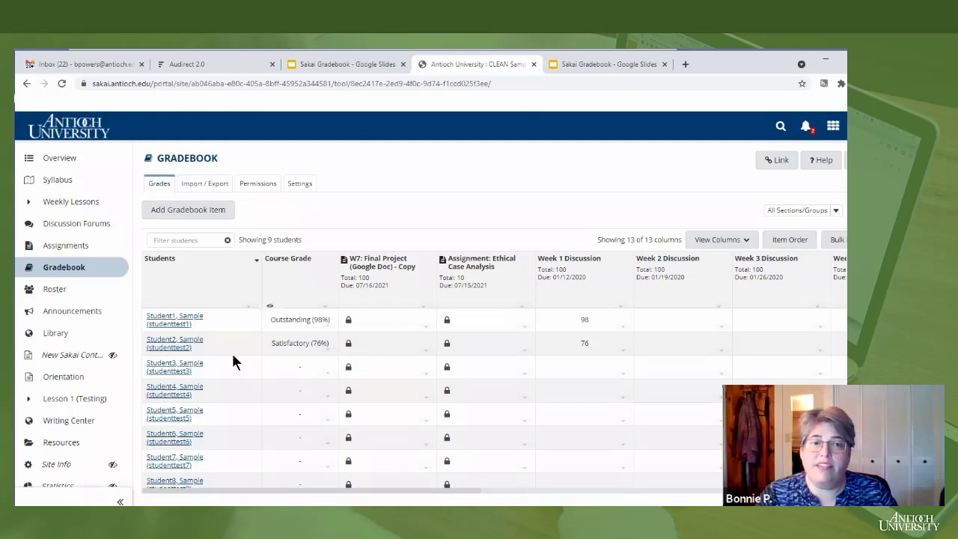
- Open the Gradebook settings and expand the Grading Schema section to show its grade mappings
{"action": "left_click_drag", "start_coordinate": [201, 496], "coordinate": [303, 500]}
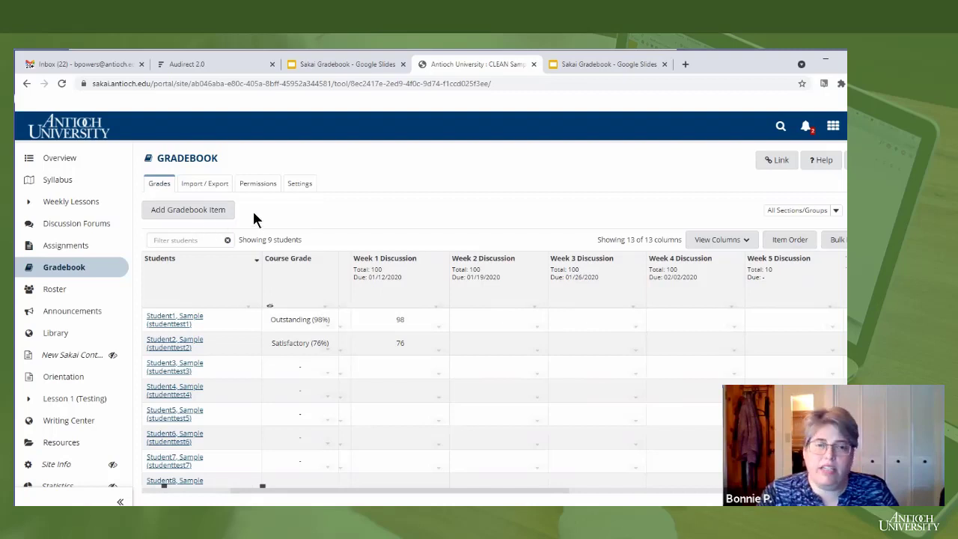
{"action": "left_click", "coordinate": [303, 183]}
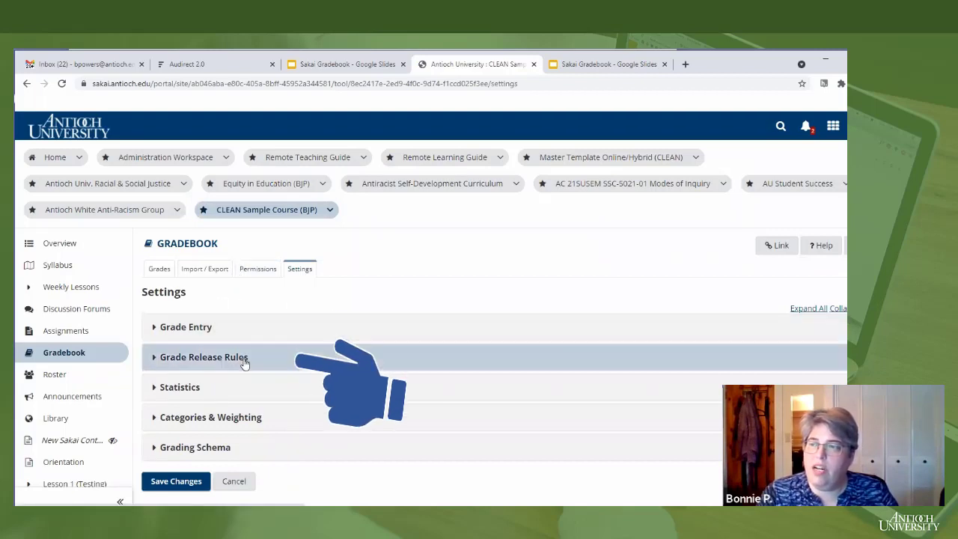
{"action": "left_click", "coordinate": [235, 451]}
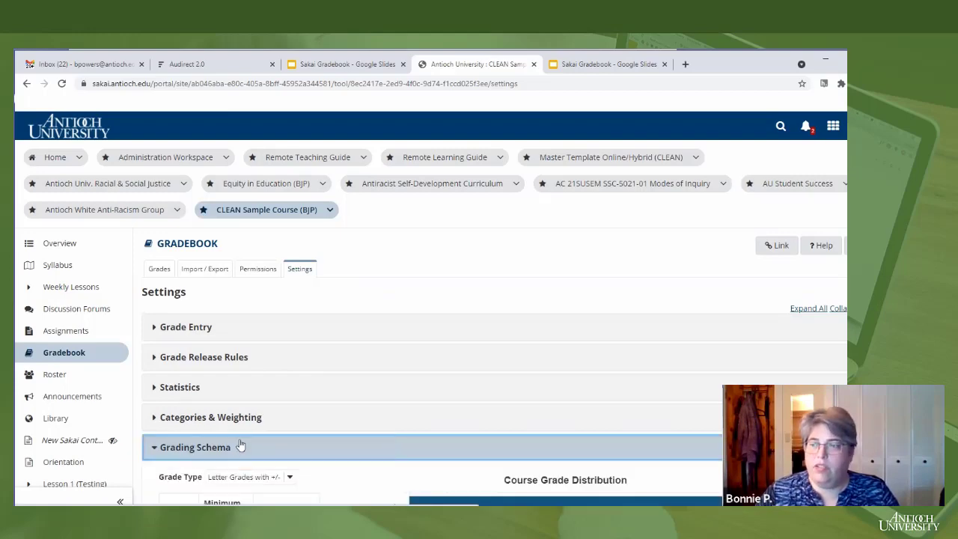
{"action": "scroll", "coordinate": [241, 438], "scroll_direction": "down", "scroll_amount": 3}
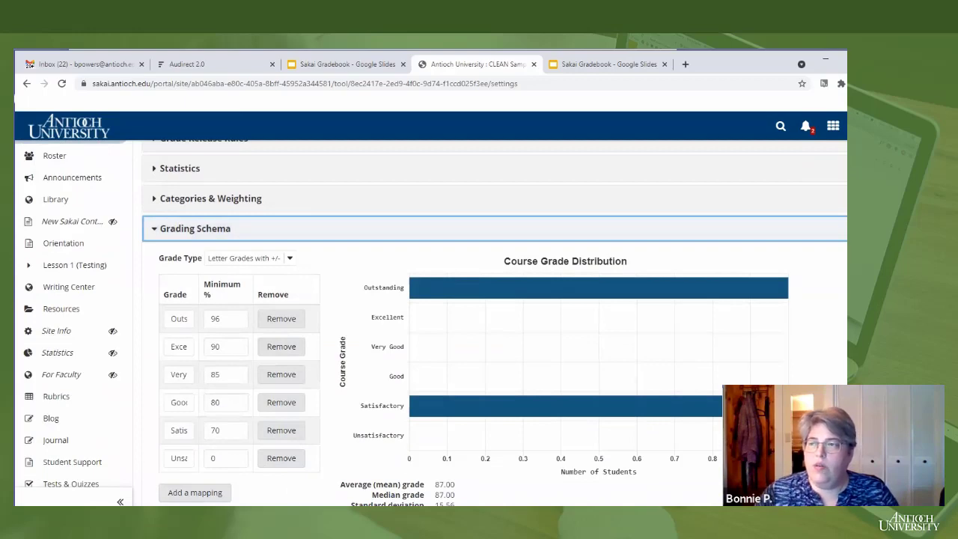
{"action": "scroll", "coordinate": [494, 322], "scroll_direction": "down", "scroll_amount": 2}
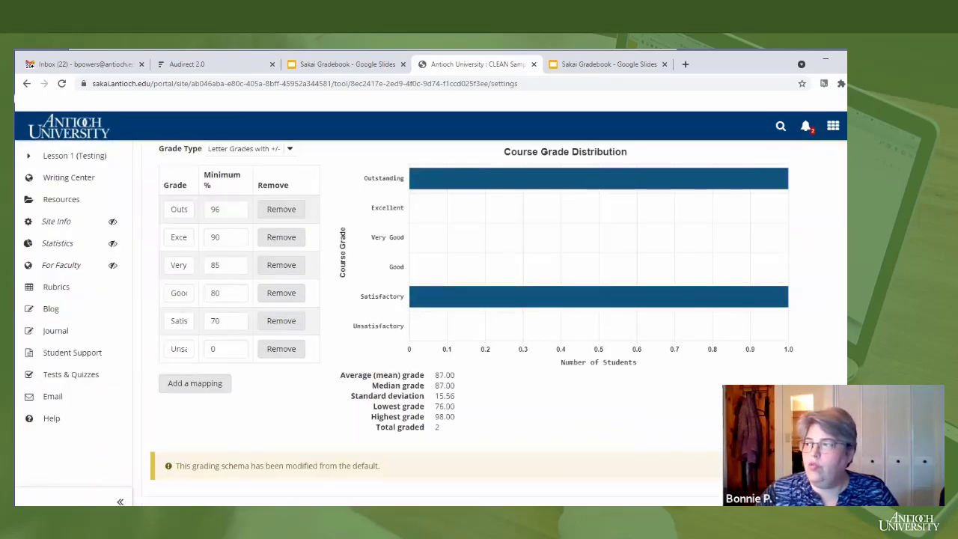
{"action": "scroll", "coordinate": [560, 396], "scroll_direction": "up", "scroll_amount": 1}
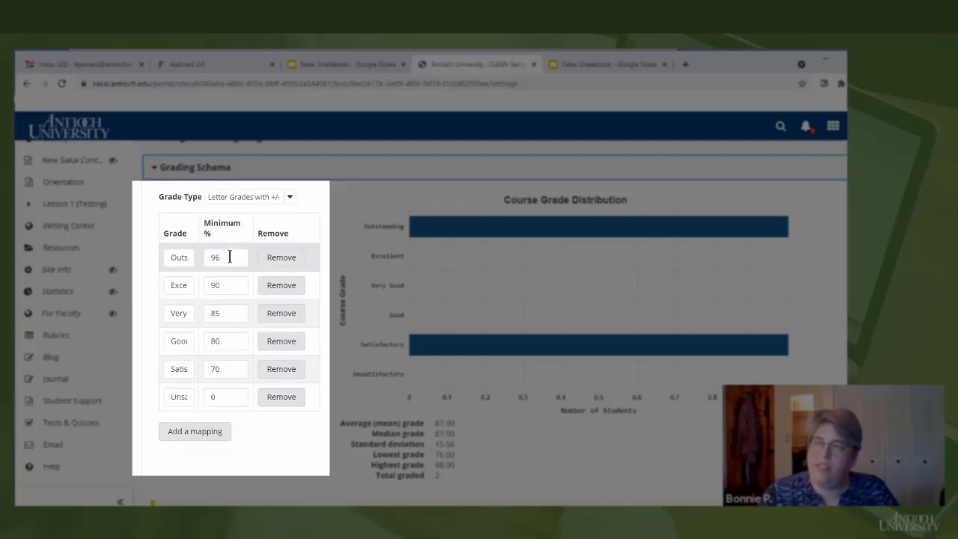
- Examine the grade names and minimum percentages of the three highest mappings in the grading schema
{"action": "left_click_drag", "start_coordinate": [172, 257], "coordinate": [198, 264]}
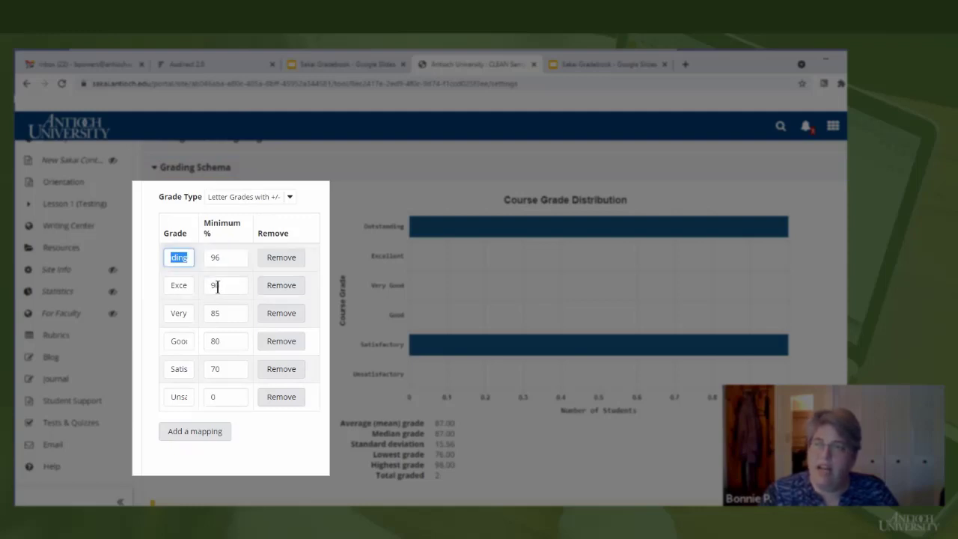
{"action": "left_click_drag", "start_coordinate": [172, 284], "coordinate": [214, 286]}
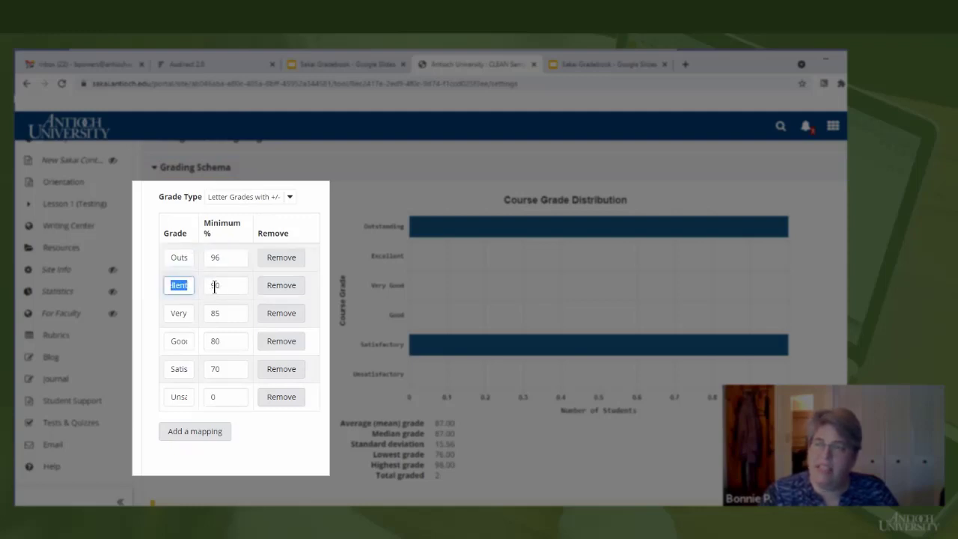
{"action": "left_click_drag", "start_coordinate": [174, 313], "coordinate": [206, 313]}
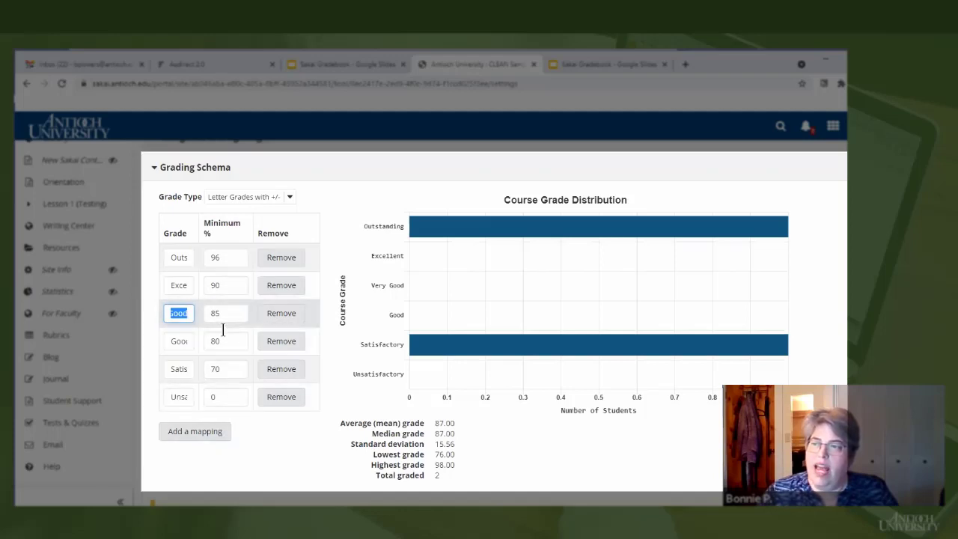
- Add a Passing mapping with a 50% minimum to the grading schema and remove it again
{"action": "left_click", "coordinate": [193, 436]}
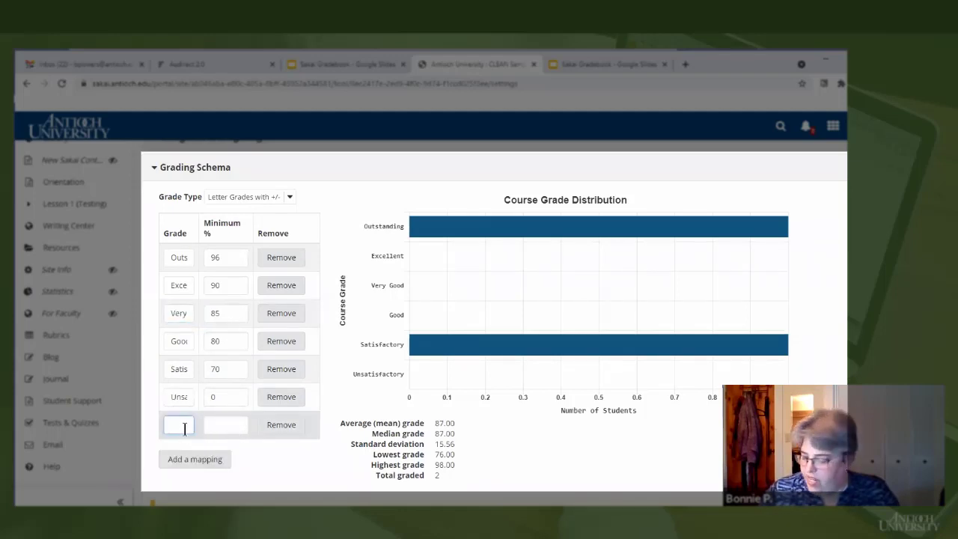
{"action": "type", "text": "50"}
{"action": "left_click_drag", "start_coordinate": [187, 426], "coordinate": [147, 434]}
{"action": "key", "text": "BackSpace"}
{"action": "type", "text": "P"}
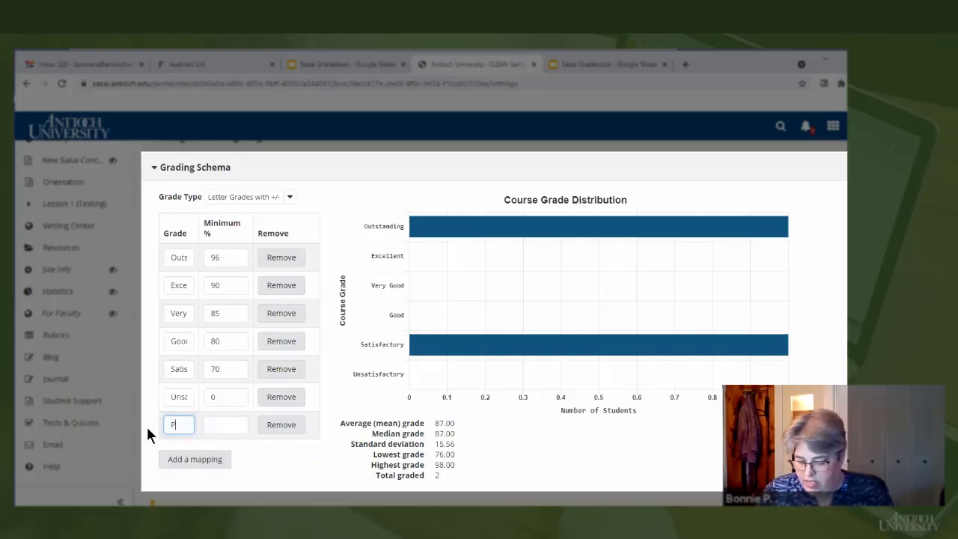
{"action": "type", "text": "assing"}
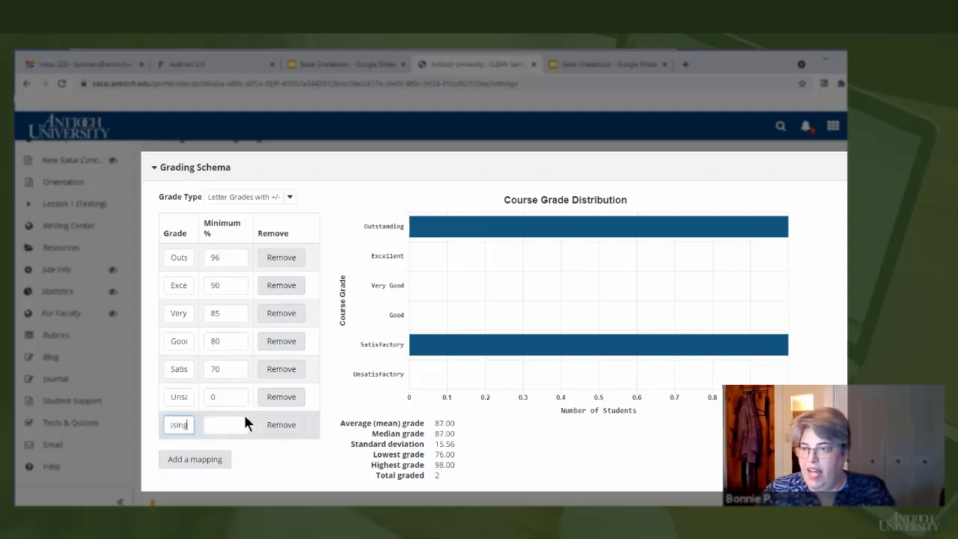
{"action": "left_click", "coordinate": [230, 423]}
{"action": "type", "text": "50"}
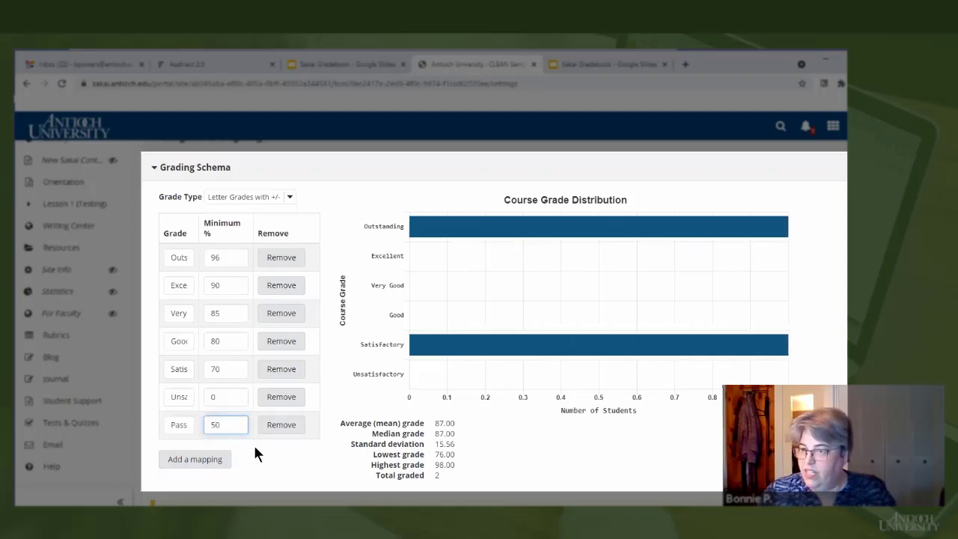
{"action": "left_click", "coordinate": [267, 455]}
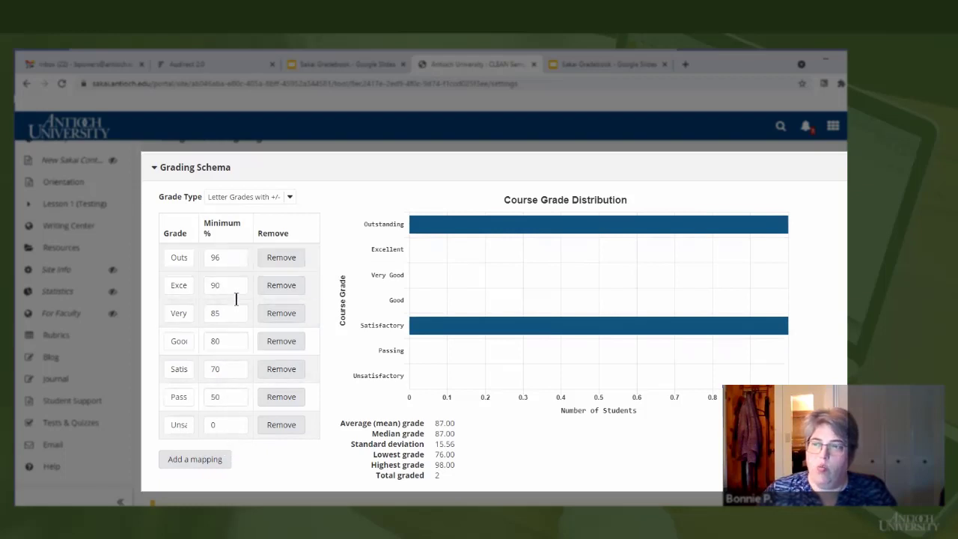
{"action": "left_click", "coordinate": [283, 404]}
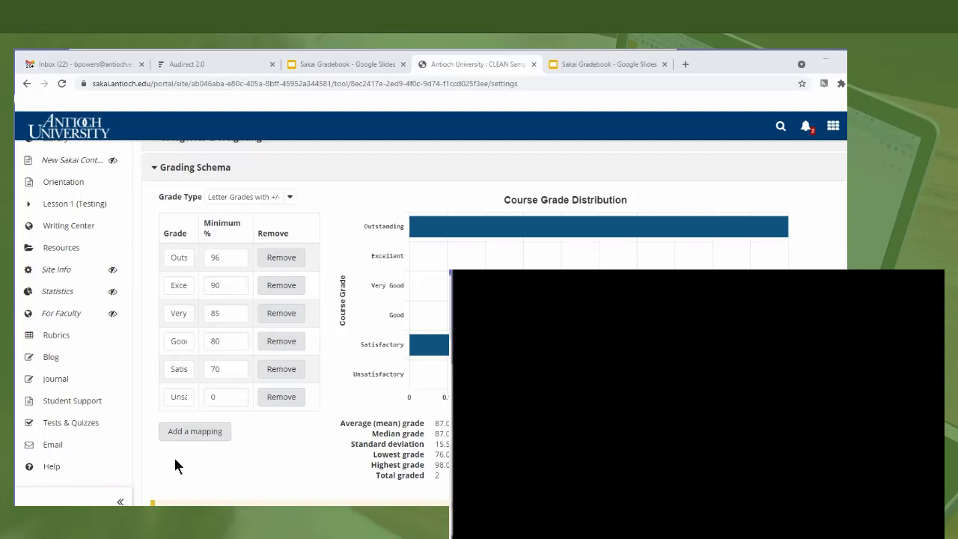
- Expand the Categories & Weighting settings and switch the gradebook to Categories & weighting
{"action": "scroll", "coordinate": [175, 466], "scroll_direction": "up", "scroll_amount": 3}
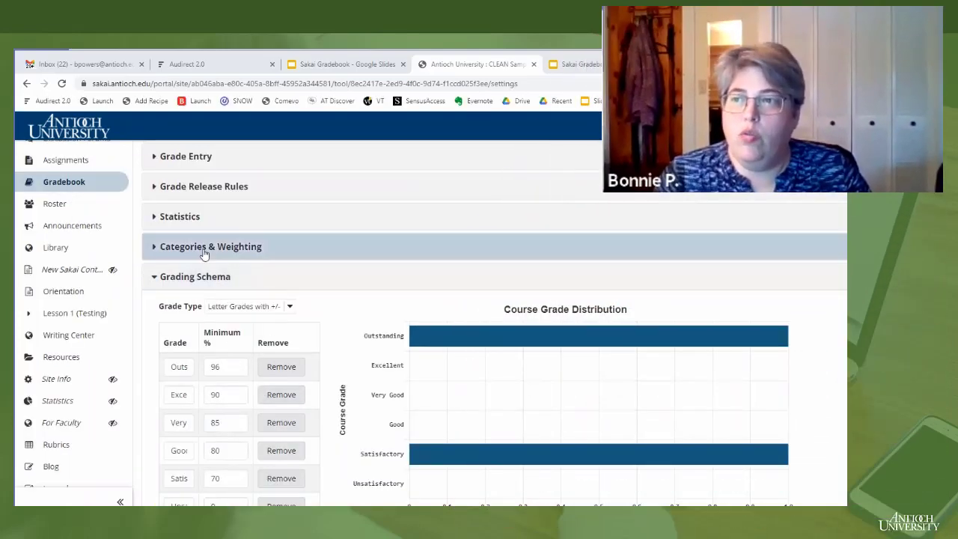
{"action": "left_click", "coordinate": [205, 251]}
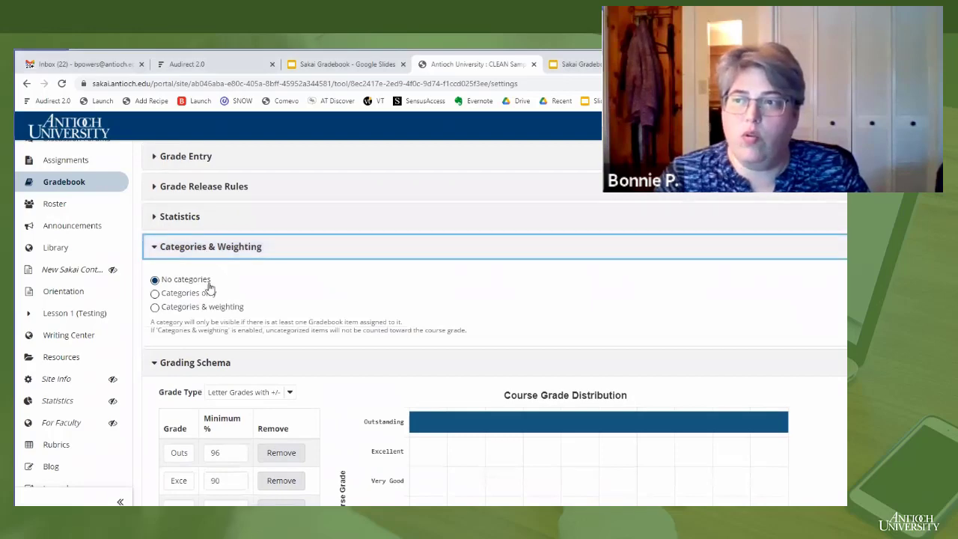
{"action": "left_click", "coordinate": [155, 307]}
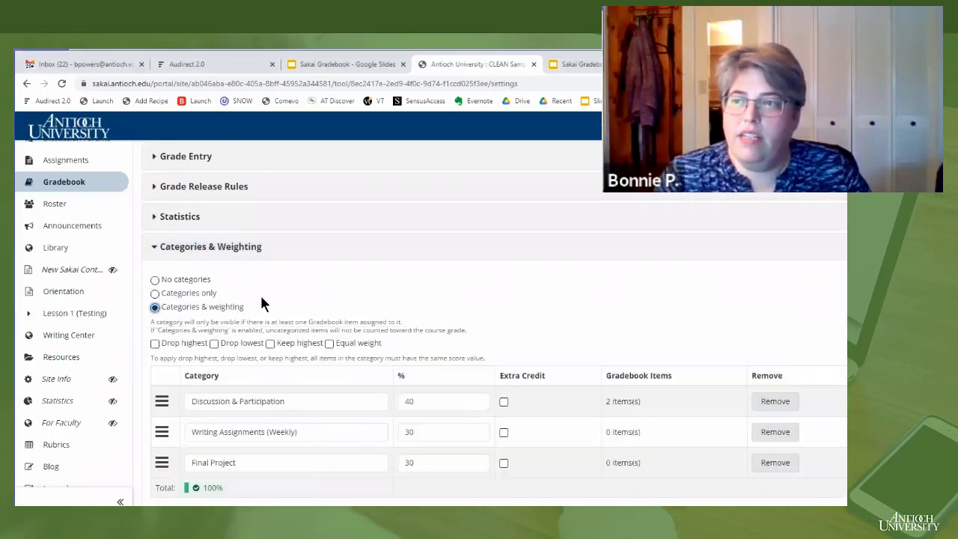
{"action": "scroll", "coordinate": [263, 293], "scroll_direction": "down", "scroll_amount": 2}
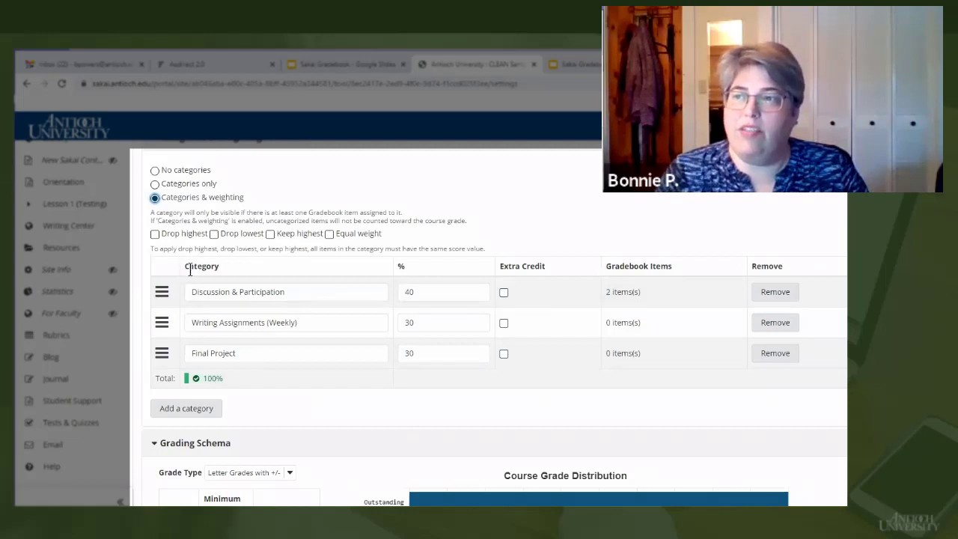
{"action": "scroll", "coordinate": [189, 271], "scroll_direction": "down", "scroll_amount": 2}
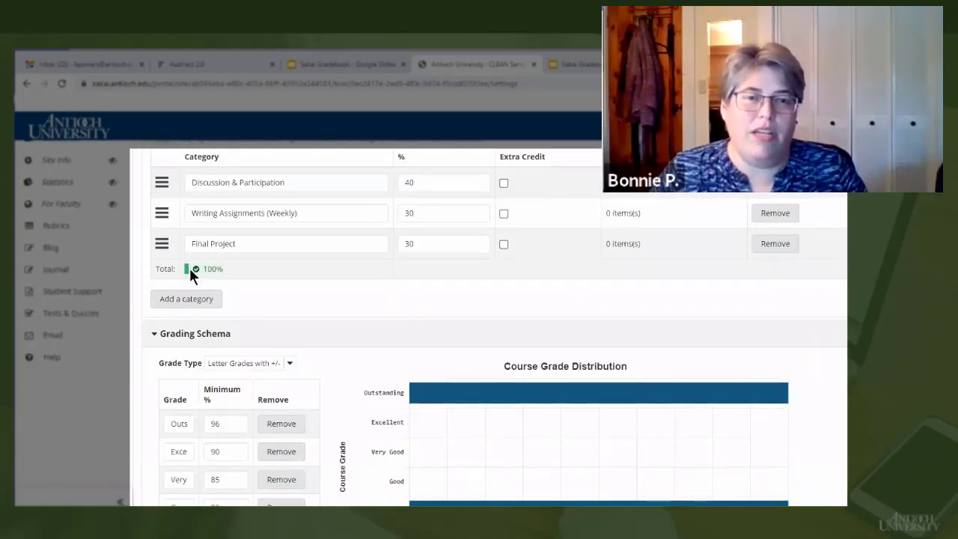
- Set the category weights to 20% for Final Project, 35% for Writing Assignments (Weekly) and 45% for Discussion & Participation
{"action": "scroll", "coordinate": [183, 267], "scroll_direction": "up", "scroll_amount": 2}
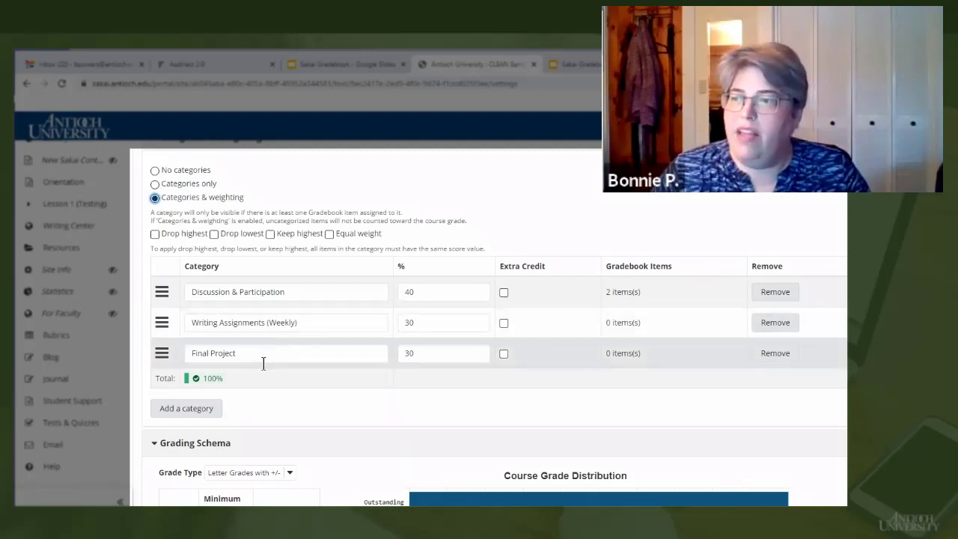
{"action": "left_click_drag", "start_coordinate": [431, 353], "coordinate": [398, 359]}
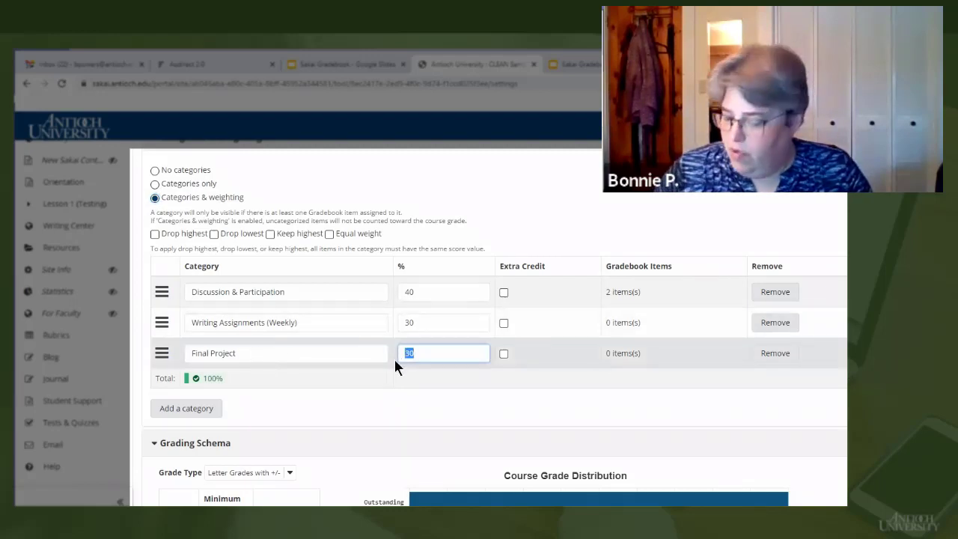
{"action": "type", "text": "20"}
{"action": "left_click_drag", "start_coordinate": [430, 323], "coordinate": [399, 325]}
{"action": "type", "text": "35"}
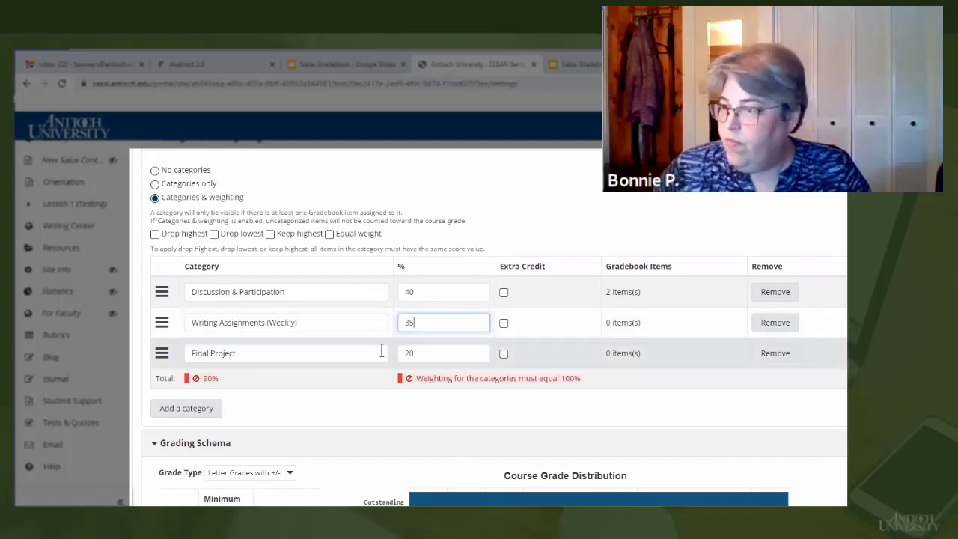
{"action": "left_click_drag", "start_coordinate": [438, 291], "coordinate": [390, 297]}
{"action": "type", "text": "45"}
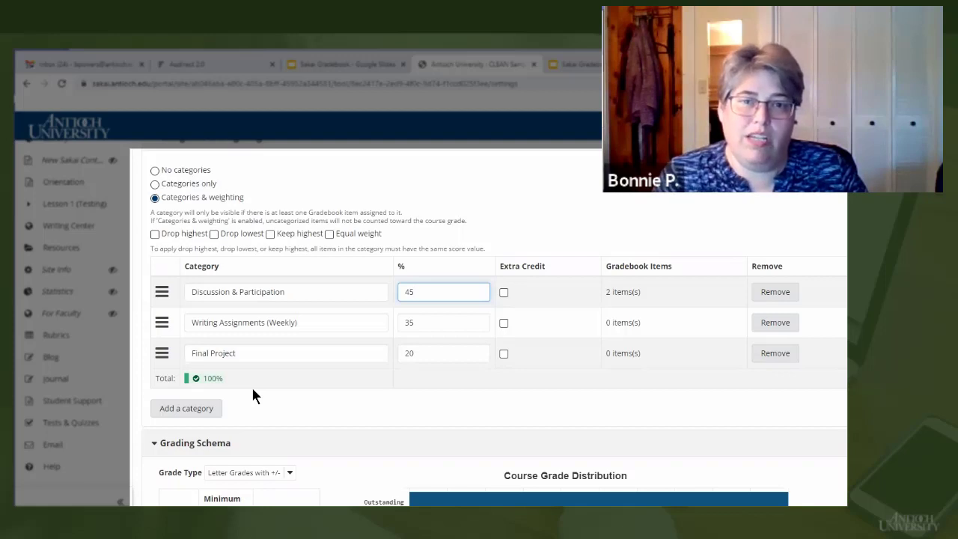
- Set the Final Project weight to 10% and add a Midterm Presentation category weighted at 10%
{"action": "double_click", "coordinate": [412, 353]}
{"action": "type", "text": "10"}
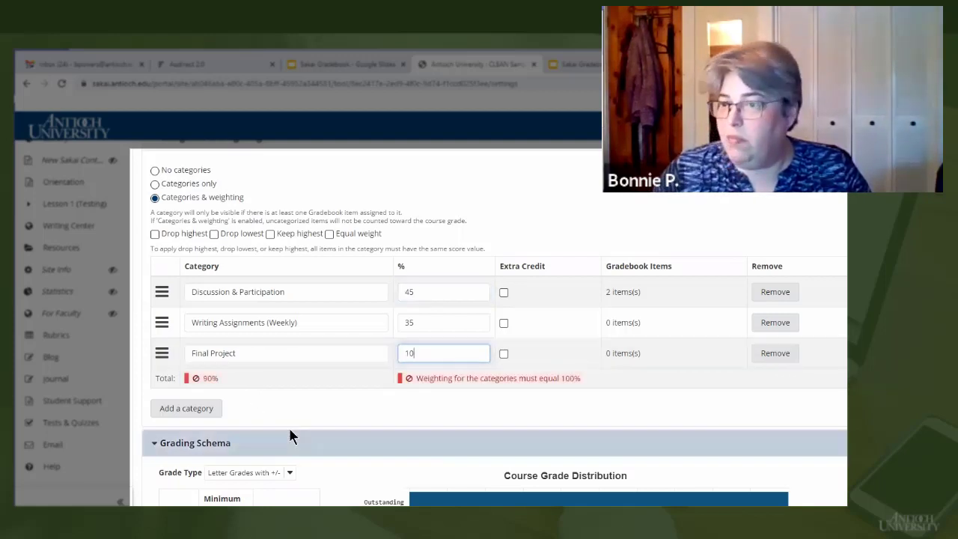
{"action": "left_click", "coordinate": [198, 413]}
{"action": "type", "text": "Midt"}
{"action": "key", "text": "BackSpace"}
{"action": "key", "text": "BackSpace"}
{"action": "type", "text": "dterm Presentation"}
{"action": "key", "text": "Tab"}
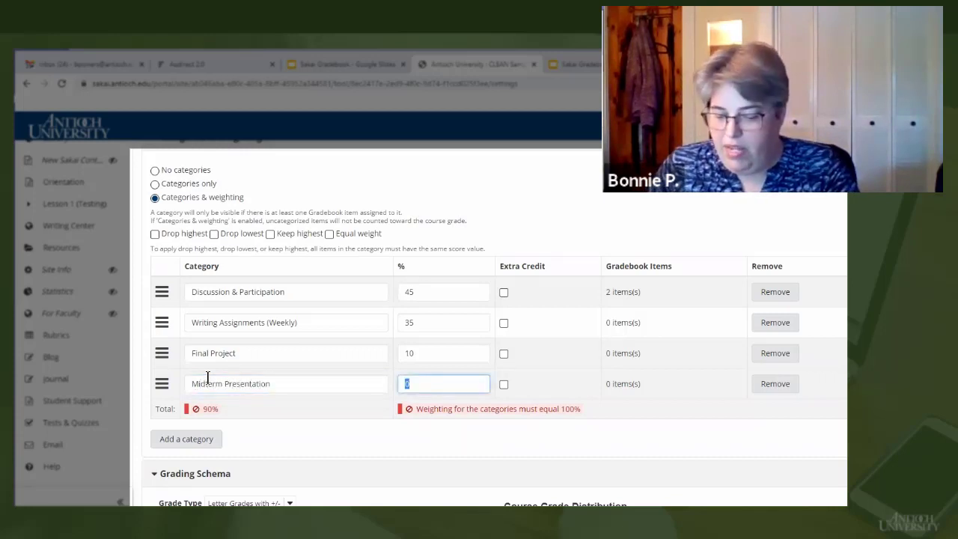
{"action": "type", "text": "10"}
{"action": "left_click", "coordinate": [341, 417]}
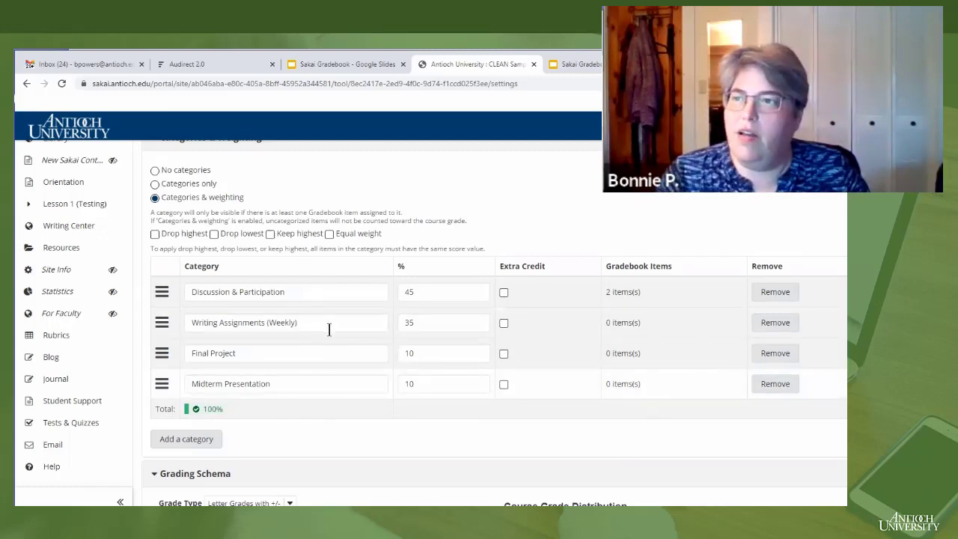
- View the Statistics settings for displaying assignment and course grade statistics to students, and collapse them again
{"action": "scroll", "coordinate": [329, 330], "scroll_direction": "up", "scroll_amount": 5}
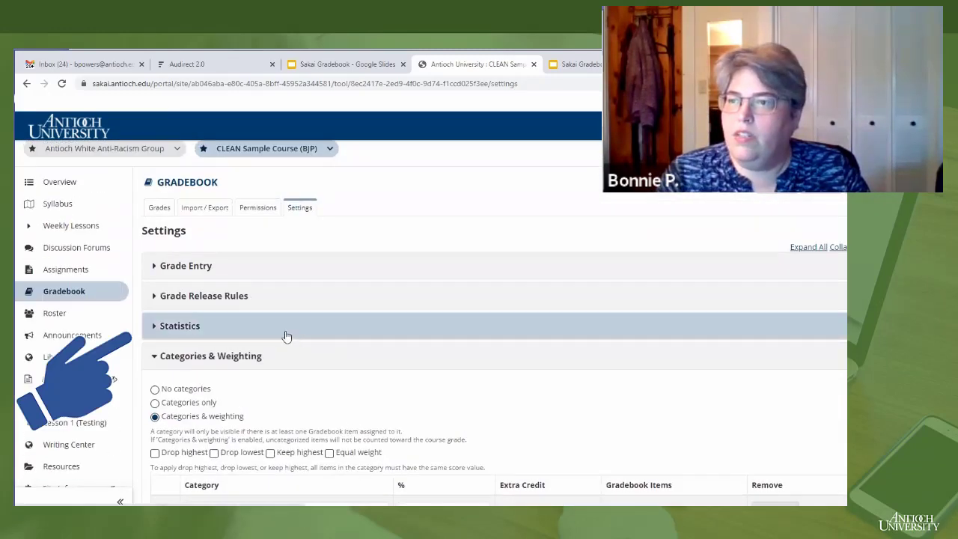
{"action": "left_click", "coordinate": [294, 337]}
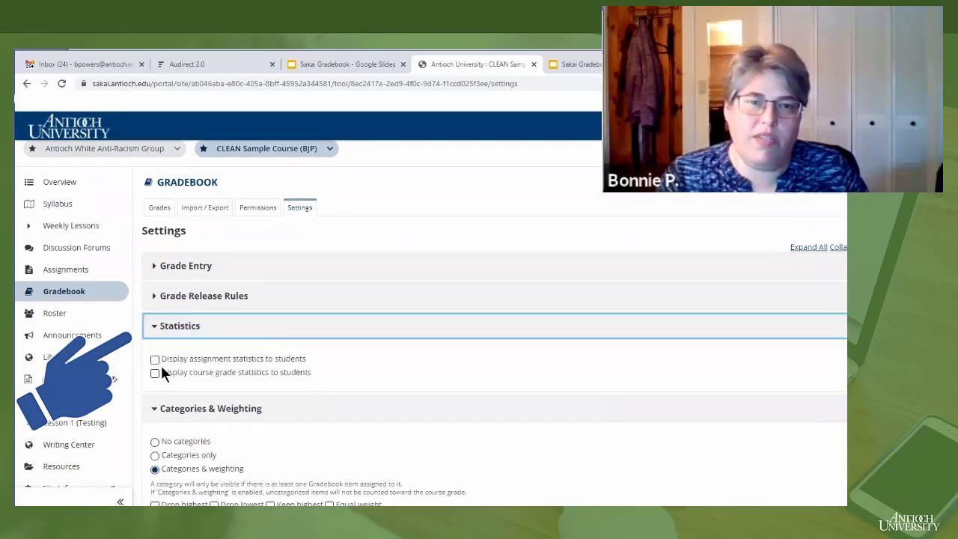
{"action": "left_click", "coordinate": [173, 327]}
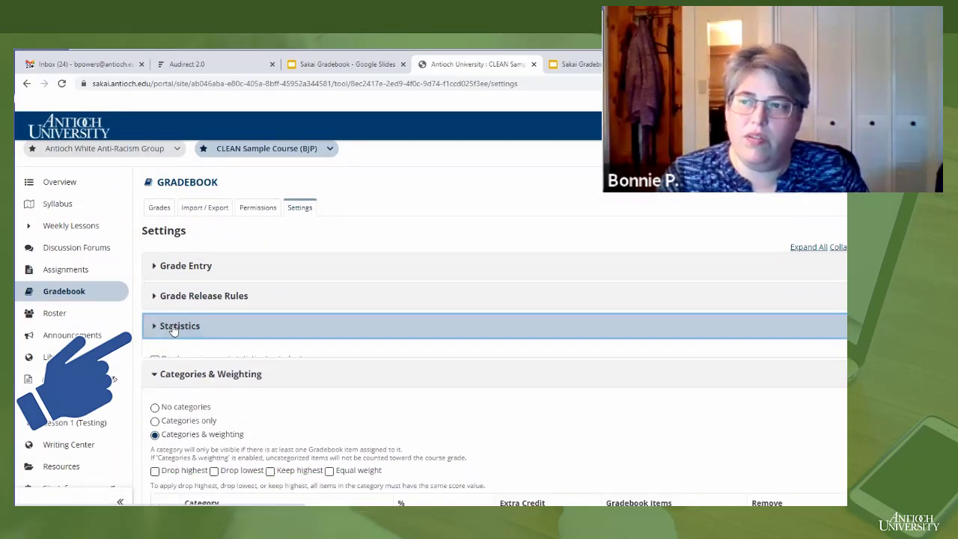
- In the Grade Release Rules, display the final course grade to students as Letter Grade only
{"action": "left_click", "coordinate": [195, 298]}
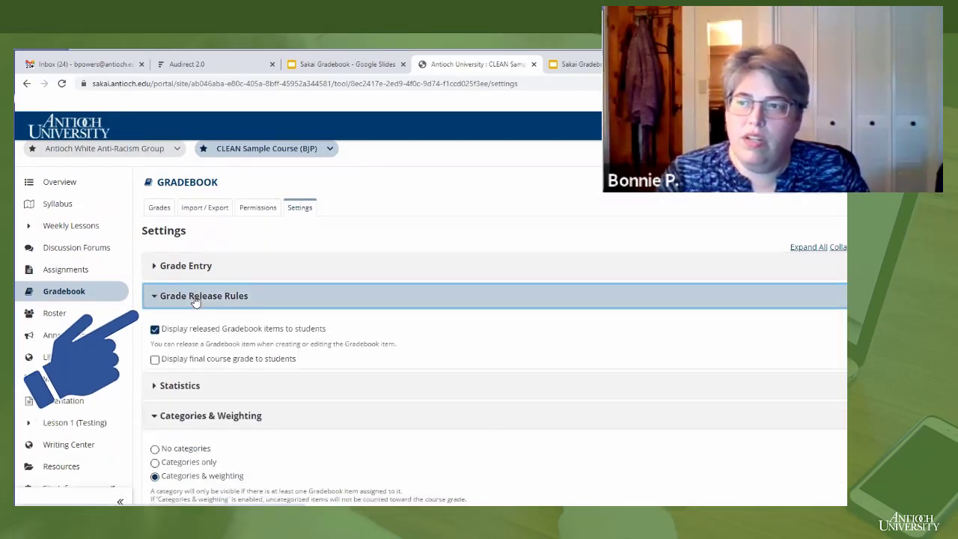
{"action": "left_click", "coordinate": [154, 359]}
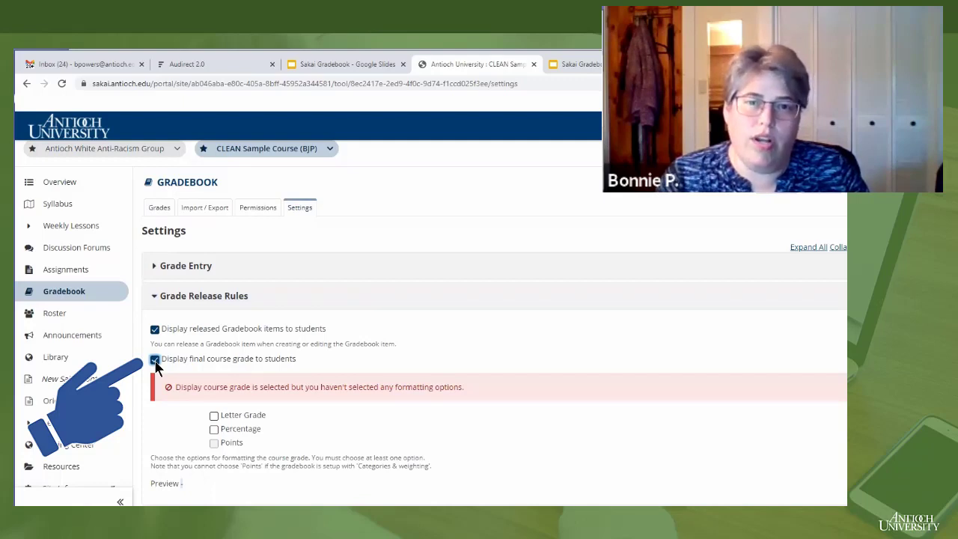
{"action": "left_click", "coordinate": [214, 429]}
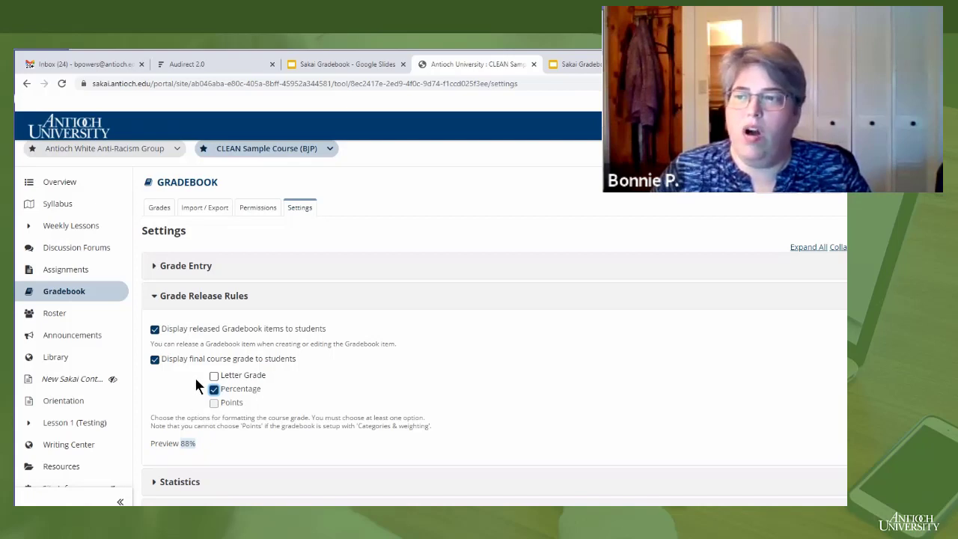
{"action": "left_click", "coordinate": [214, 376]}
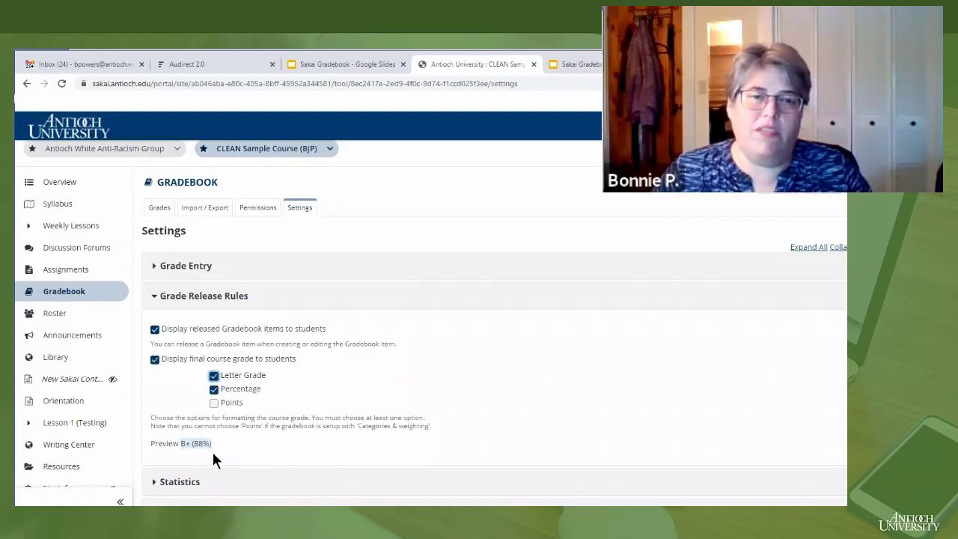
{"action": "left_click", "coordinate": [214, 389]}
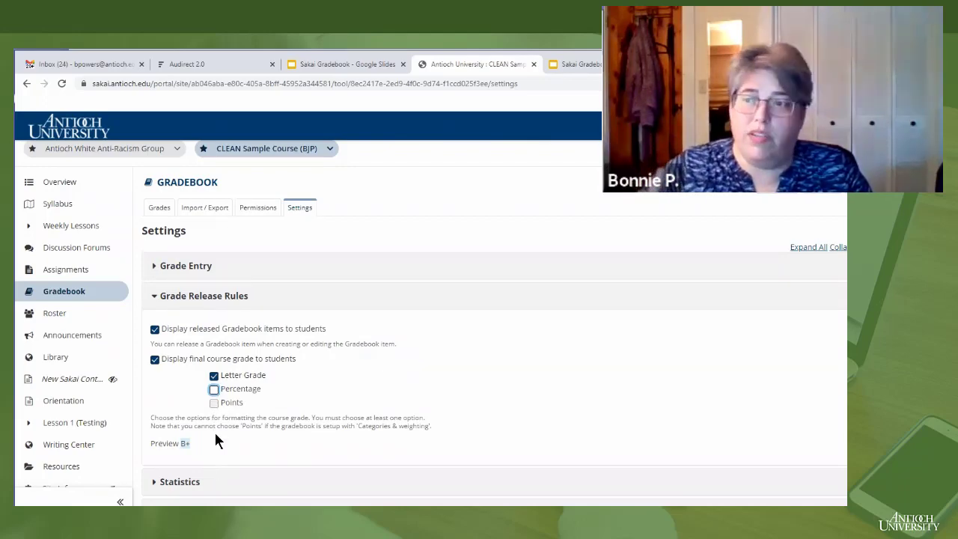
- Review the category weights and grading schema, expand the Grade Entry settings, and save the gradebook settings
{"action": "scroll", "coordinate": [214, 438], "scroll_direction": "down", "scroll_amount": 5}
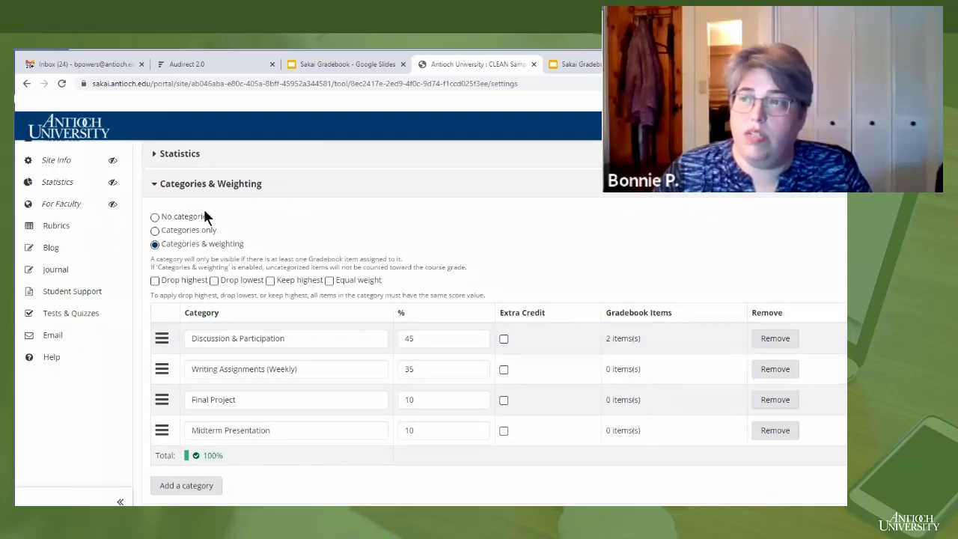
{"action": "scroll", "coordinate": [199, 315], "scroll_direction": "down", "scroll_amount": 3}
{"action": "scroll", "coordinate": [196, 401], "scroll_direction": "down", "scroll_amount": 3}
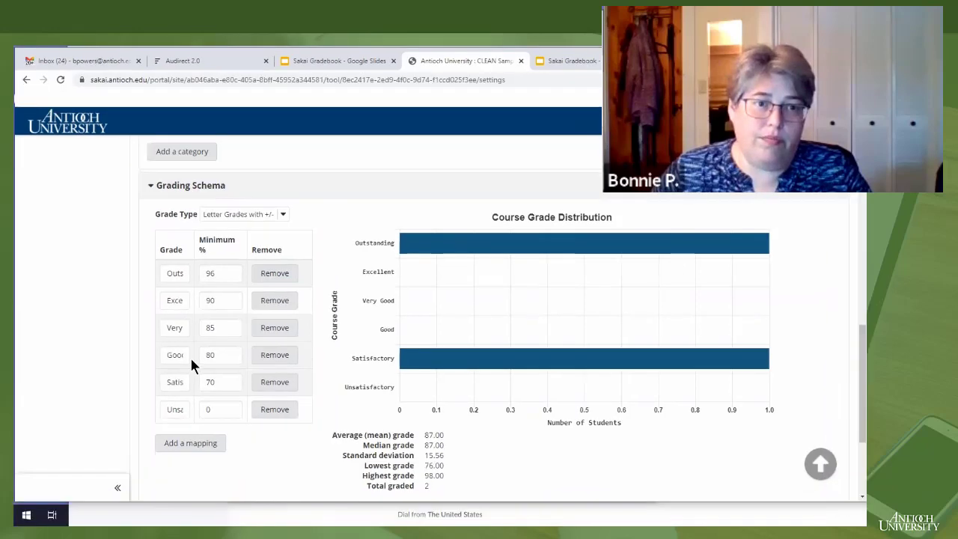
{"action": "scroll", "coordinate": [191, 363], "scroll_direction": "up", "scroll_amount": 10}
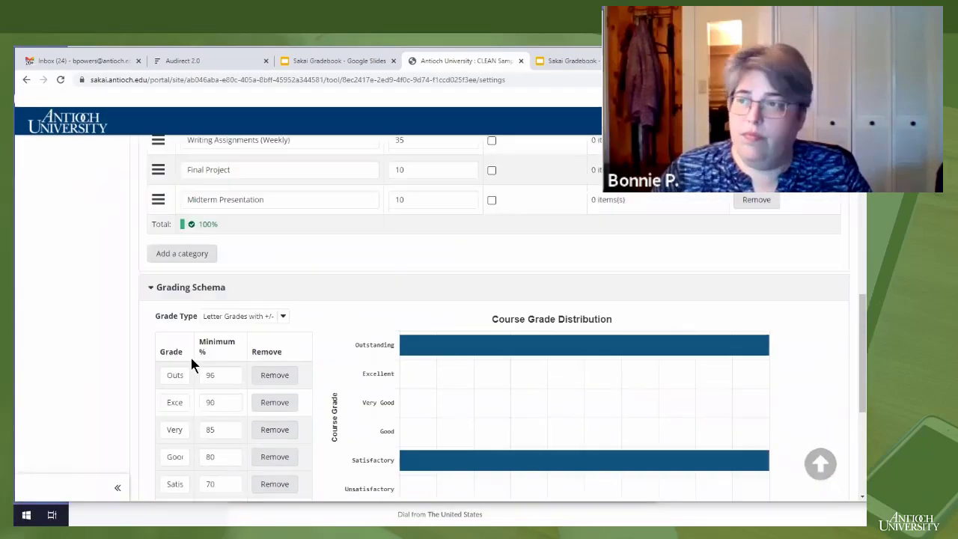
{"action": "scroll", "coordinate": [191, 363], "scroll_direction": "up", "scroll_amount": 5}
{"action": "left_click", "coordinate": [177, 262]}
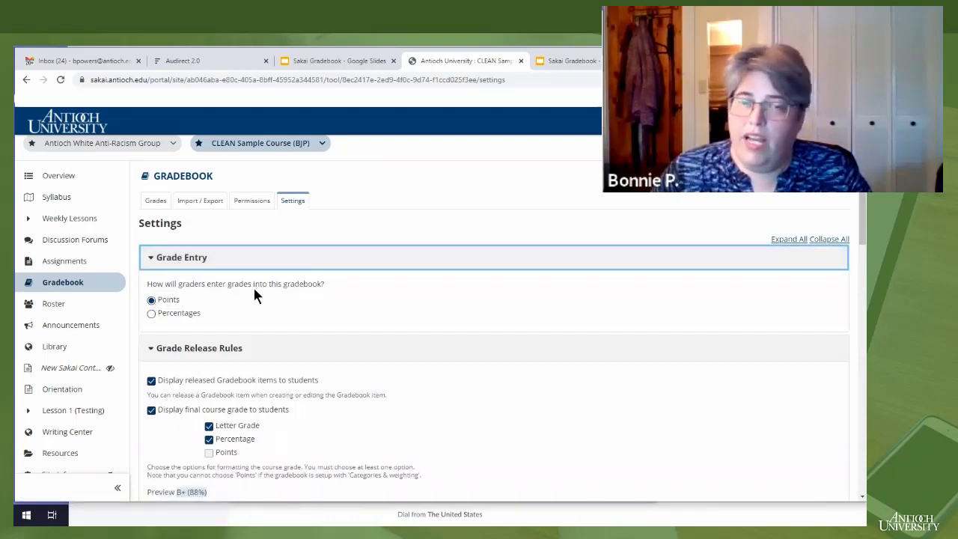
{"action": "scroll", "coordinate": [254, 289], "scroll_direction": "down", "scroll_amount": 20}
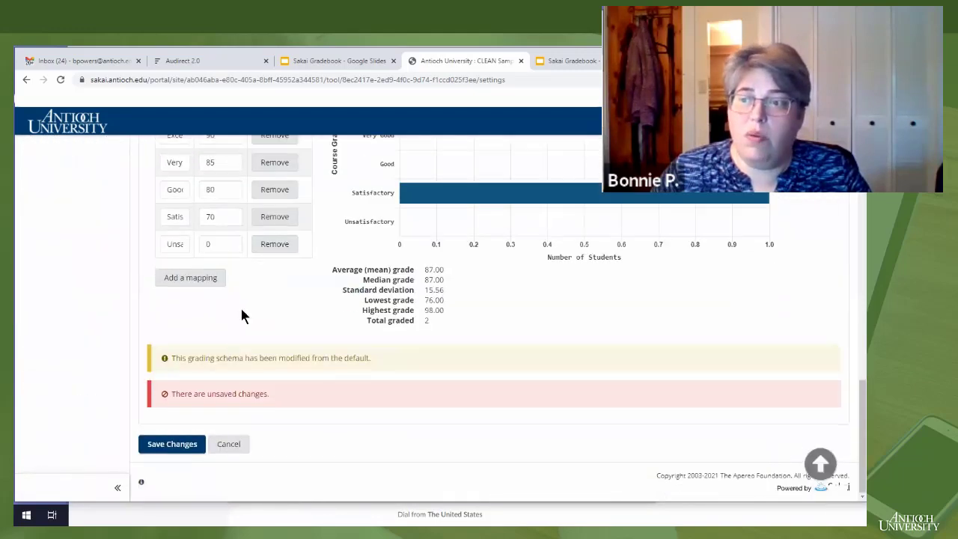
{"action": "left_click", "coordinate": [174, 446]}
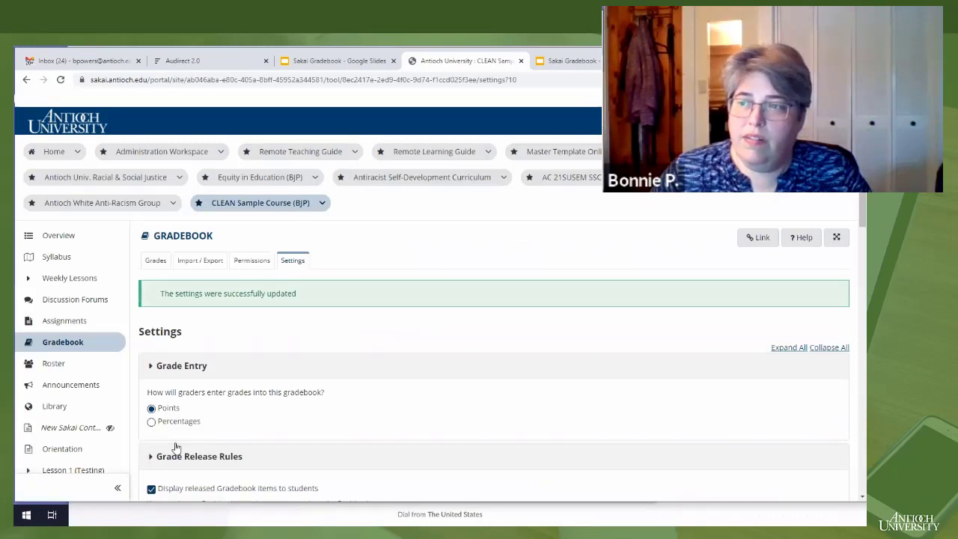
- In the grades table, assign the Week 3 Discussion item to the Discussion & Participation (45%) category and save it
{"action": "left_click", "coordinate": [154, 266]}
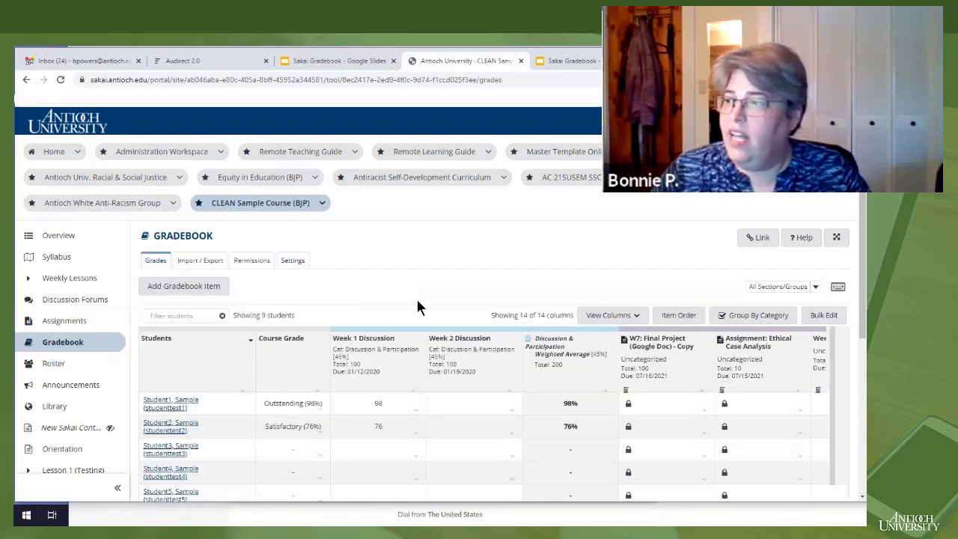
{"action": "scroll", "coordinate": [416, 297], "scroll_direction": "down", "scroll_amount": 2}
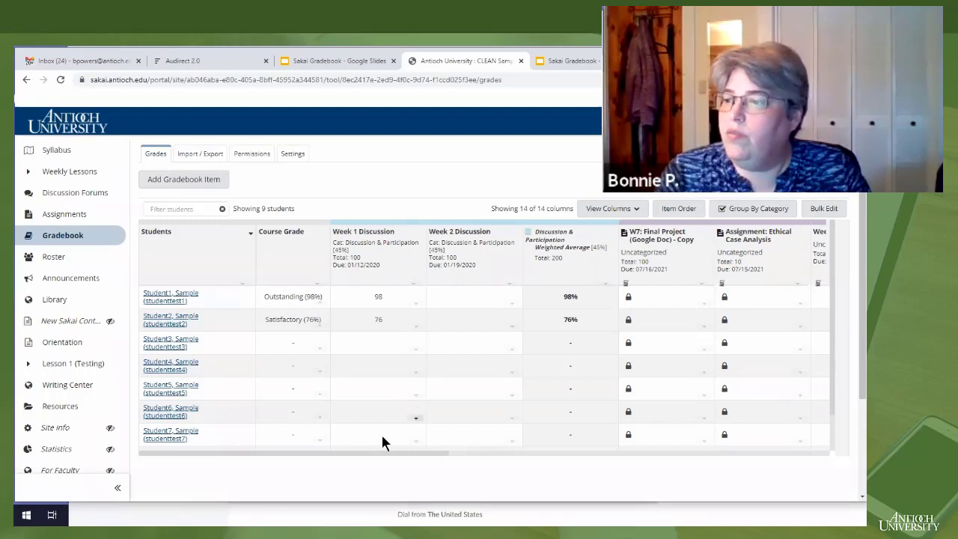
{"action": "left_click_drag", "start_coordinate": [363, 452], "coordinate": [573, 453]}
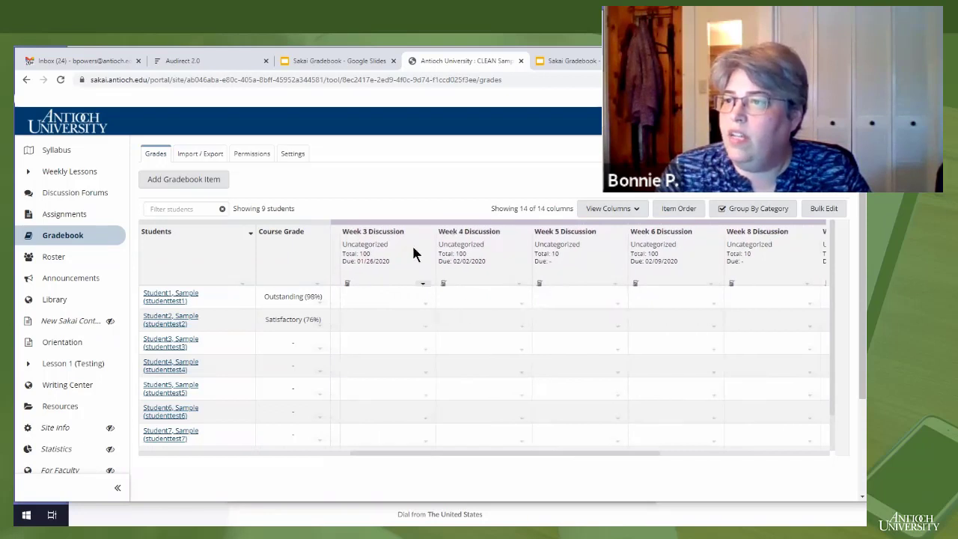
{"action": "left_click", "coordinate": [423, 285]}
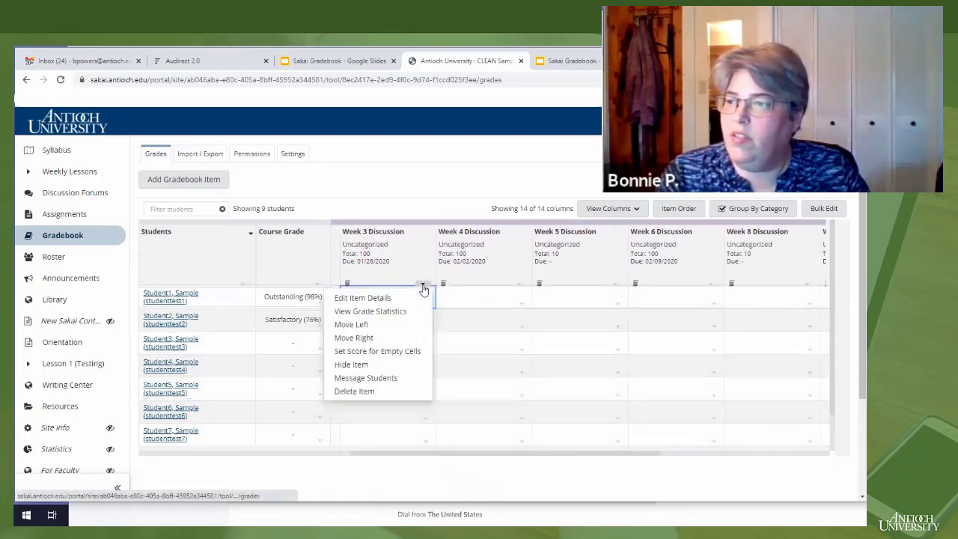
{"action": "left_click", "coordinate": [358, 298]}
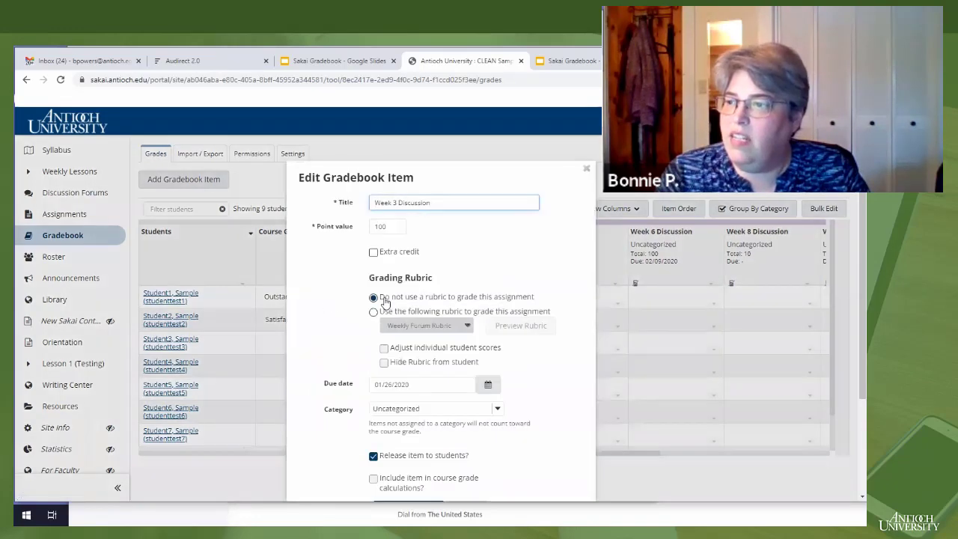
{"action": "left_click", "coordinate": [414, 411]}
{"action": "left_click", "coordinate": [419, 433]}
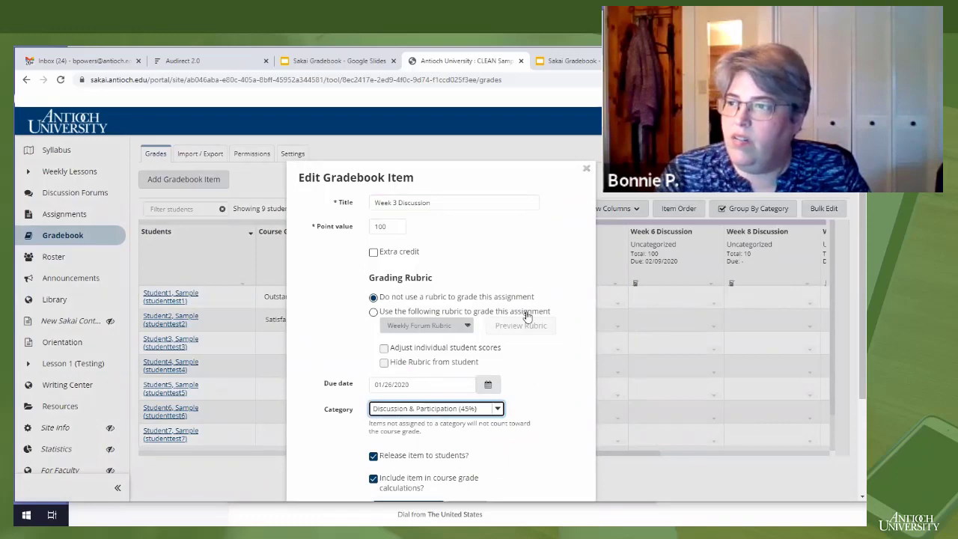
{"action": "scroll", "coordinate": [408, 389], "scroll_direction": "down", "scroll_amount": 3}
{"action": "left_click", "coordinate": [408, 403]}
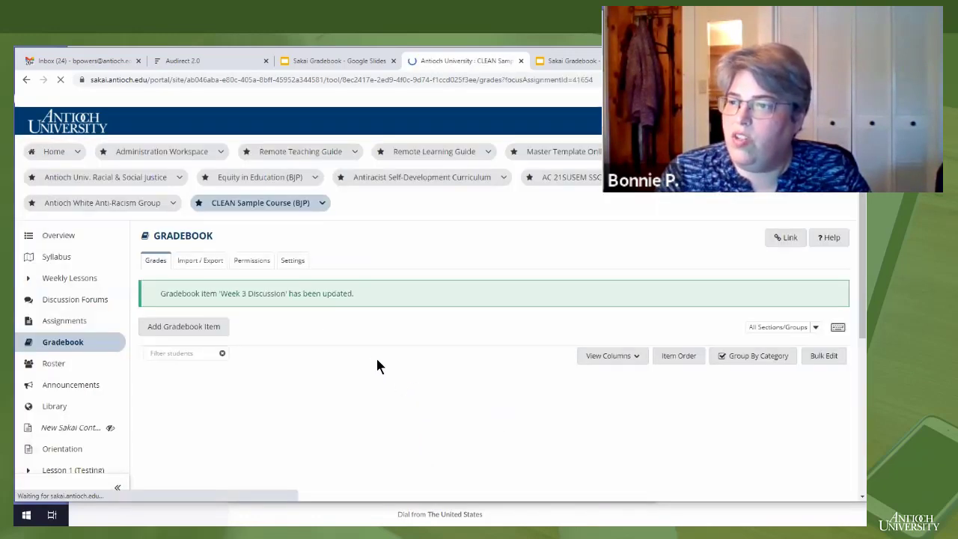
- Examine the discussion scores, course grades and Discussion & Participation weighted average in the grades table
{"action": "scroll", "coordinate": [351, 332], "scroll_direction": "down", "scroll_amount": 2}
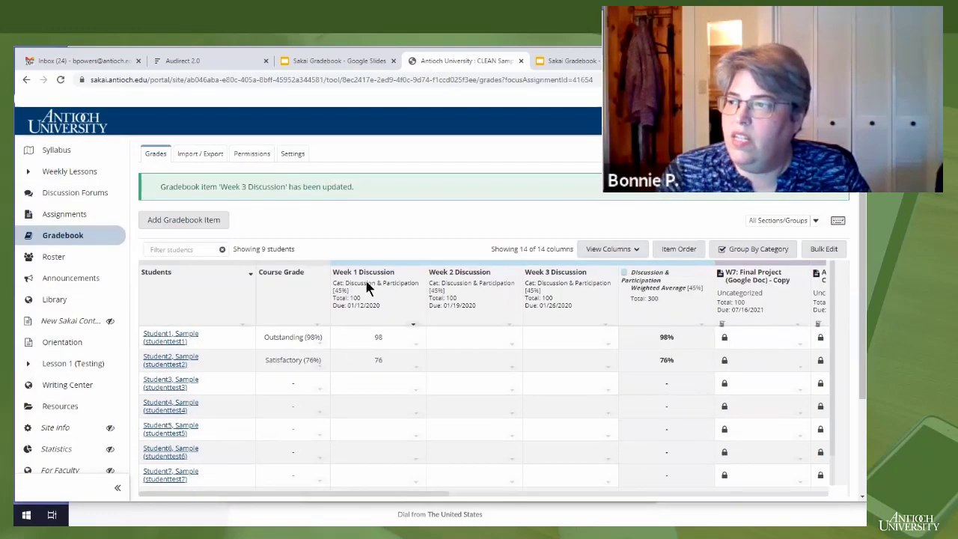
{"action": "scroll", "coordinate": [524, 367], "scroll_direction": "down", "scroll_amount": 1}
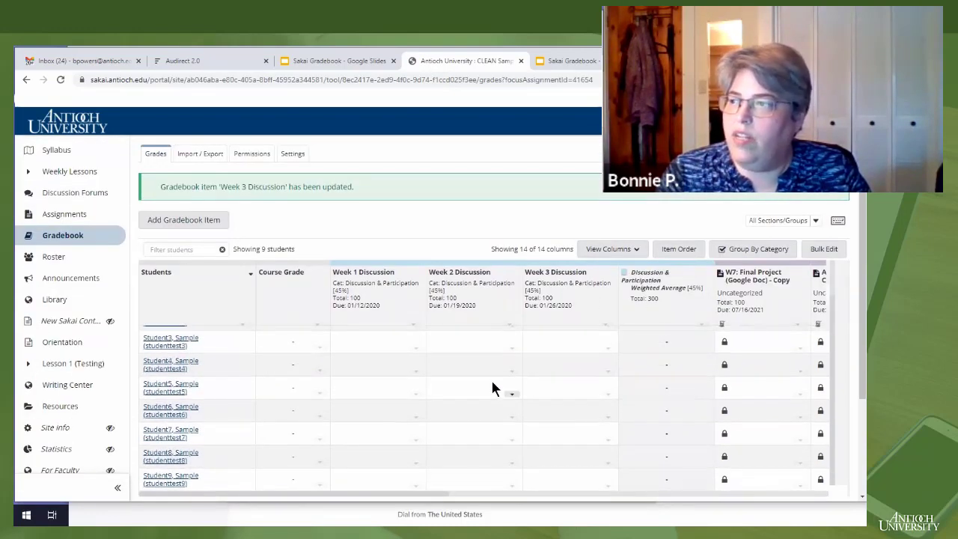
{"action": "scroll", "coordinate": [494, 383], "scroll_direction": "up", "scroll_amount": 1}
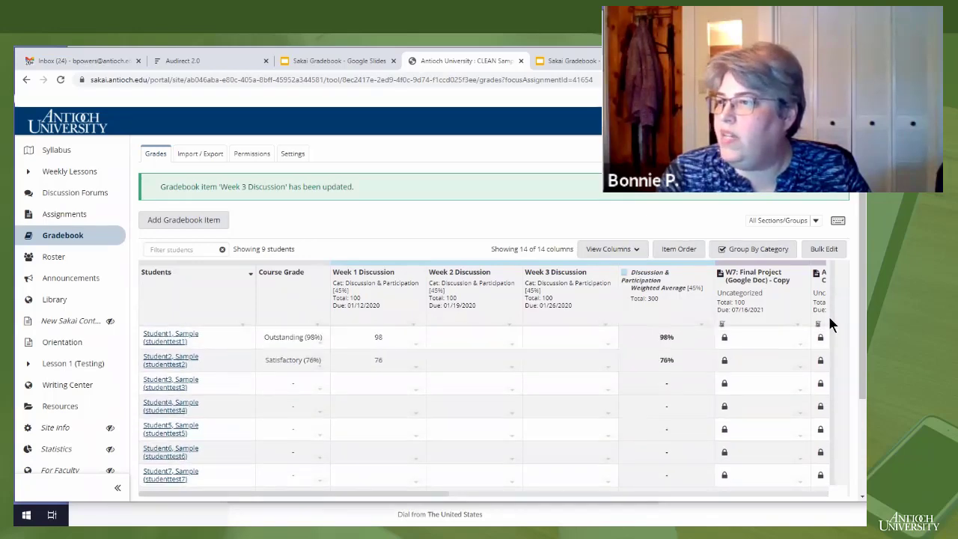
{"action": "scroll", "coordinate": [851, 331], "scroll_direction": "down", "scroll_amount": 2}
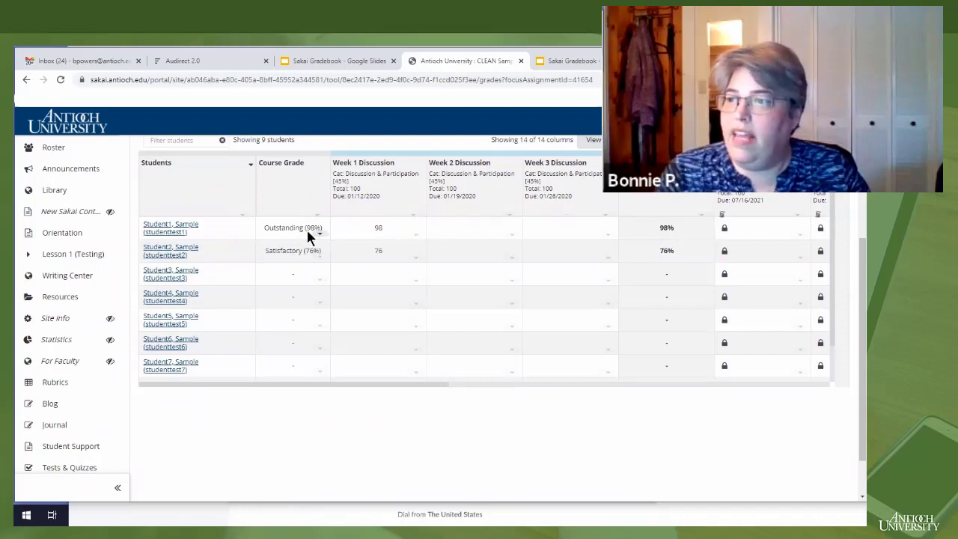
{"action": "left_click_drag", "start_coordinate": [349, 384], "coordinate": [277, 390]}
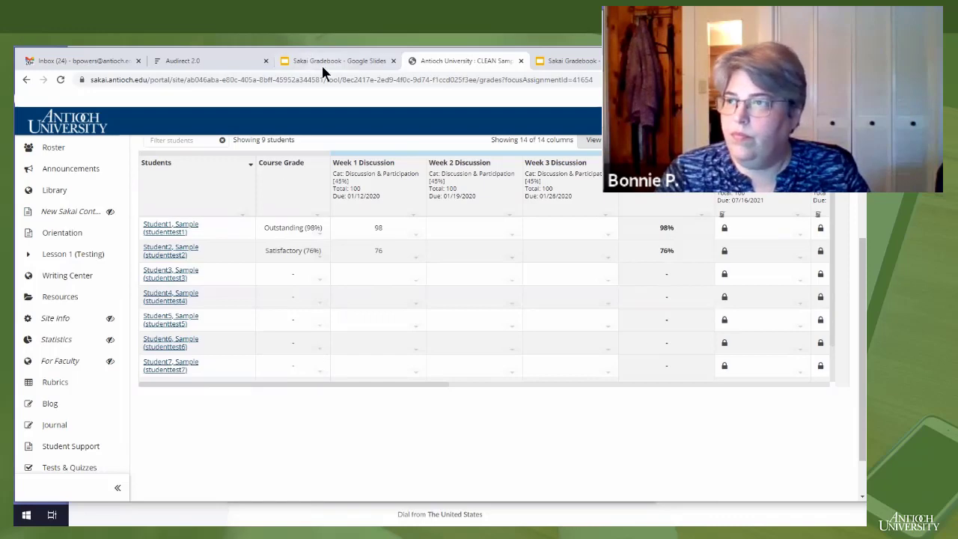
{"action": "key", "text": "ctrl+Tab"}
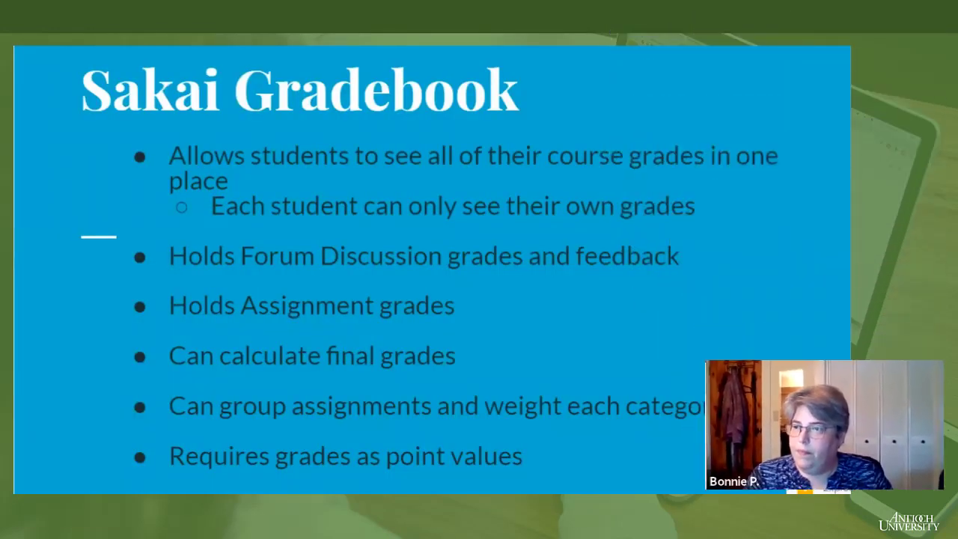
{"action": "key", "text": "Right"}
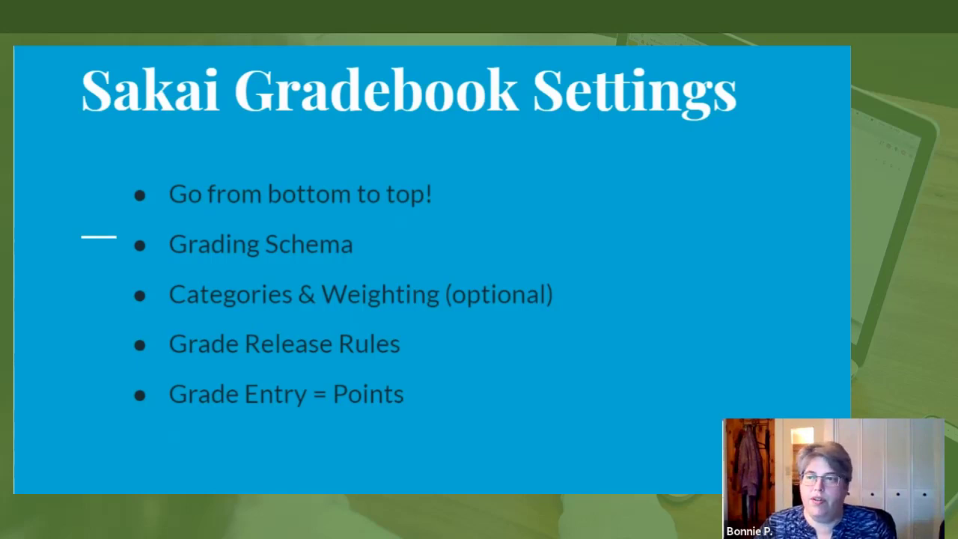
{"action": "key", "text": "Right"}
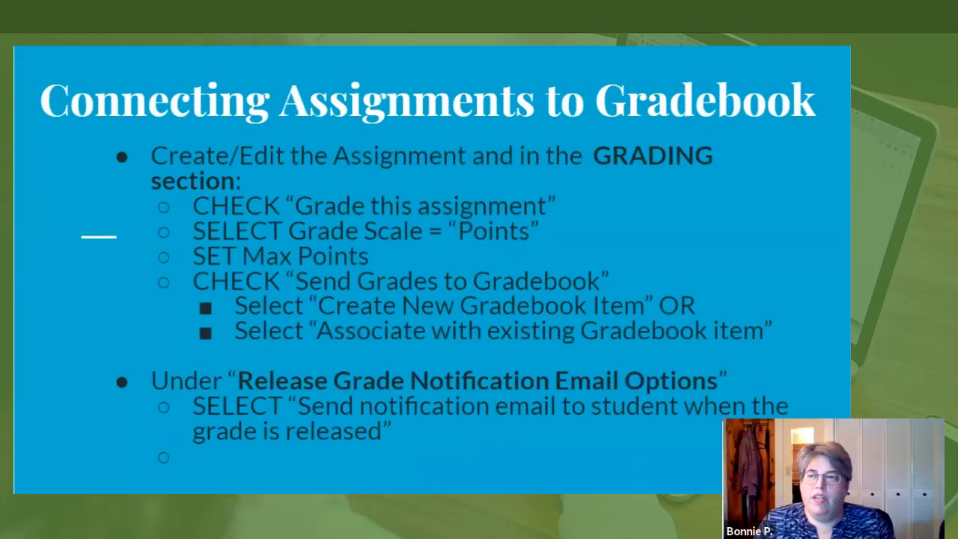
{"action": "key", "text": "Right"}
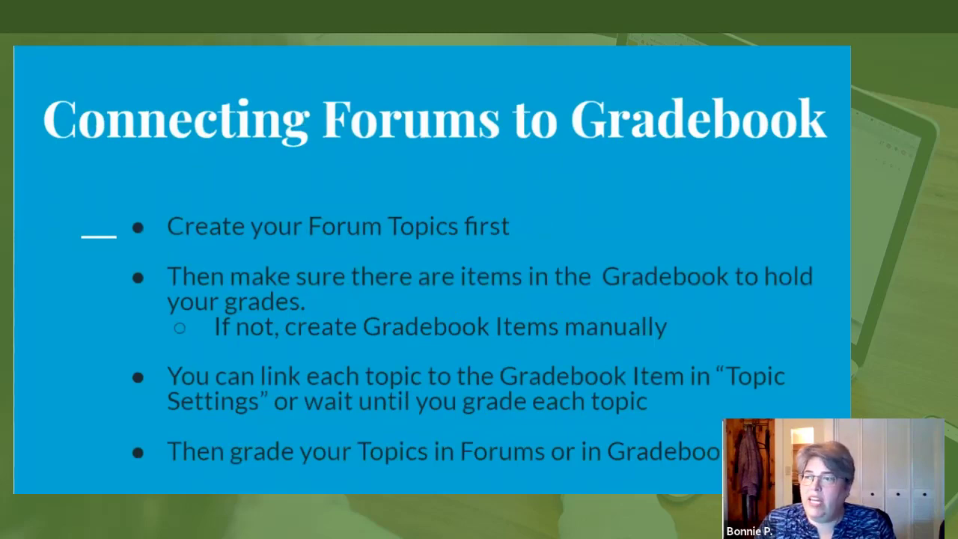
- Return to the Sakai gradebook and start a new gradebook item titled Class Participation Week 1
{"action": "left_click", "coordinate": [471, 62]}
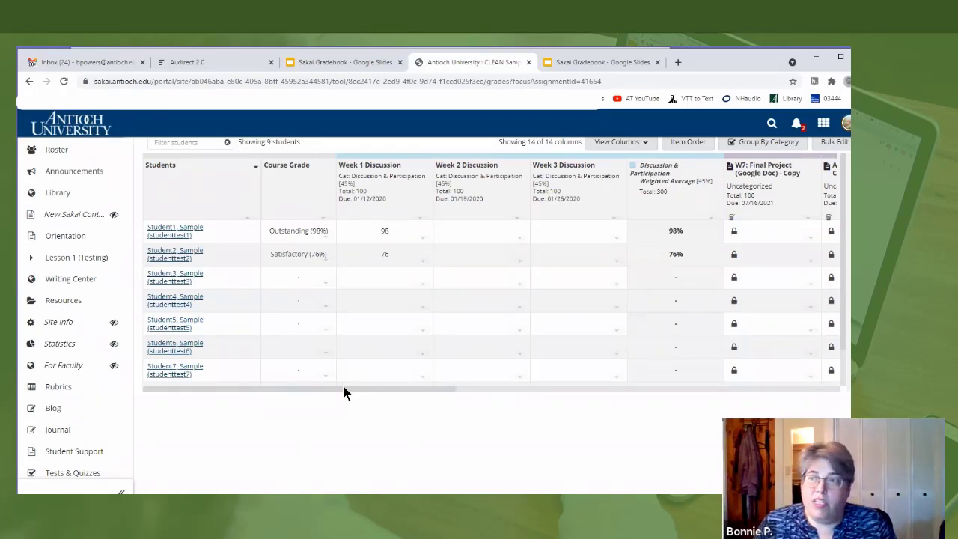
{"action": "scroll", "coordinate": [337, 412], "scroll_direction": "up", "scroll_amount": 2}
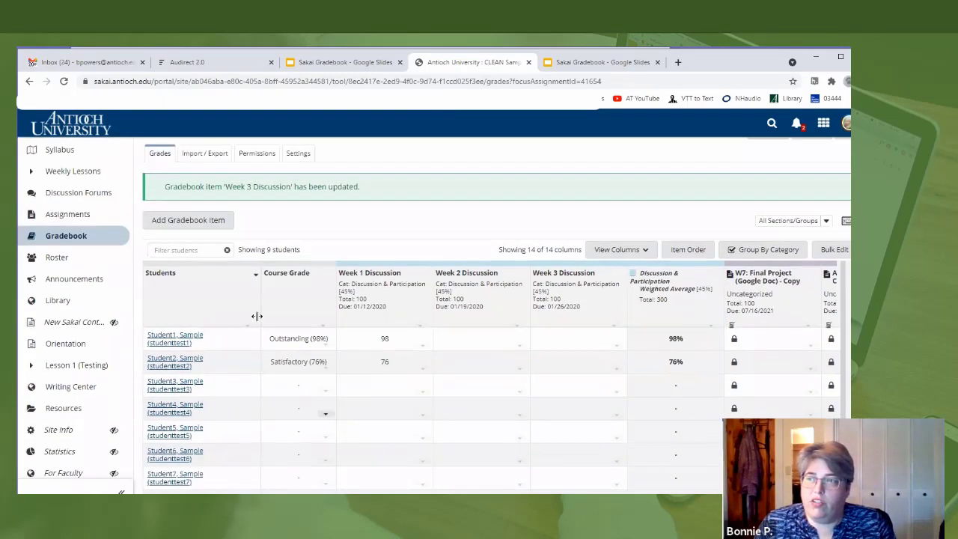
{"action": "left_click", "coordinate": [200, 218]}
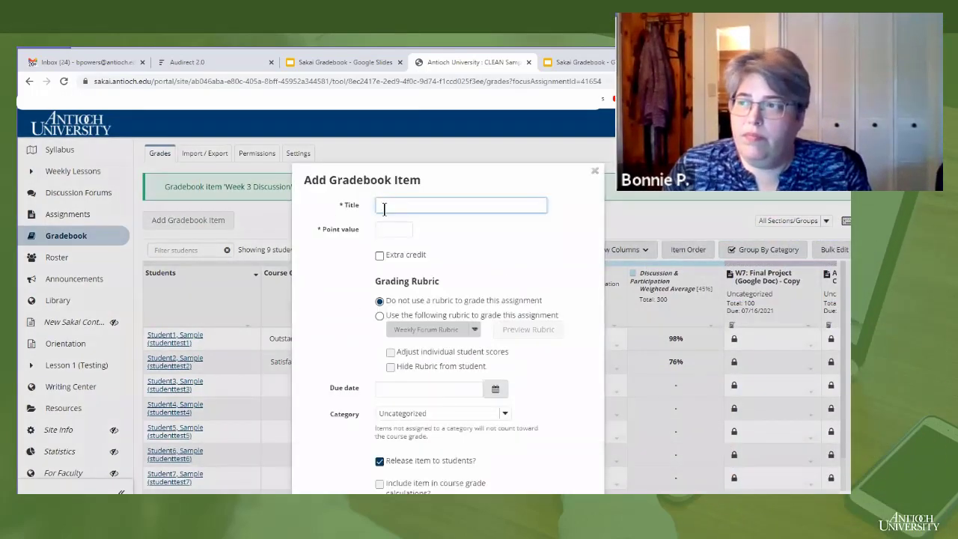
{"action": "type", "text": "Clas"}
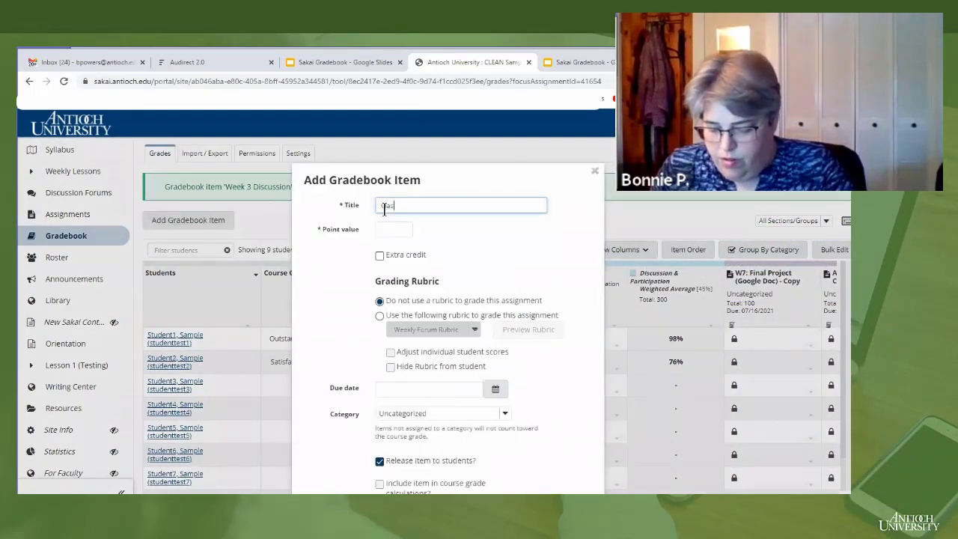
{"action": "type", "text": "s Particip"}
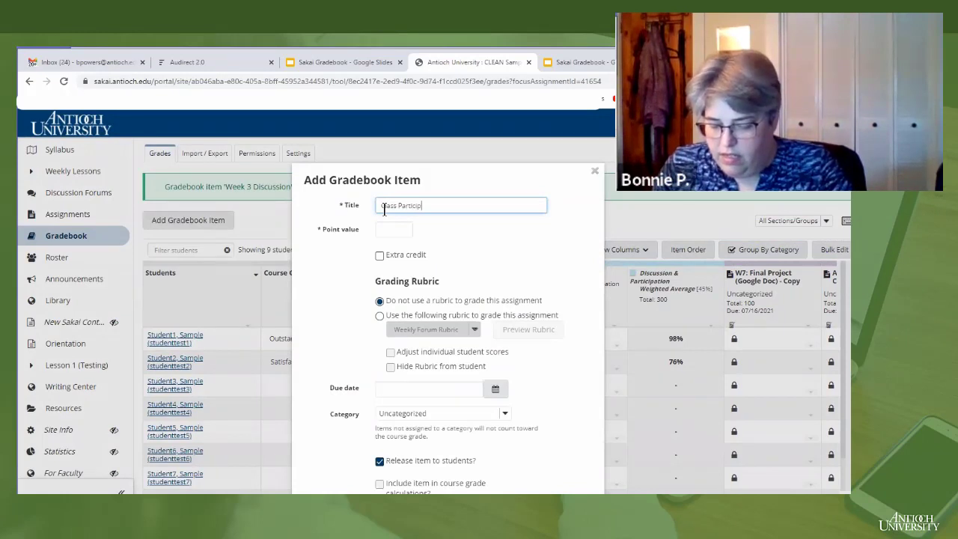
{"action": "type", "text": "ation"}
{"action": "key", "text": "BackSpace"}
{"action": "key", "text": "BackSpace"}
{"action": "key", "text": "BackSpace"}
{"action": "key", "text": "BackSpace"}
{"action": "type", "text": "ion"}
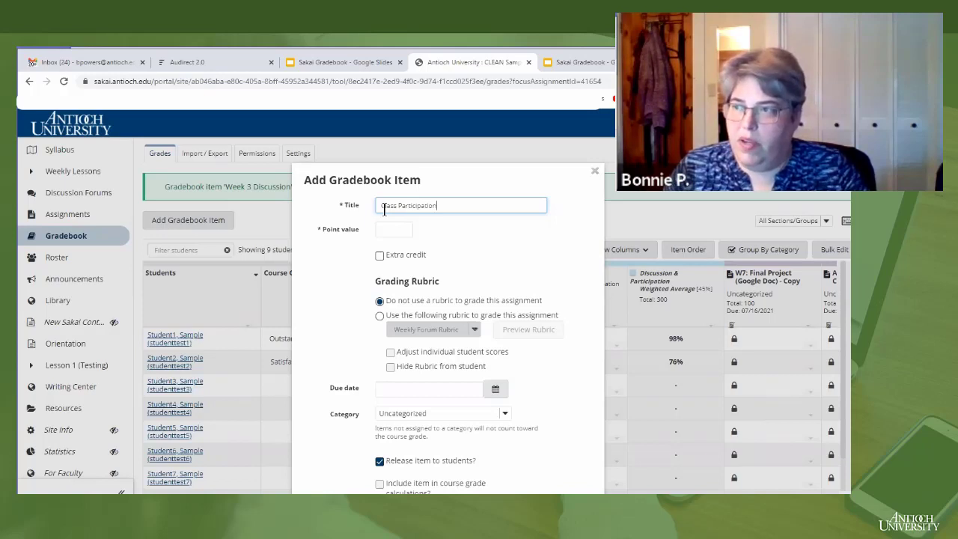
{"action": "left_click", "coordinate": [388, 230]}
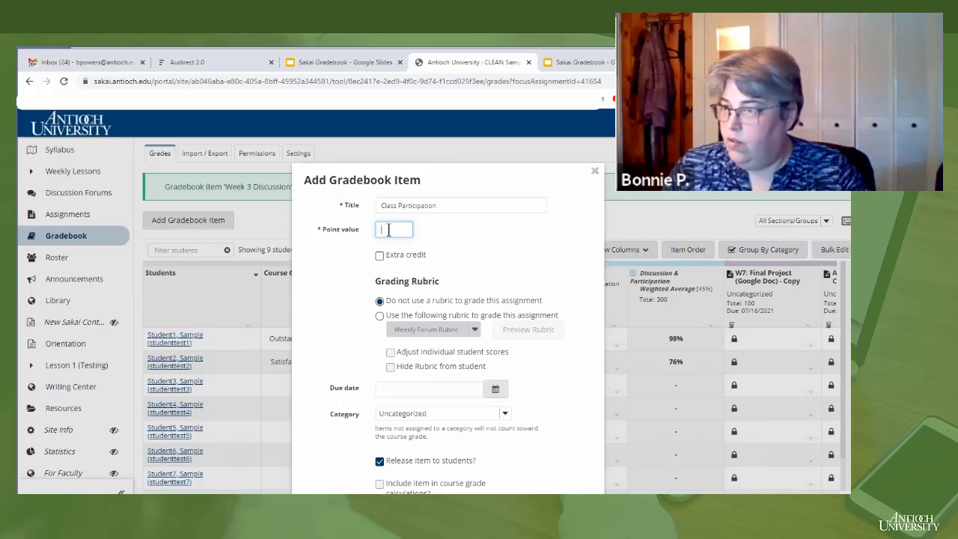
{"action": "left_click", "coordinate": [443, 203]}
{"action": "type", "text": "Week 1"}
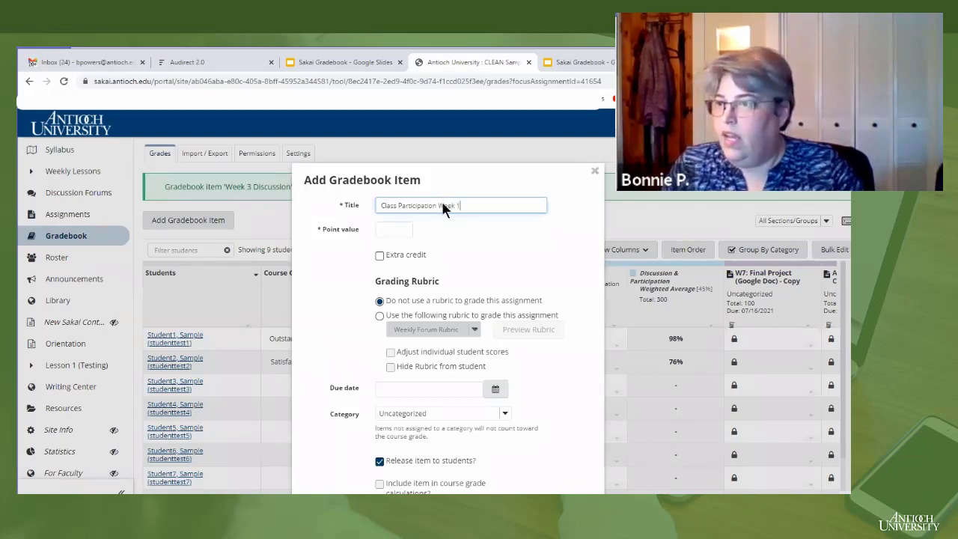
- Give the new item a point value of 10 in the Discussion & Participation category and create it
{"action": "left_click", "coordinate": [383, 227]}
{"action": "type", "text": "10"}
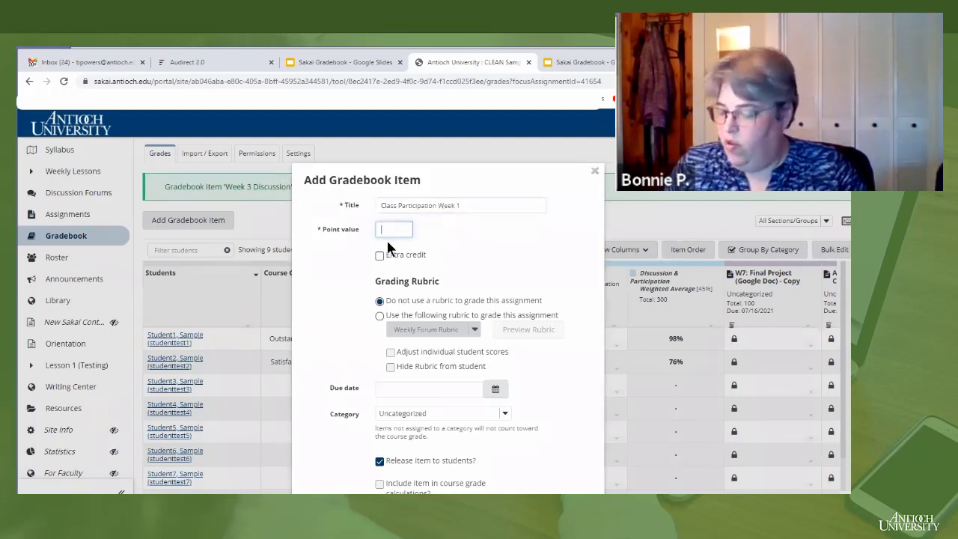
{"action": "left_click", "coordinate": [327, 273]}
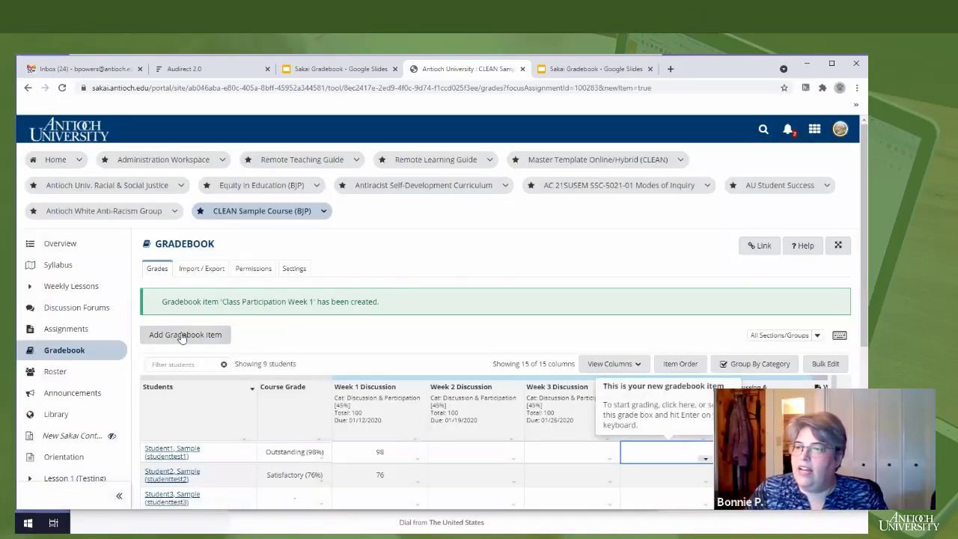
- Sort the Discussion & Participation items so Class Participation Week 1 directly follows Week 1 Discussion, and update the categorized sort order
{"action": "scroll", "coordinate": [381, 296], "scroll_direction": "down", "scroll_amount": 2}
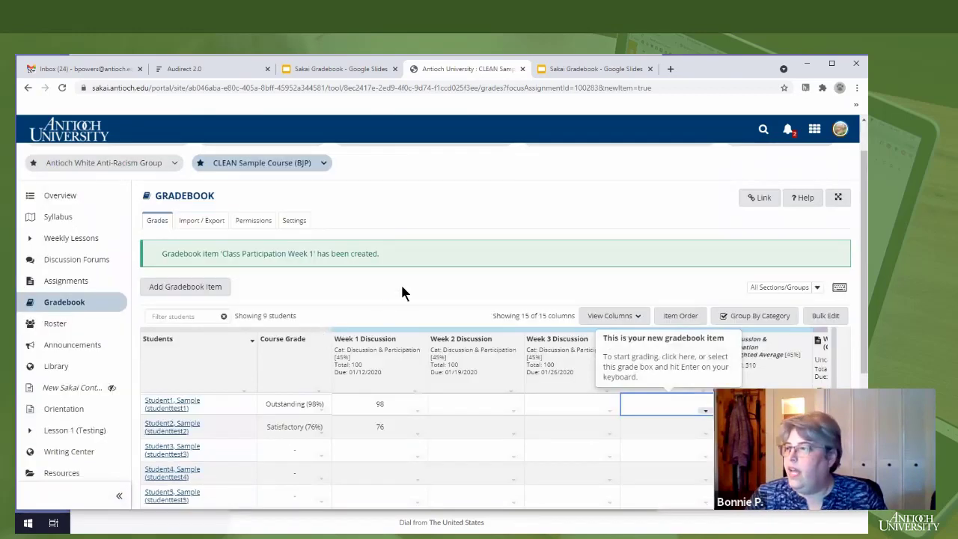
{"action": "left_click", "coordinate": [680, 257]}
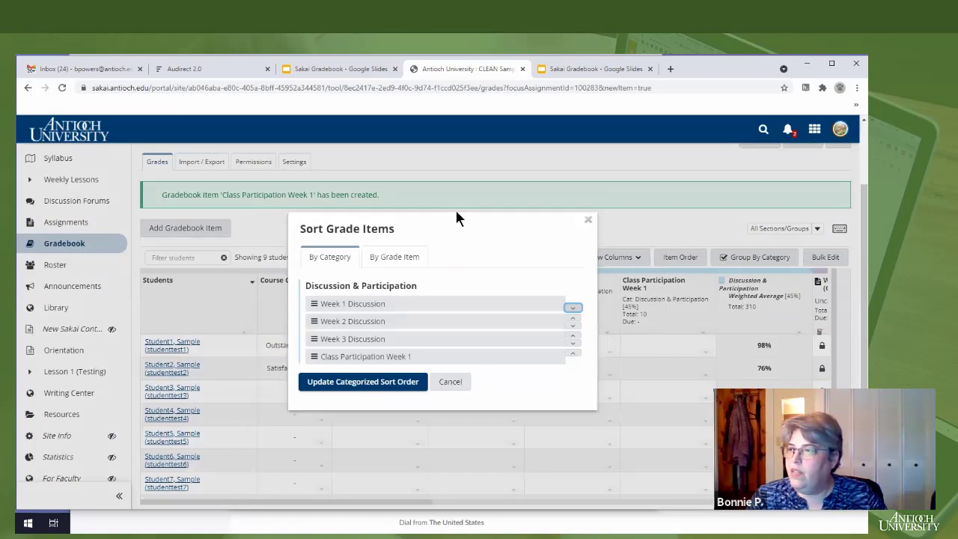
{"action": "left_click_drag", "start_coordinate": [456, 217], "coordinate": [445, 129]}
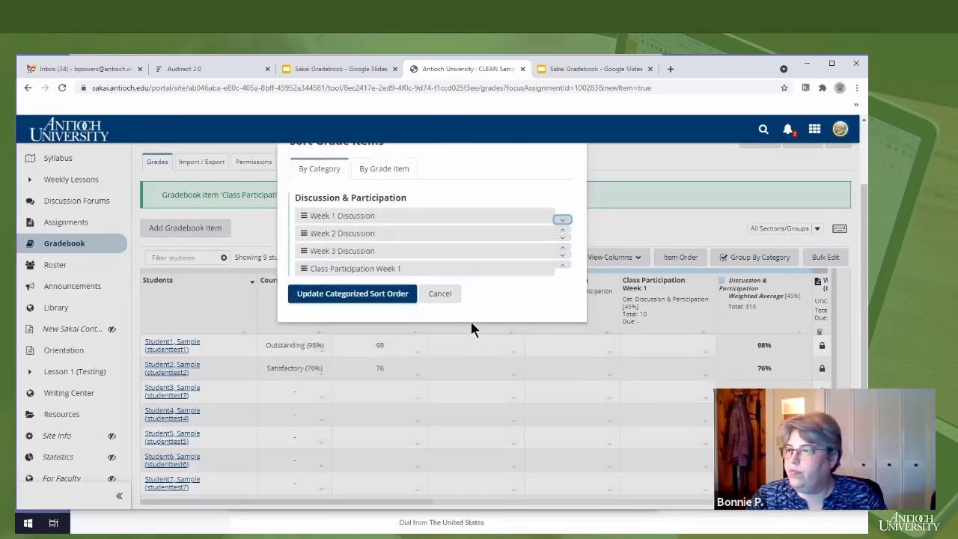
{"action": "left_click", "coordinate": [464, 348]}
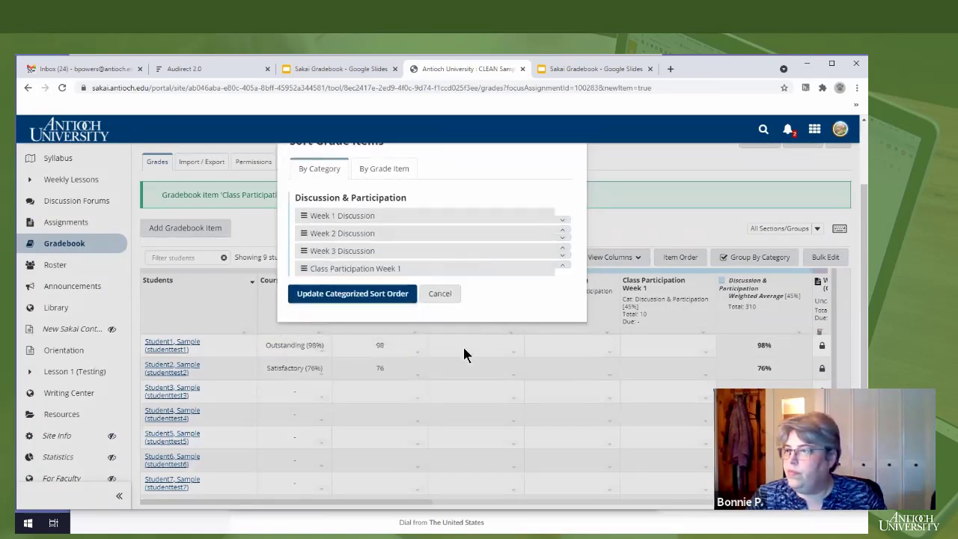
{"action": "left_click_drag", "start_coordinate": [406, 267], "coordinate": [405, 233]}
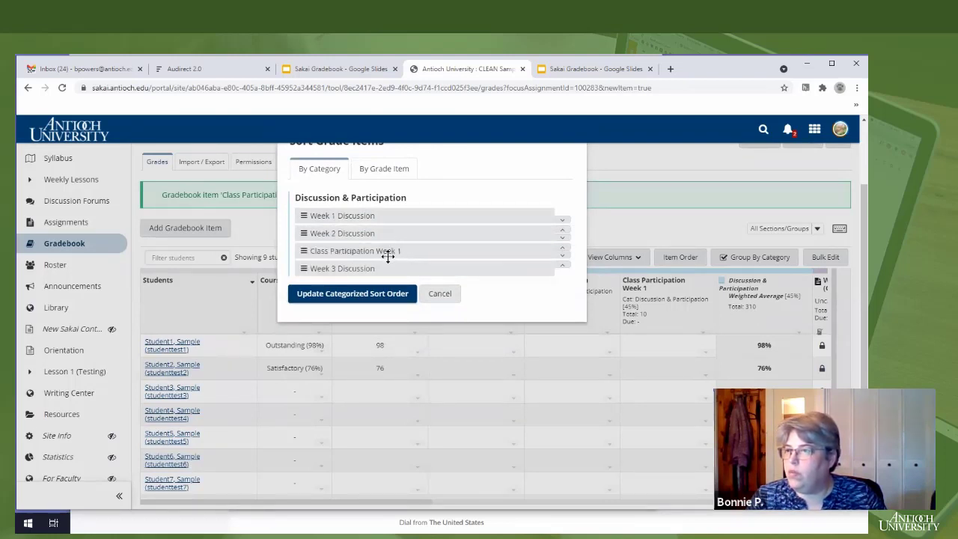
{"action": "mouse_move", "coordinate": [388, 240]}
{"action": "left_mouse_down"}
{"action": "mouse_move", "coordinate": [384, 229]}
{"action": "mouse_move", "coordinate": [397, 232]}
{"action": "left_mouse_up"}
{"action": "left_click", "coordinate": [393, 298]}
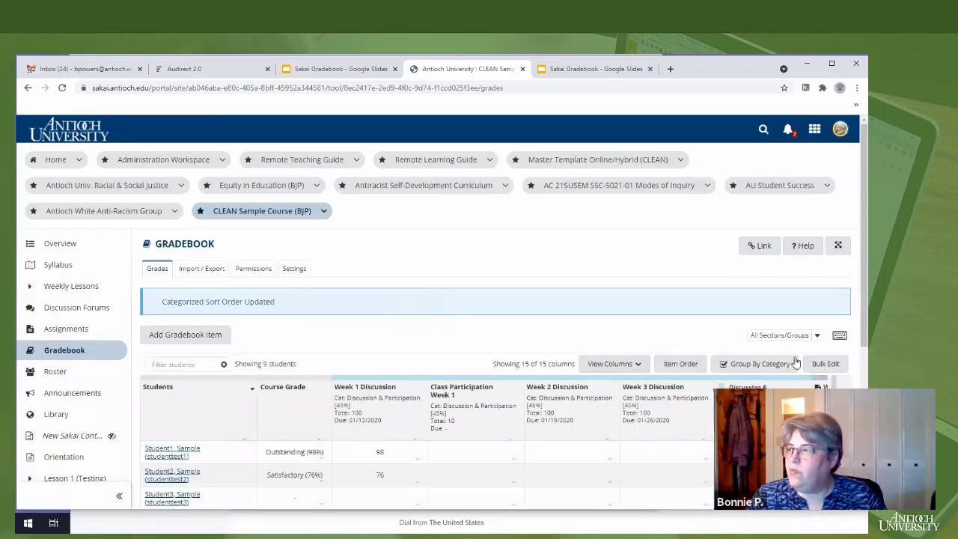
- Bulk edit the gradebook items to delete the Week 1, 3, 5, 7 and 9 Discussion items, and save the changes
{"action": "left_click", "coordinate": [816, 365]}
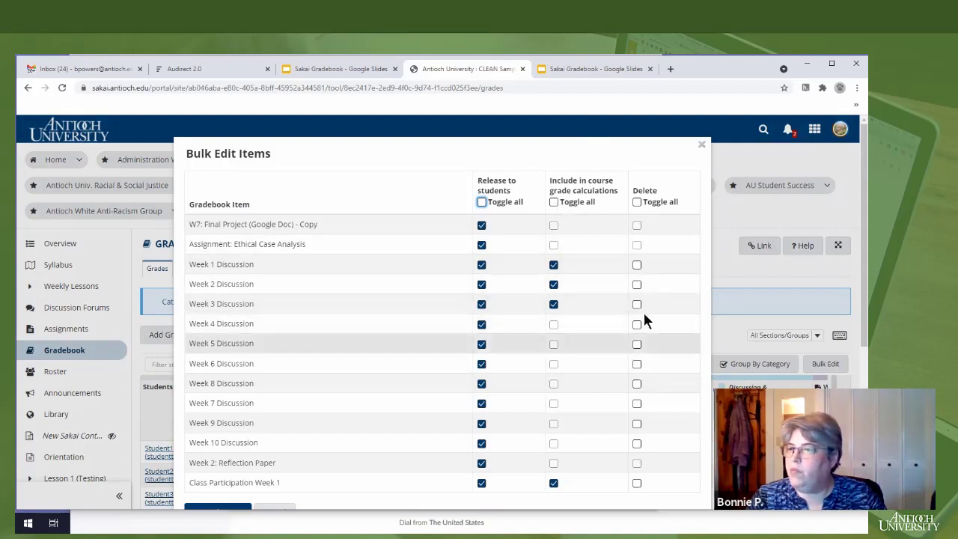
{"action": "left_click", "coordinate": [636, 264]}
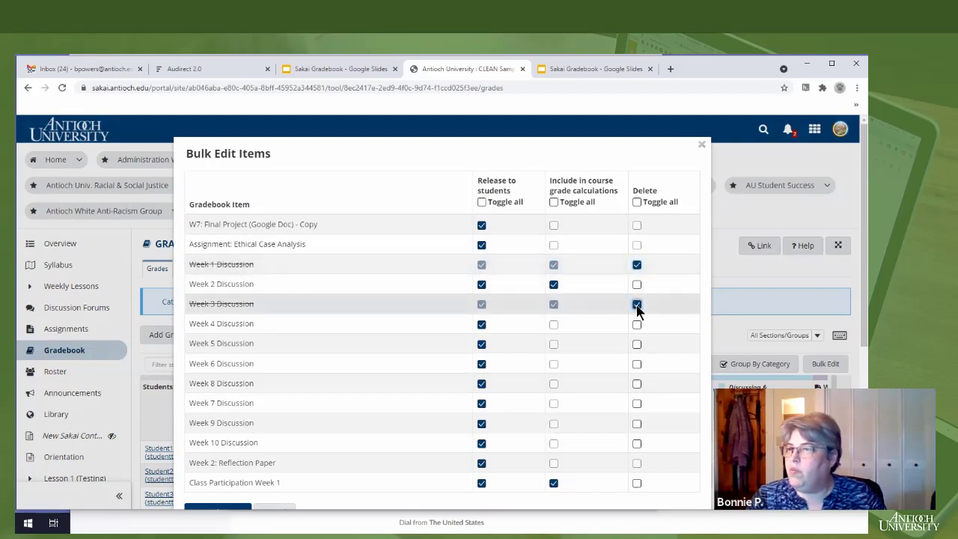
{"action": "left_click", "coordinate": [636, 305]}
{"action": "left_click", "coordinate": [637, 346]}
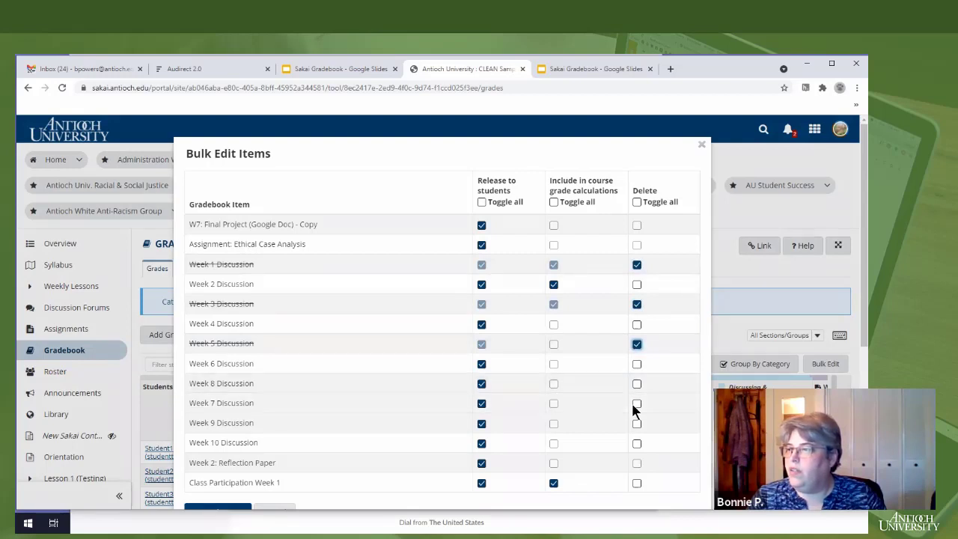
{"action": "left_click", "coordinate": [635, 403]}
{"action": "left_click", "coordinate": [636, 423]}
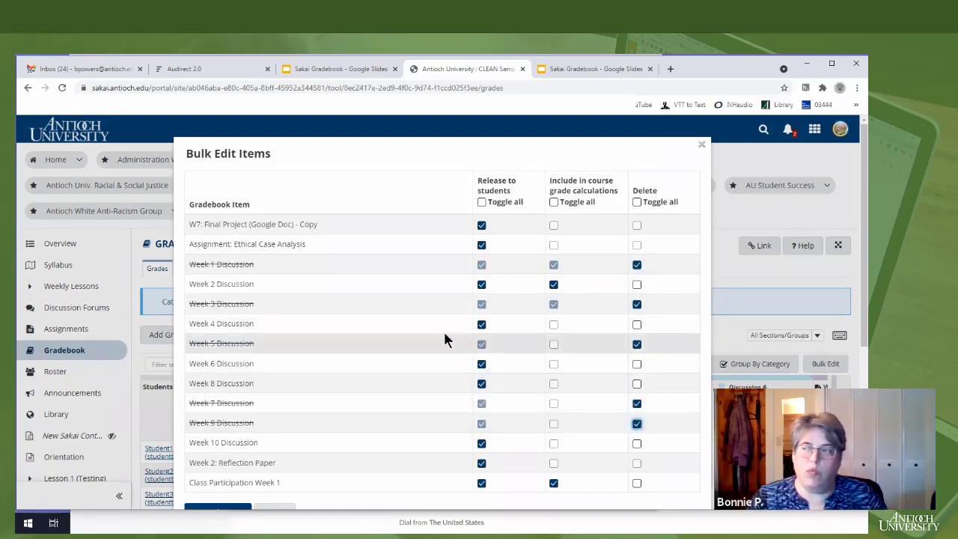
{"action": "scroll", "coordinate": [444, 337], "scroll_direction": "down", "scroll_amount": 3}
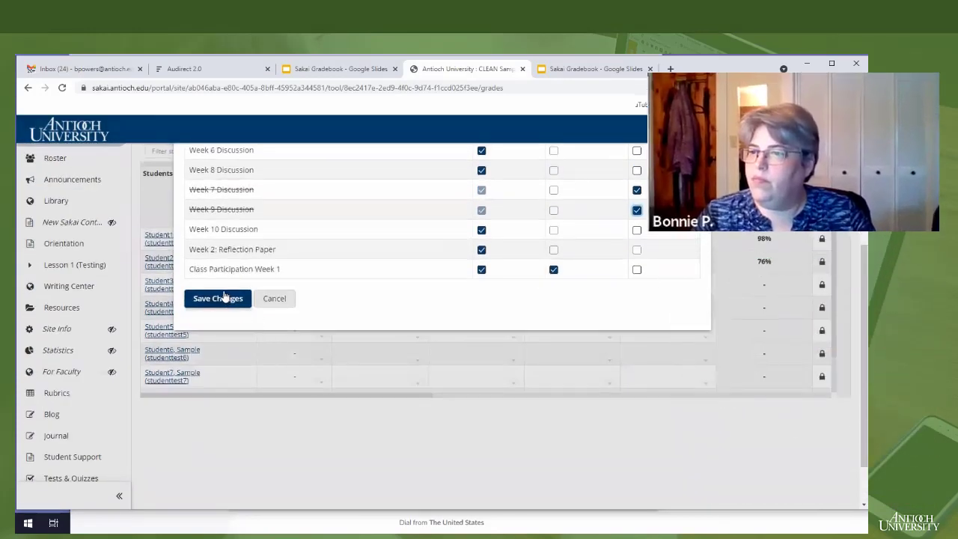
{"action": "left_click", "coordinate": [222, 298]}
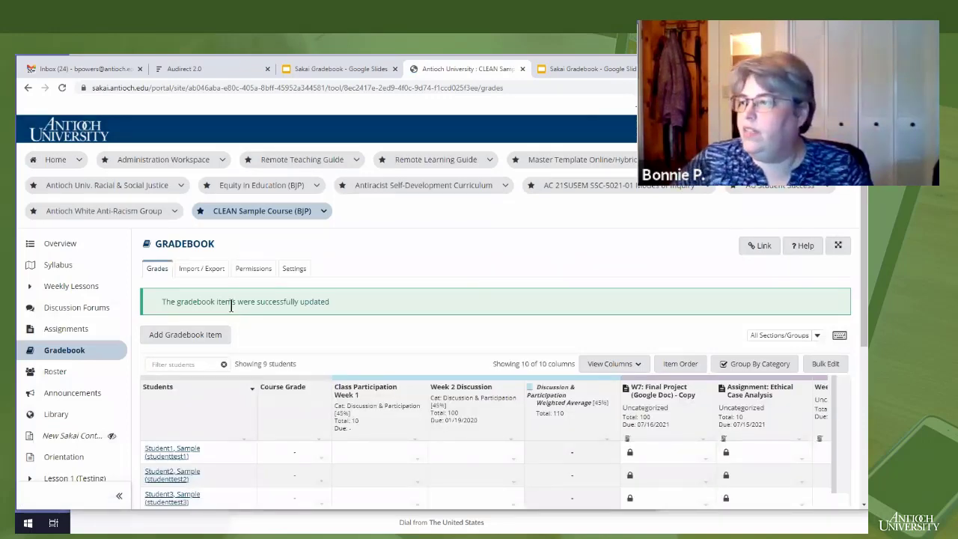
- Look across the remaining columns of the grades table, and bring up the Sakai Gradebook slides
{"action": "scroll", "coordinate": [238, 318], "scroll_direction": "down", "scroll_amount": 3}
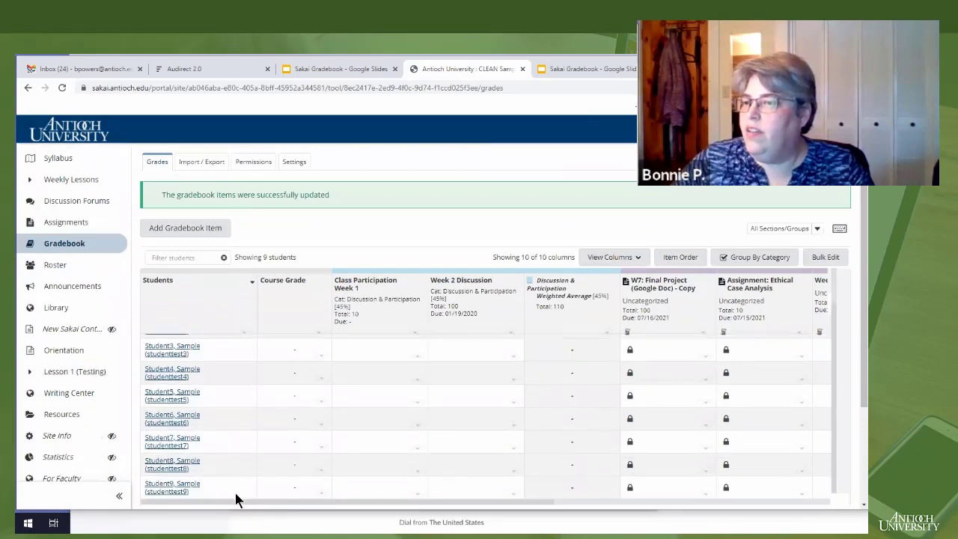
{"action": "left_click_drag", "start_coordinate": [231, 499], "coordinate": [551, 491]}
{"action": "left_click_drag", "start_coordinate": [442, 494], "coordinate": [133, 502]}
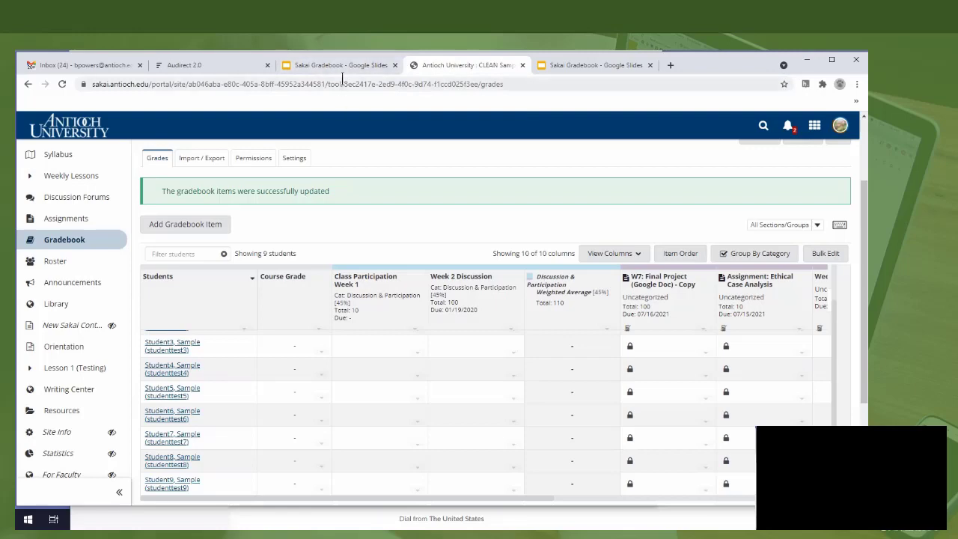
{"action": "left_click", "coordinate": [341, 65]}
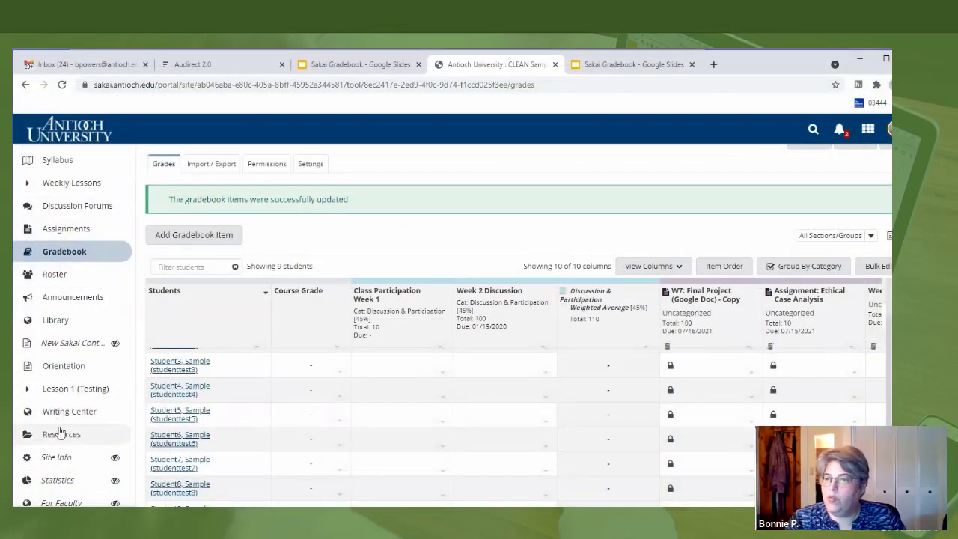
- Open the Sakai course's Discussion Forums and return to the overview listing the Forum Discussions topics
{"action": "left_click", "coordinate": [64, 206]}
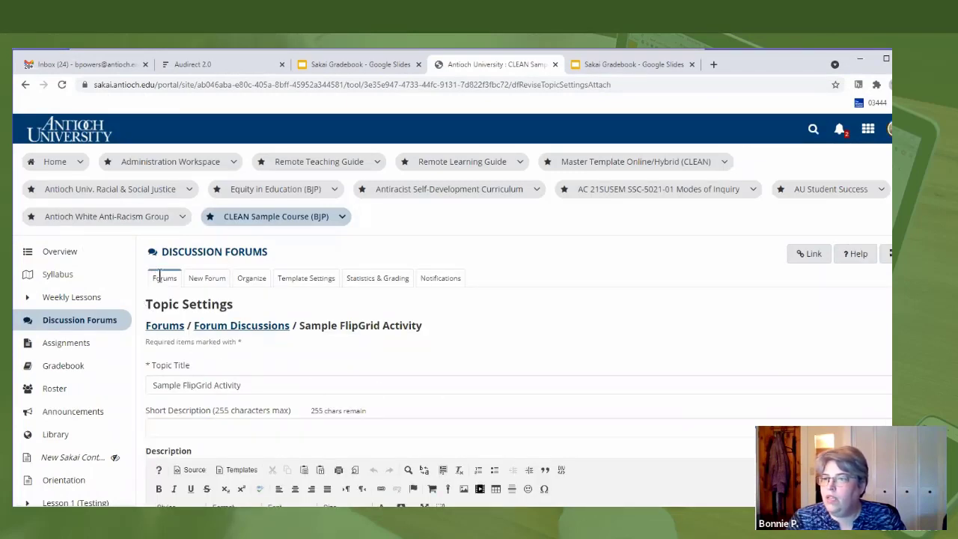
{"action": "left_click", "coordinate": [73, 324]}
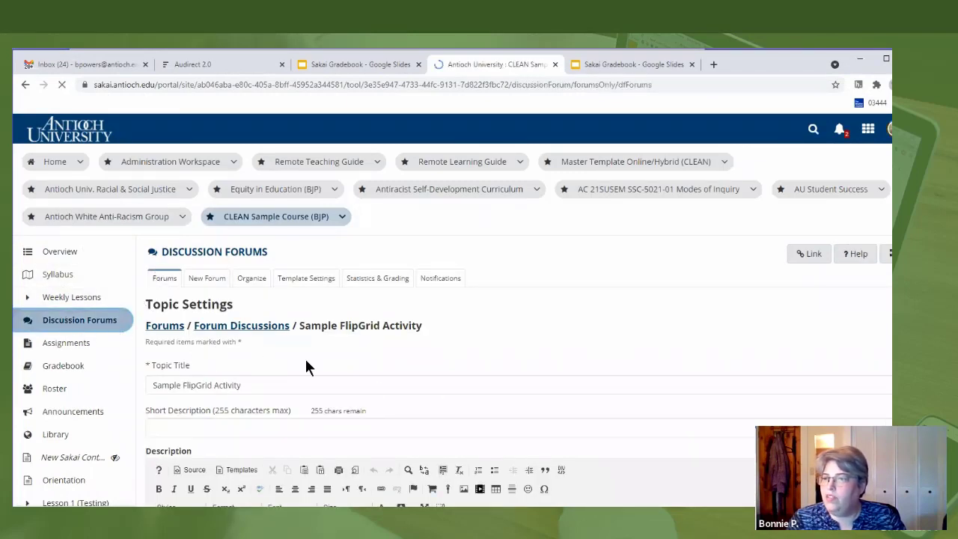
{"action": "scroll", "coordinate": [348, 356], "scroll_direction": "down", "scroll_amount": 3}
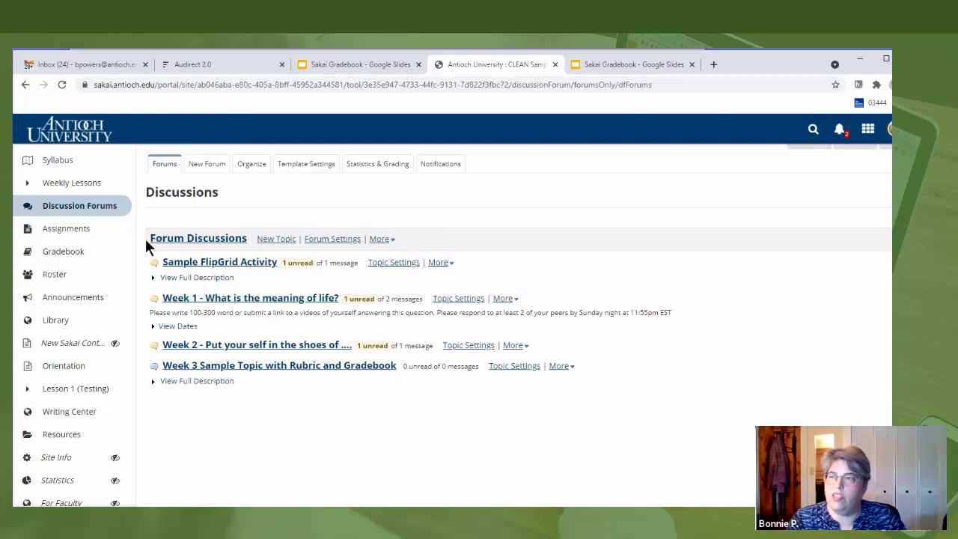
{"action": "left_click_drag", "start_coordinate": [148, 238], "coordinate": [412, 234]}
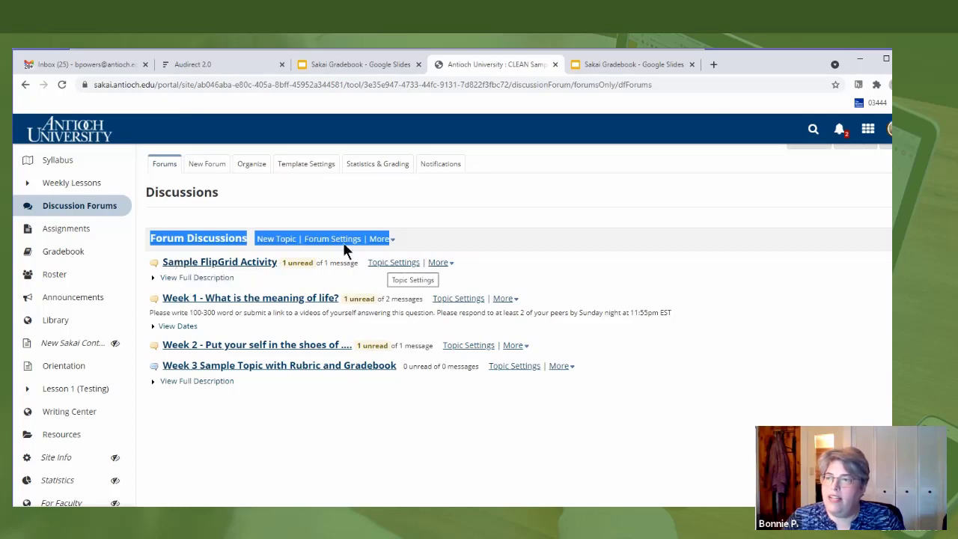
{"action": "left_click", "coordinate": [235, 191]}
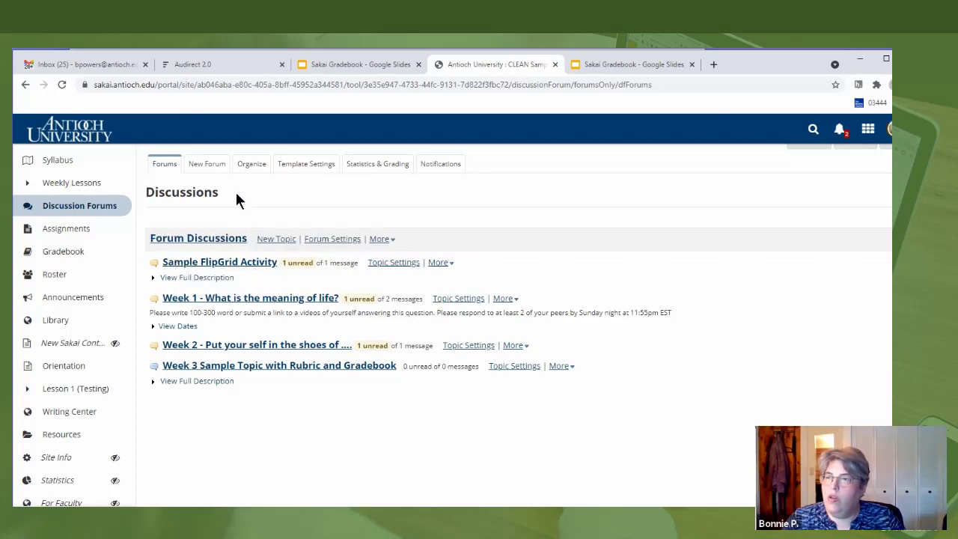
- Start a new topic in Forum Discussions and title it Week 4 Reflections
{"action": "left_click", "coordinate": [274, 240]}
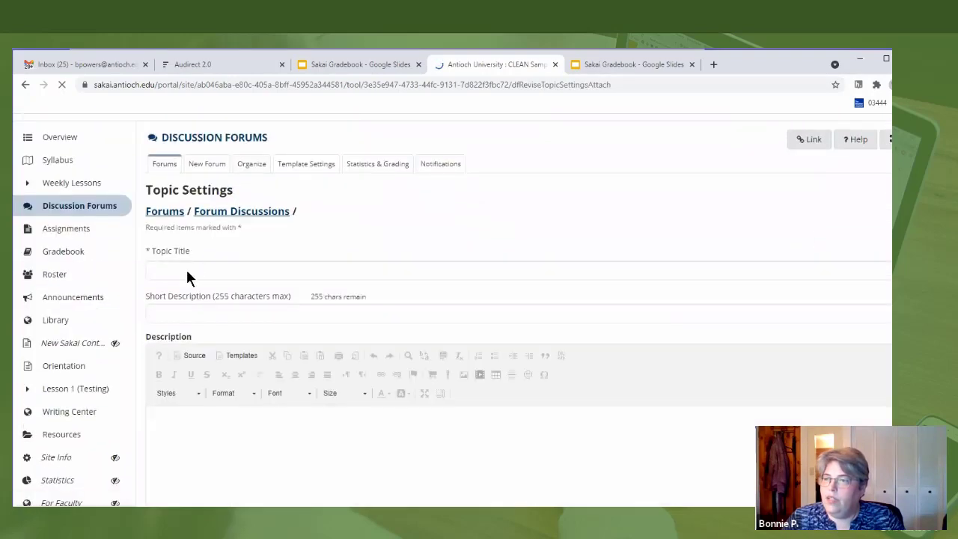
{"action": "left_click", "coordinate": [188, 271]}
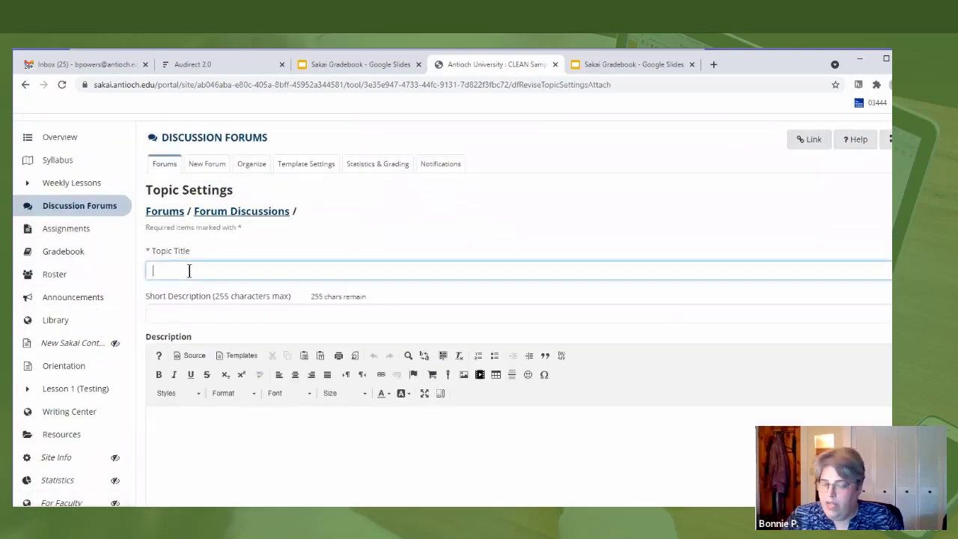
{"action": "type", "text": "Week 1"}
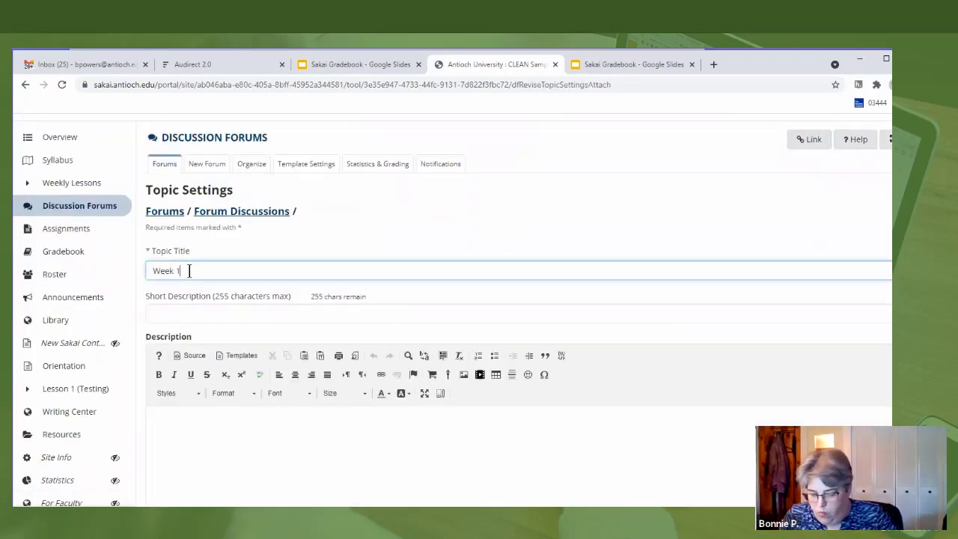
{"action": "key", "text": "BackSpace"}
{"action": "type", "text": "4 Ref"}
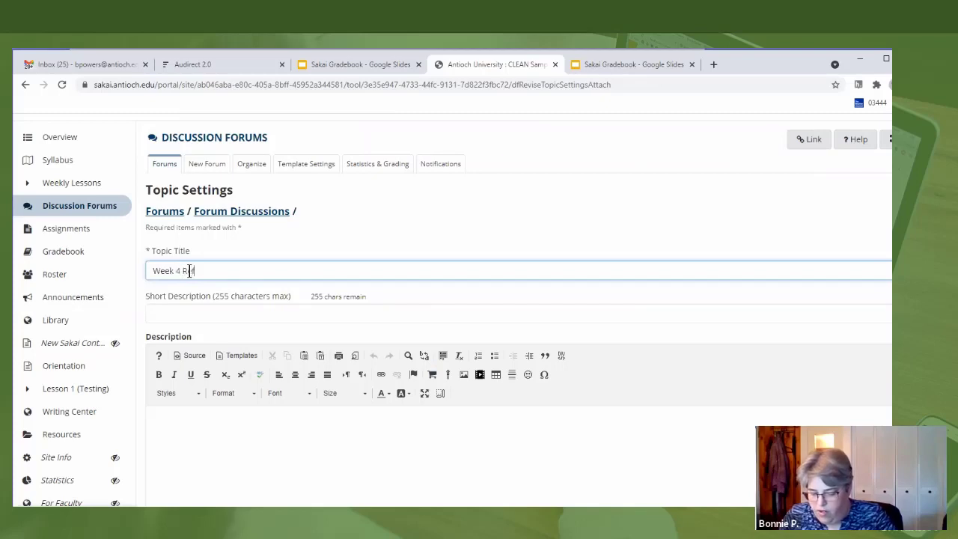
{"action": "type", "text": "lection"}
{"action": "key", "text": "BackSpace"}
{"action": "type", "text": "s"}
{"action": "key", "text": "BackSpace"}
{"action": "type", "text": "ns"}
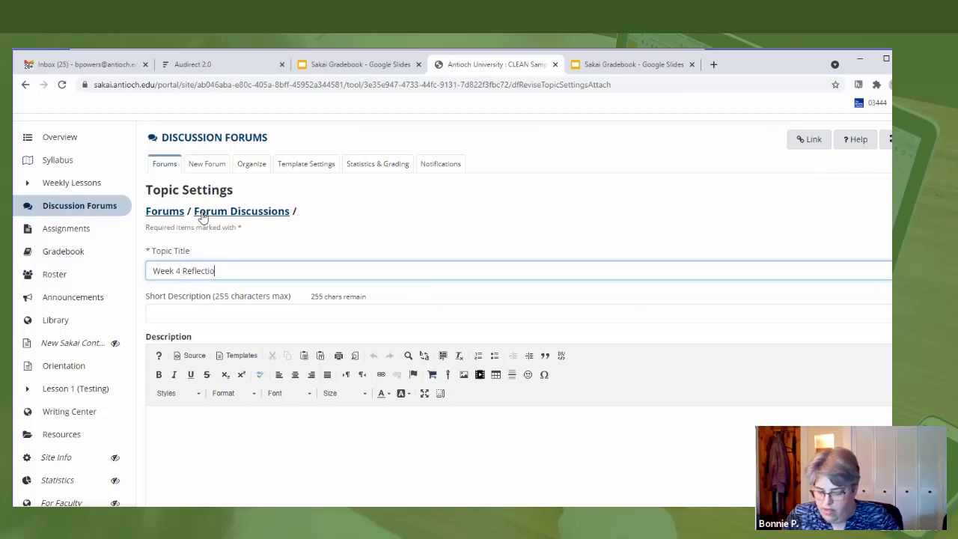
- Enter "Due Sunday at Midnight" as the short description and begin editing the topic's full description
{"action": "left_click", "coordinate": [199, 310]}
{"action": "type", "text": "Due Sunda"}
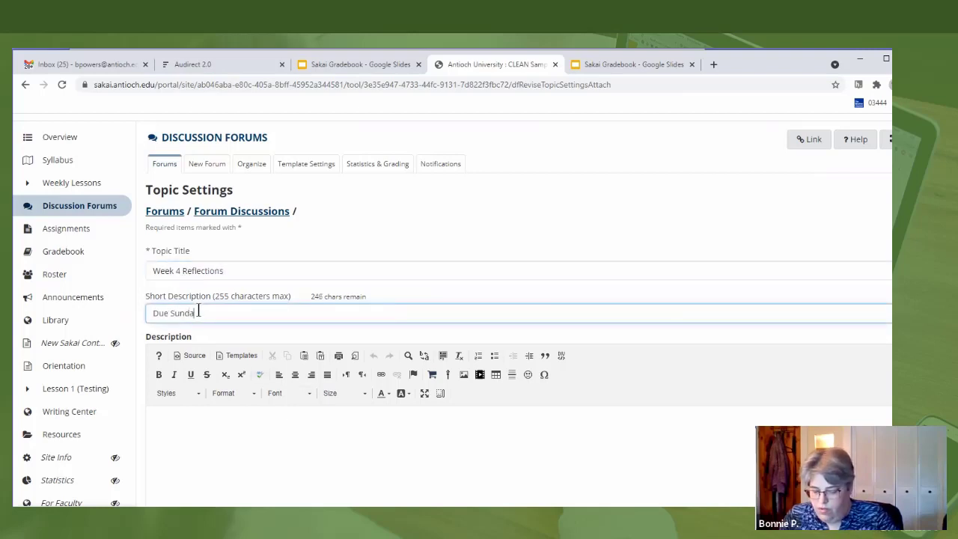
{"action": "type", "text": "y at Midnight"}
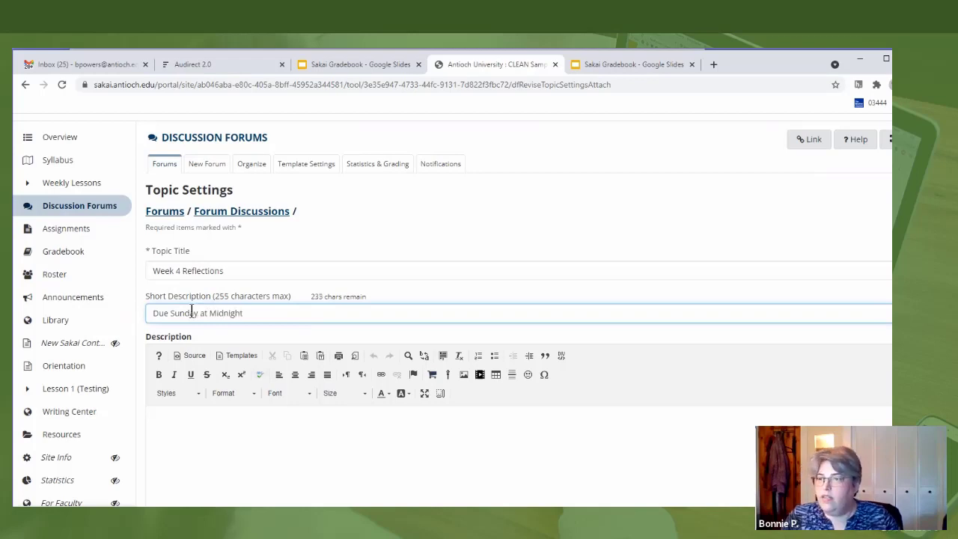
{"action": "scroll", "coordinate": [187, 397], "scroll_direction": "down", "scroll_amount": 2}
{"action": "left_click", "coordinate": [203, 317]}
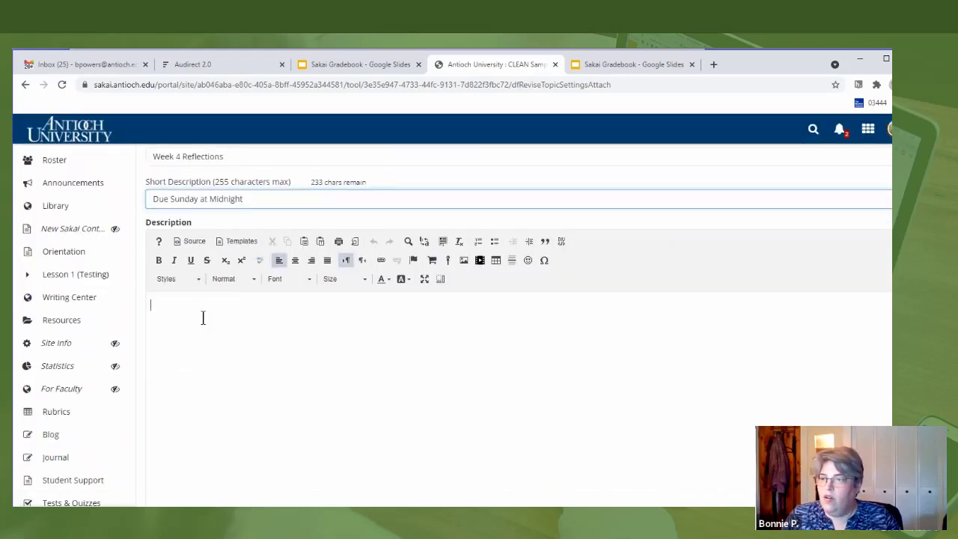
{"action": "type", "text": ".lipsum"}
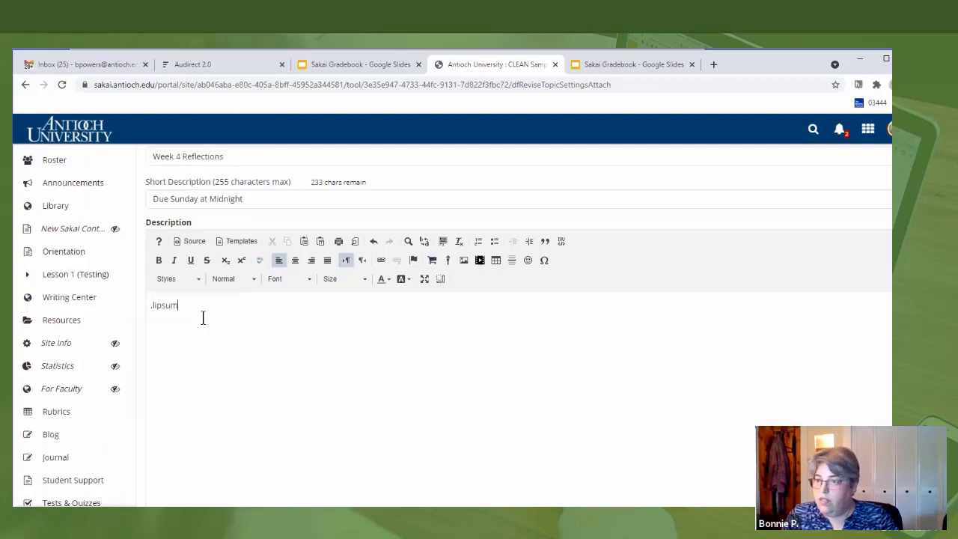
{"action": "key", "text": "Return"}
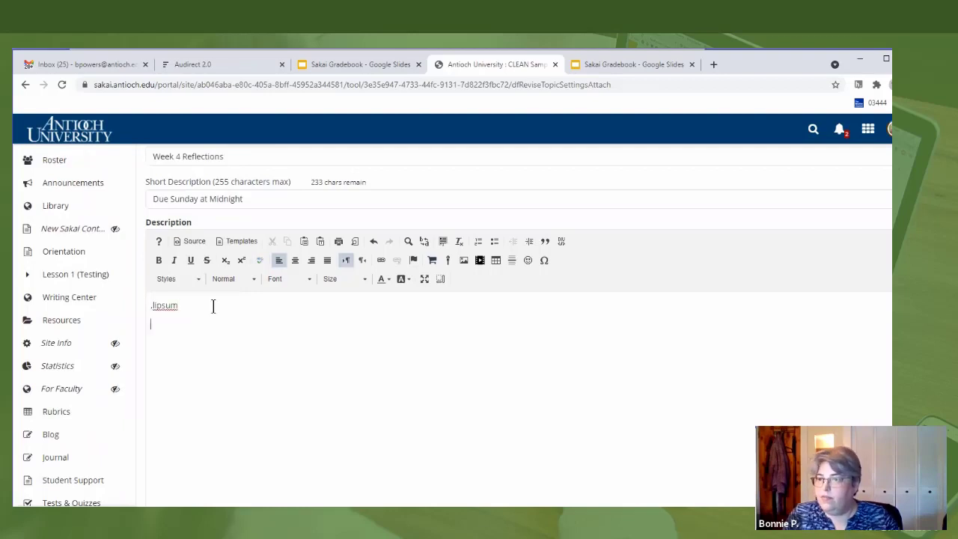
{"action": "left_click", "coordinate": [148, 307]}
{"action": "key", "text": "Delete"}
{"action": "key", "text": "Return"}
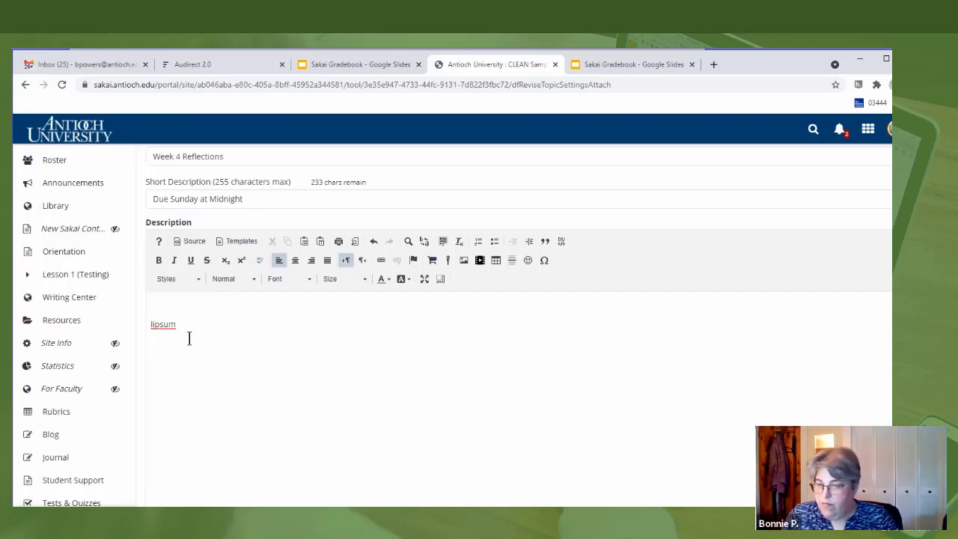
{"action": "key", "text": "Delete"}
{"action": "key", "text": "Delete"}
{"action": "key", "text": "Delete"}
{"action": "key", "text": "Delete"}
{"action": "key", "text": "Delete"}
{"action": "key", "text": "Delete"}
- Fill the topic's description with three paragraphs of lorem ipsum placeholder text
{"action": "type", "text": ".li"}
{"action": "type", "text": "orem"}
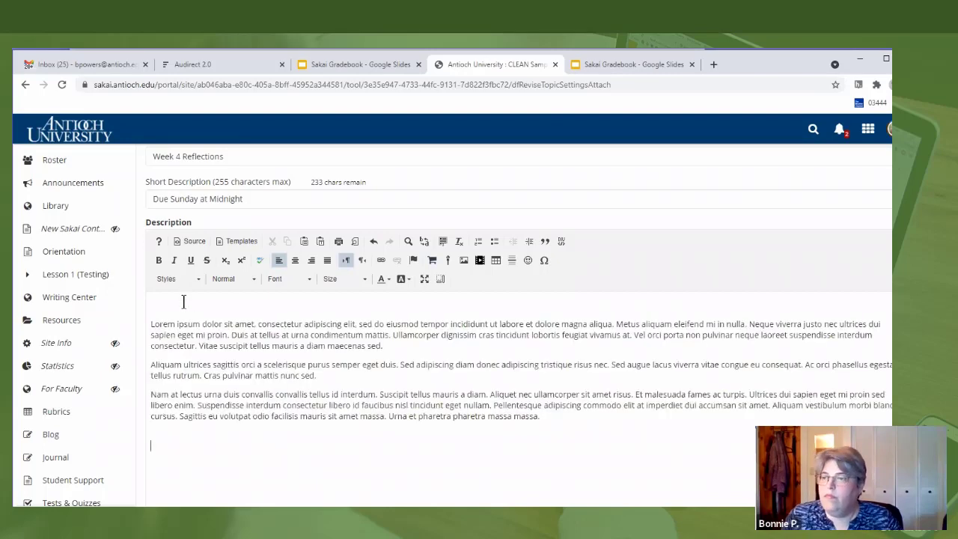
- Review the new topic's attachment, posting, availability and notification settings down to the Gradebook item option under Grading
{"action": "scroll", "coordinate": [187, 310], "scroll_direction": "down", "scroll_amount": 5}
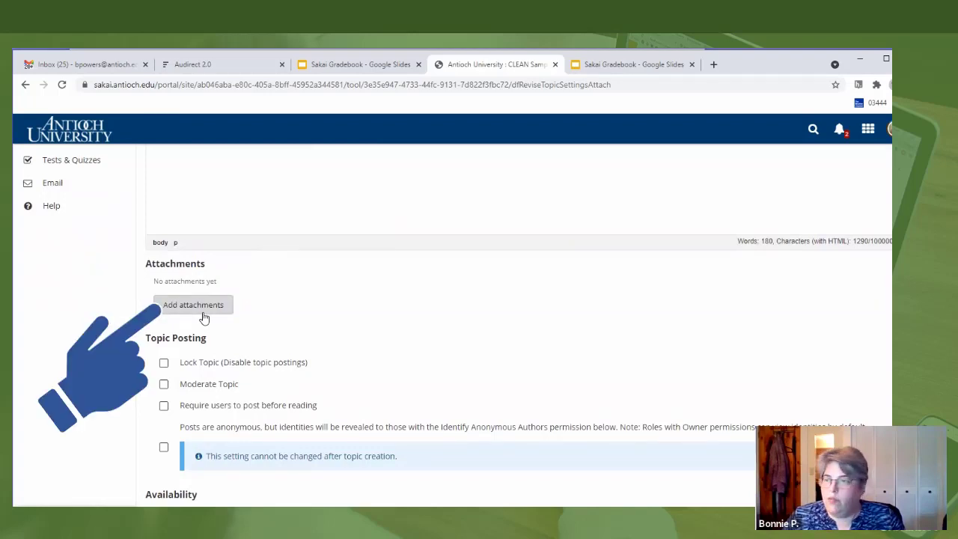
{"action": "scroll", "coordinate": [203, 318], "scroll_direction": "down", "scroll_amount": 5}
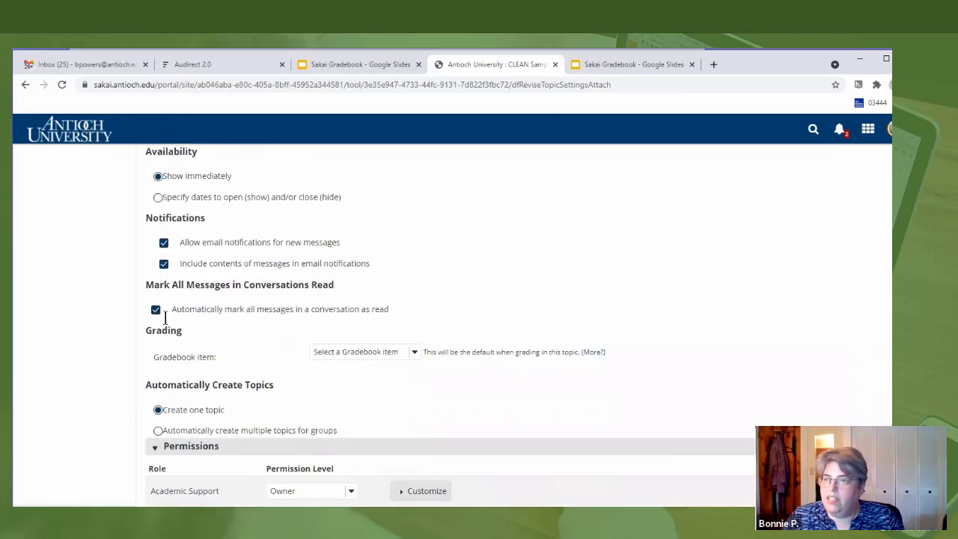
{"action": "left_click_drag", "start_coordinate": [138, 330], "coordinate": [595, 352]}
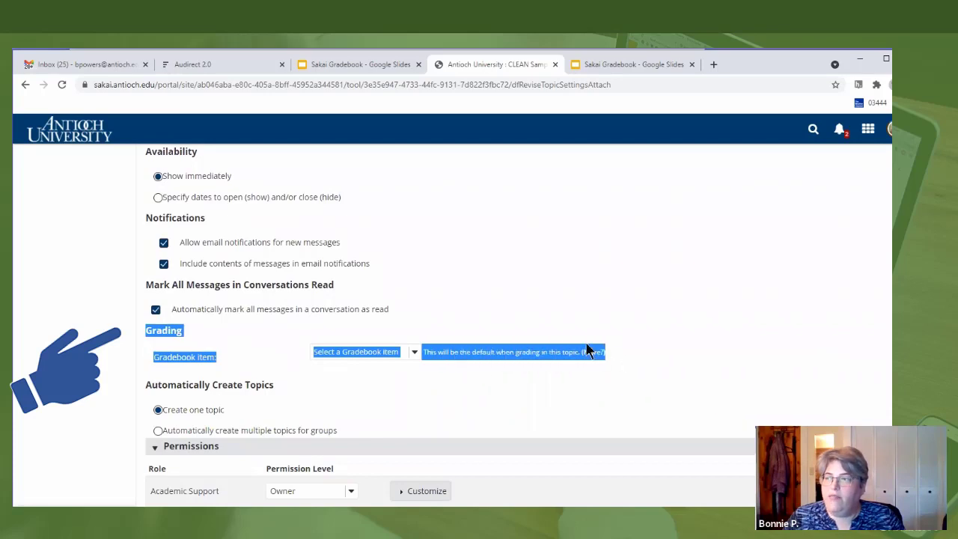
- Link the new topic to the Week 4 Discussion gradebook item and save the topic
{"action": "left_click", "coordinate": [515, 300]}
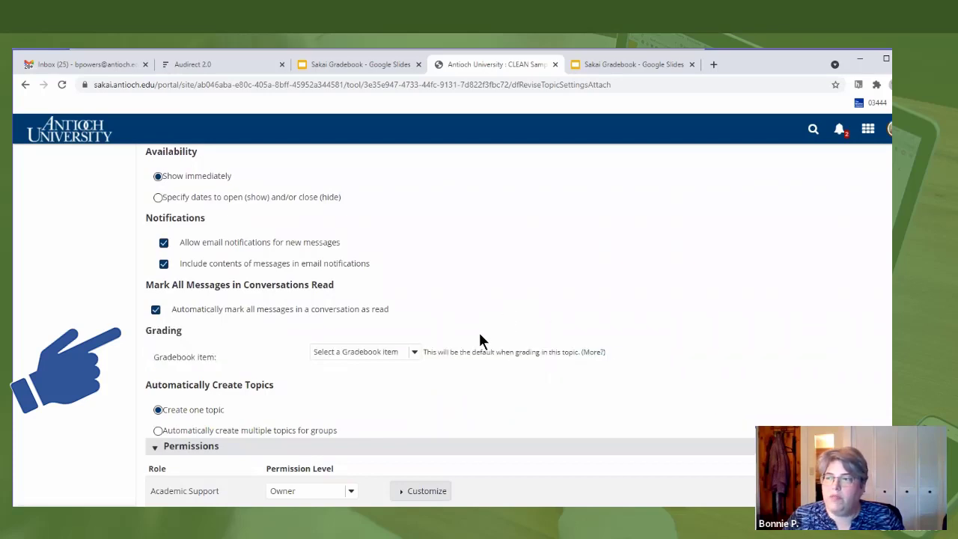
{"action": "left_click", "coordinate": [414, 352]}
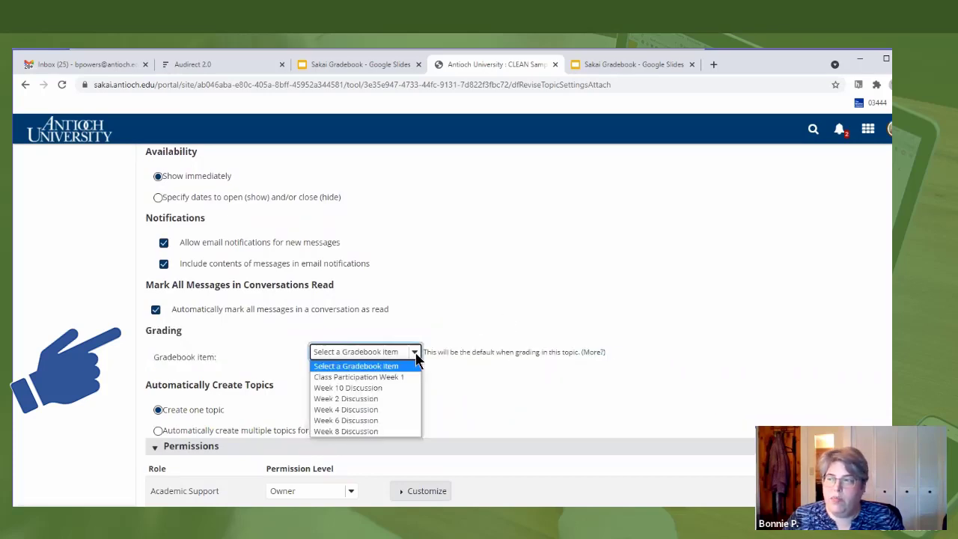
{"action": "left_click", "coordinate": [367, 412]}
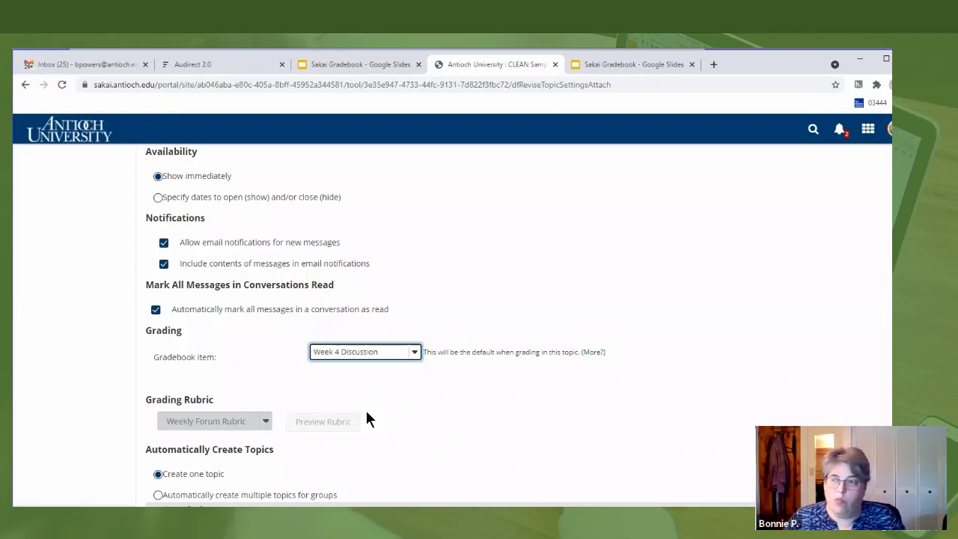
{"action": "scroll", "coordinate": [343, 410], "scroll_direction": "down", "scroll_amount": 3}
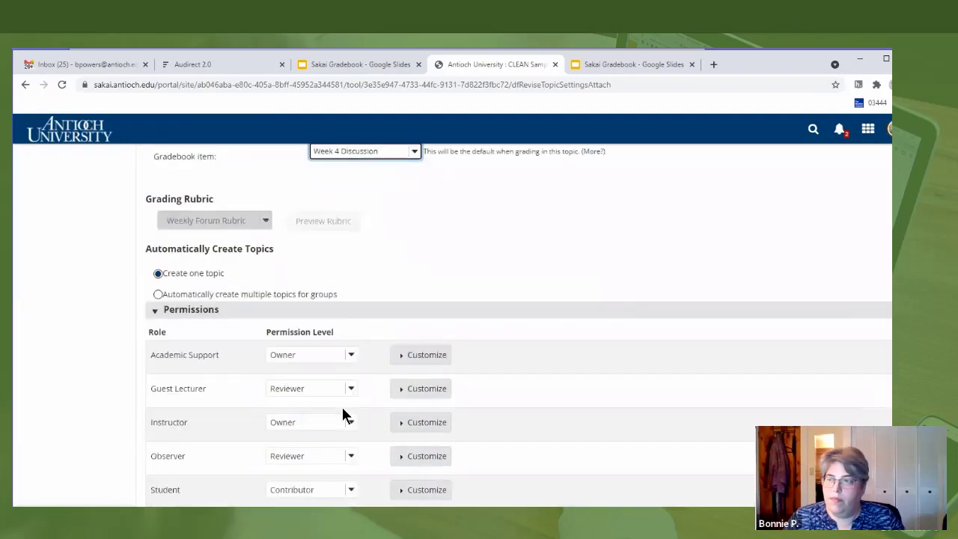
{"action": "scroll", "coordinate": [342, 412], "scroll_direction": "down", "scroll_amount": 8}
{"action": "left_click", "coordinate": [164, 478]}
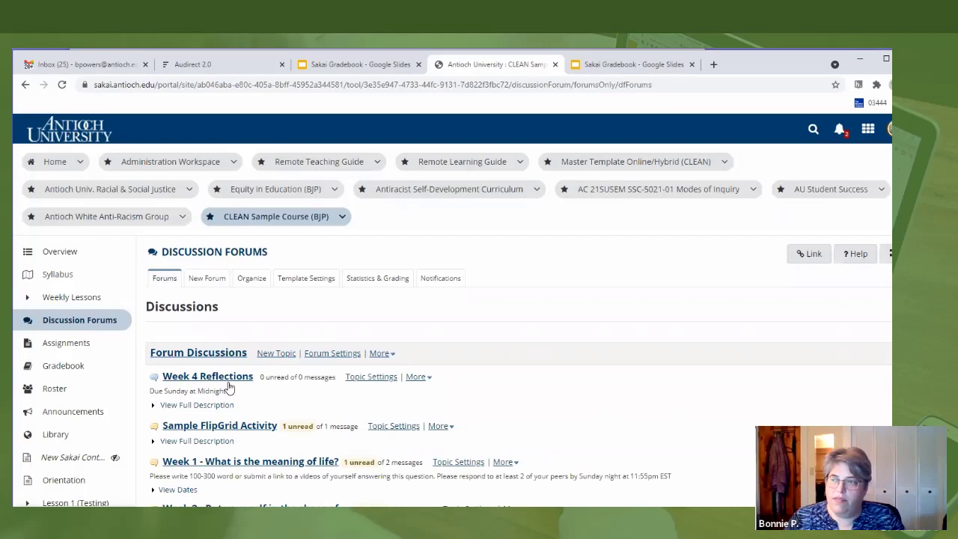
- Open the grading page for the Week 2 - Put your self in the shoes of .... topic
{"action": "scroll", "coordinate": [229, 387], "scroll_direction": "down", "scroll_amount": 3}
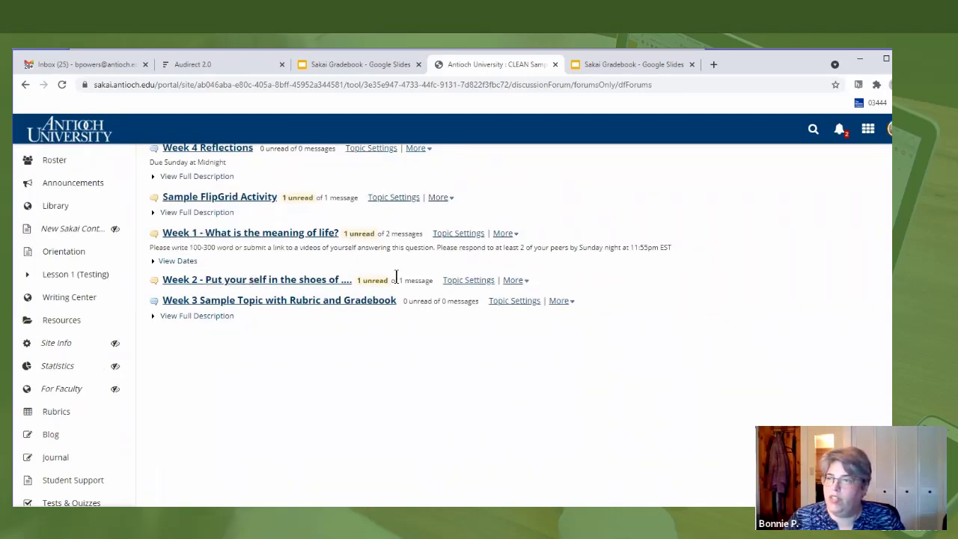
{"action": "left_click", "coordinate": [513, 281]}
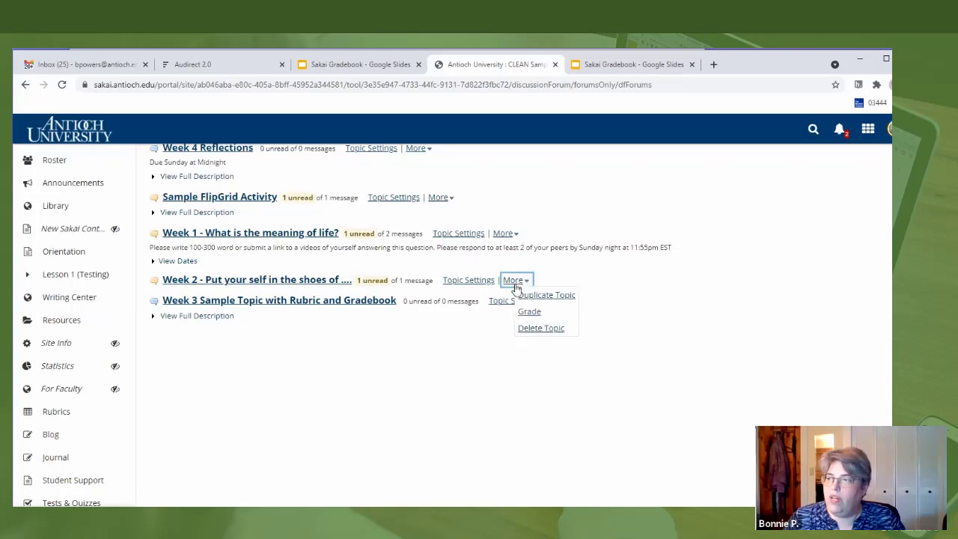
{"action": "left_click", "coordinate": [528, 315]}
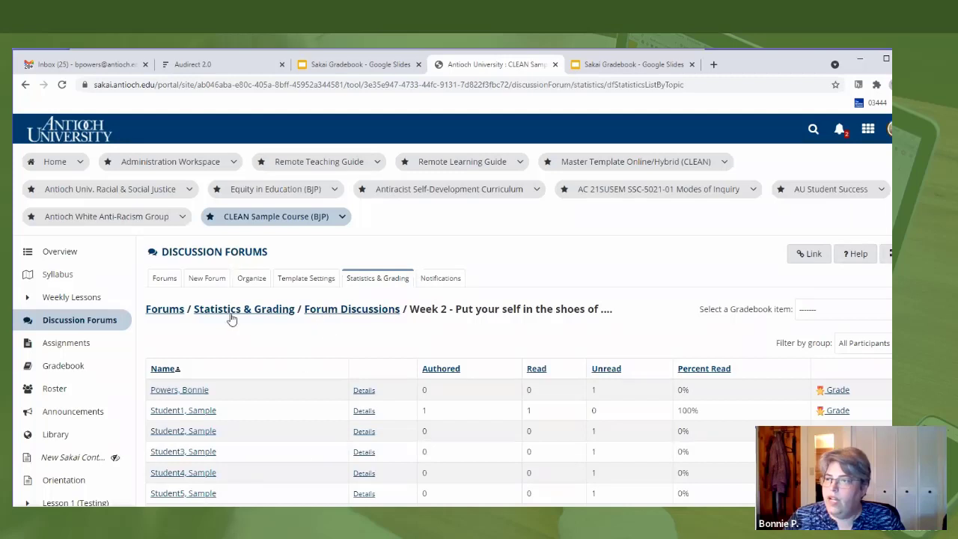
{"action": "left_click_drag", "start_coordinate": [627, 310], "coordinate": [462, 314]}
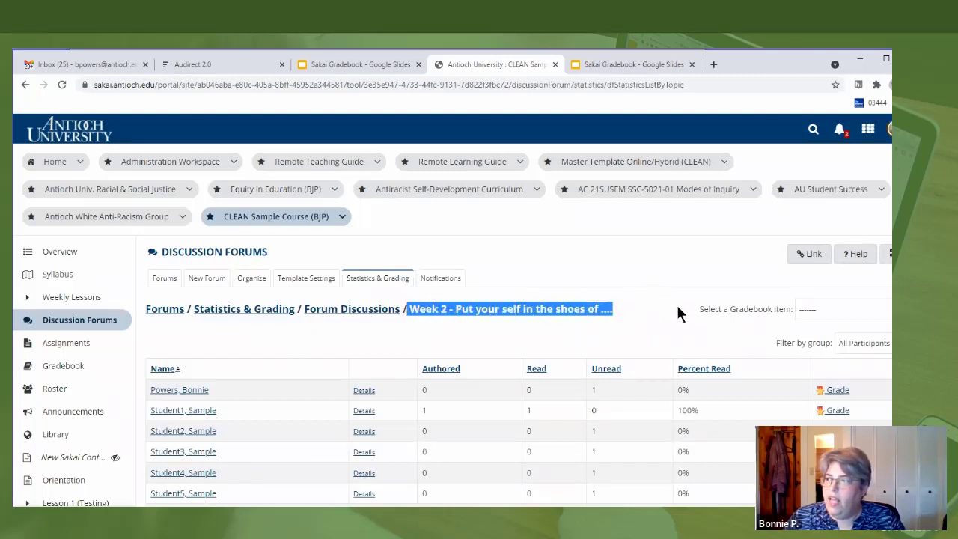
{"action": "left_click_drag", "start_coordinate": [699, 309], "coordinate": [784, 314]}
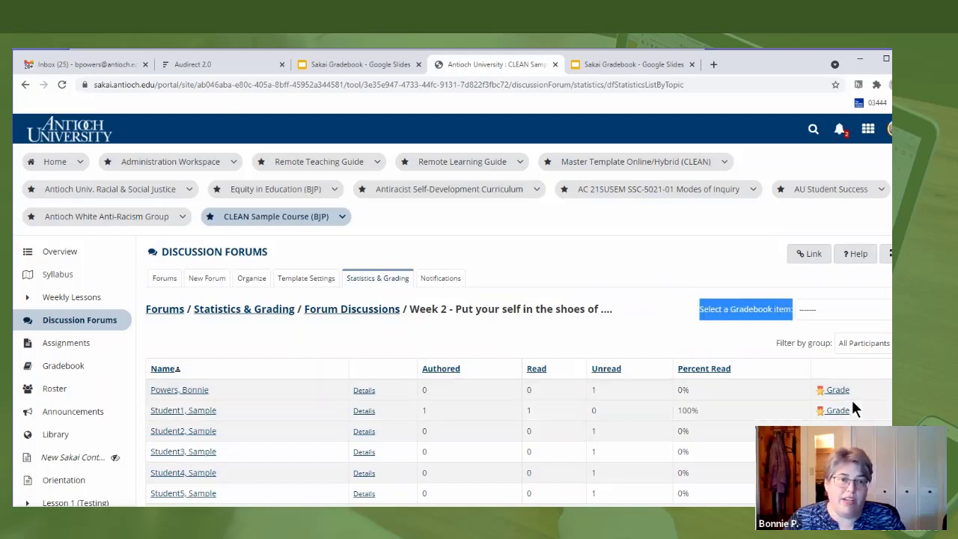
- Select Week 2 Discussion as the gradebook item for grading this topic and show the comment fields
{"action": "left_click", "coordinate": [881, 309]}
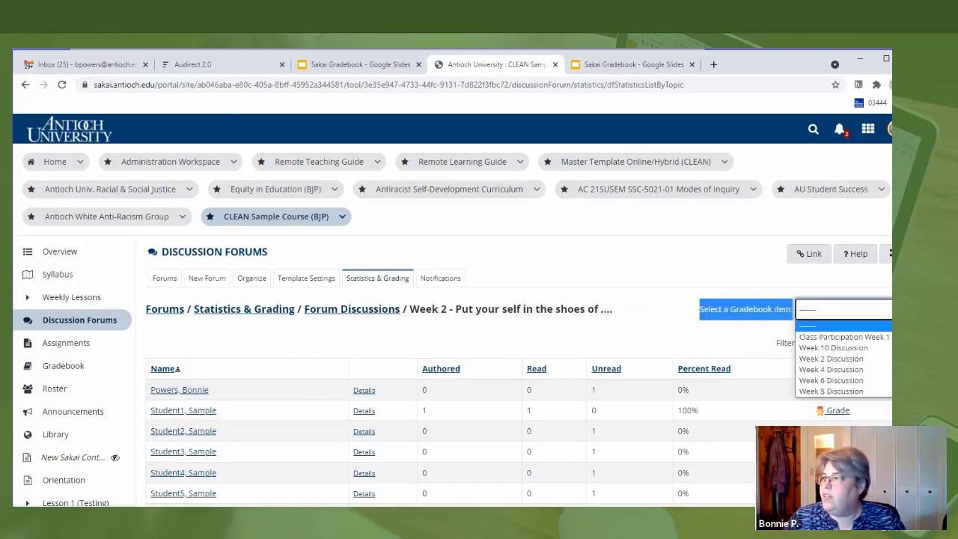
{"action": "left_click", "coordinate": [855, 358]}
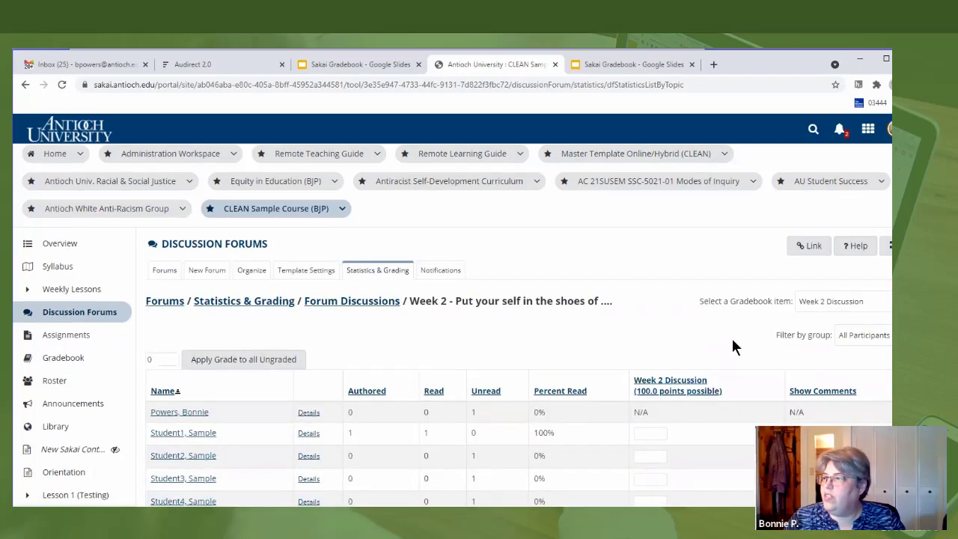
{"action": "scroll", "coordinate": [741, 329], "scroll_direction": "down", "scroll_amount": 2}
{"action": "left_click", "coordinate": [814, 286]}
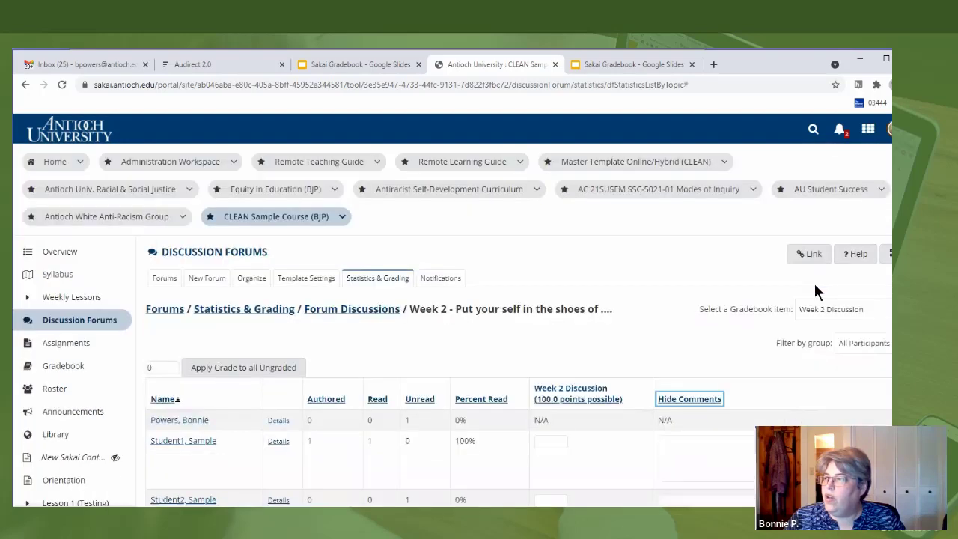
{"action": "scroll", "coordinate": [658, 289], "scroll_direction": "down", "scroll_amount": 2}
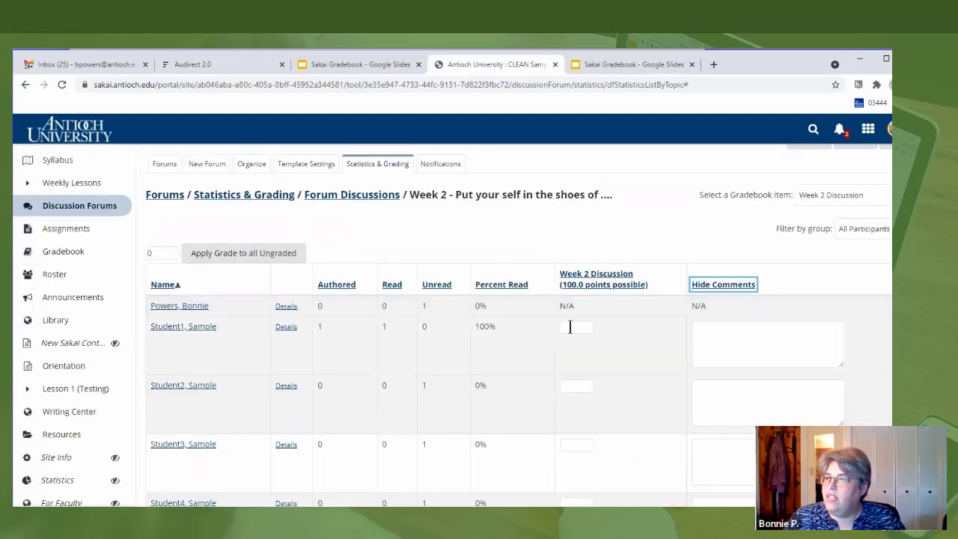
- Give the first sample student a grade of 90 with the comment "Well done" and submit the grades
{"action": "left_click", "coordinate": [571, 328]}
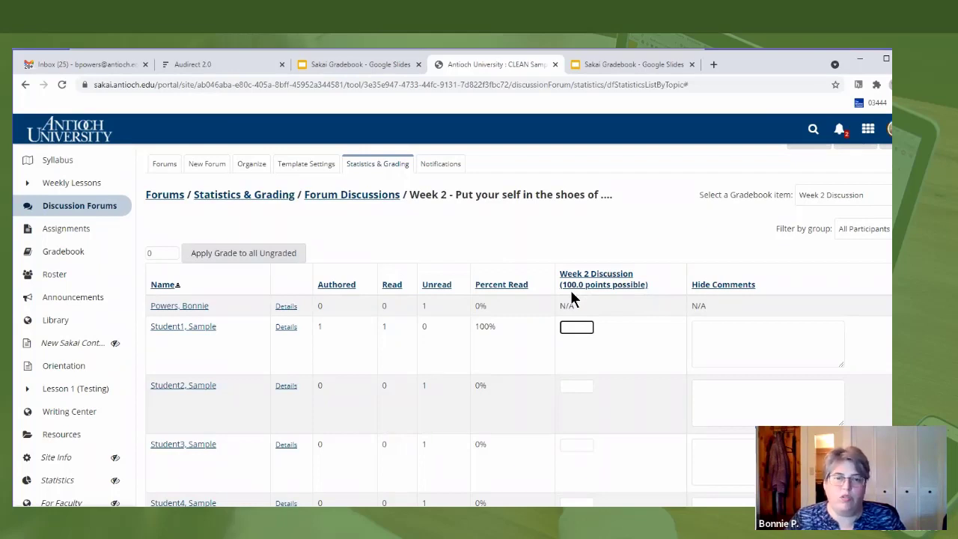
{"action": "left_click", "coordinate": [755, 356]}
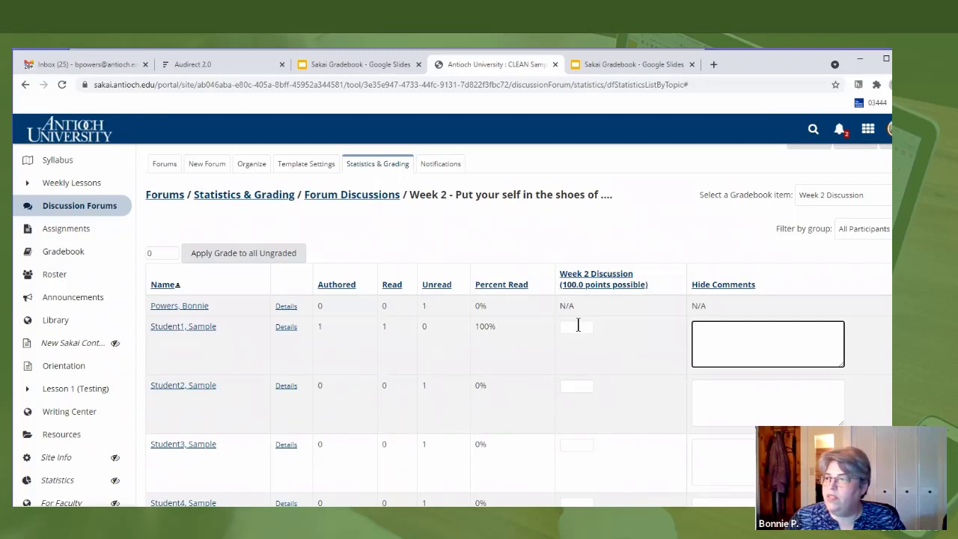
{"action": "left_click", "coordinate": [578, 325]}
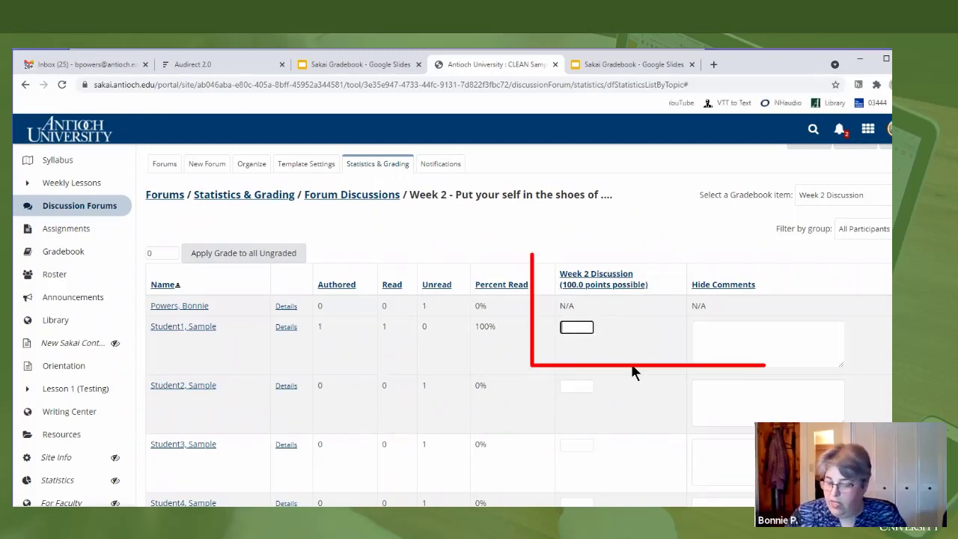
{"action": "type", "text": "90"}
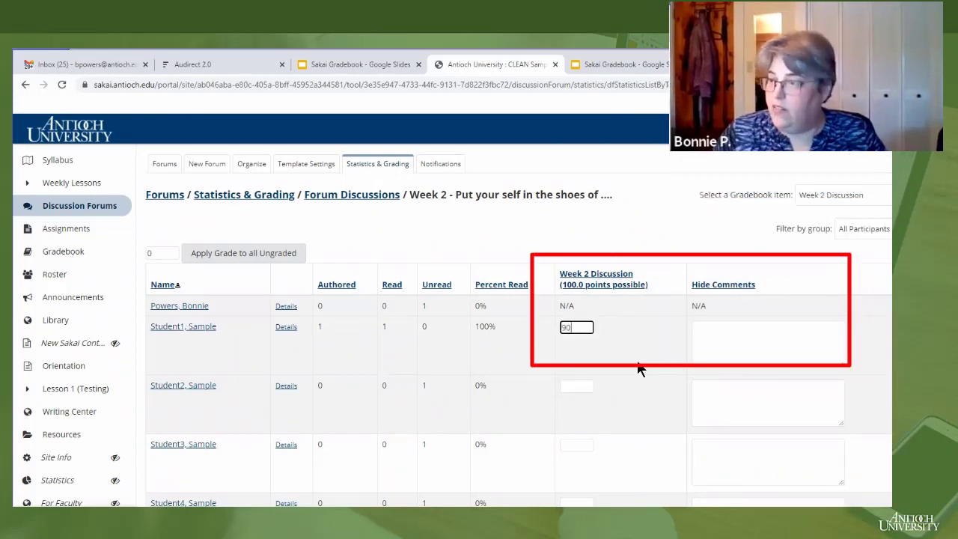
{"action": "left_click", "coordinate": [694, 329]}
{"action": "type", "text": "Well done"}
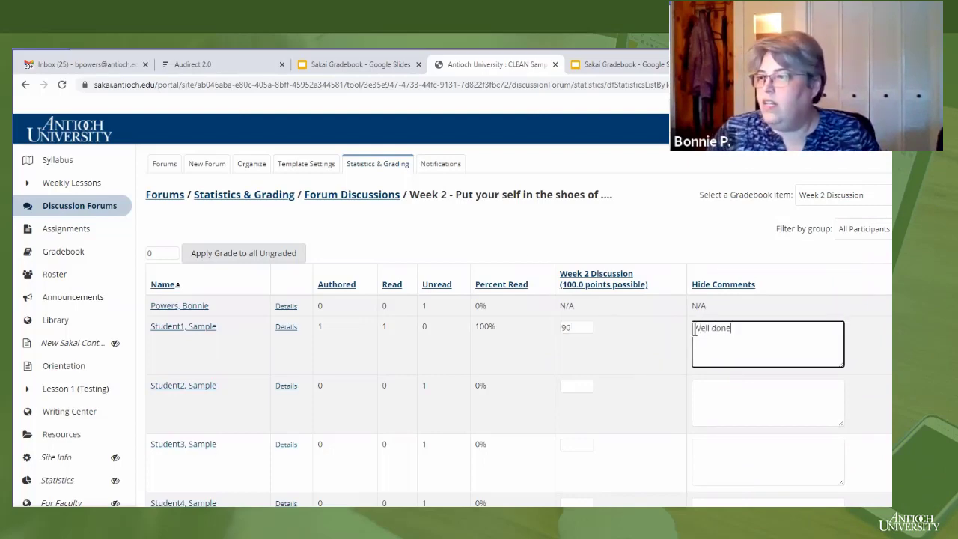
{"action": "scroll", "coordinate": [668, 331], "scroll_direction": "down", "scroll_amount": 5}
{"action": "scroll", "coordinate": [636, 316], "scroll_direction": "down", "scroll_amount": 1}
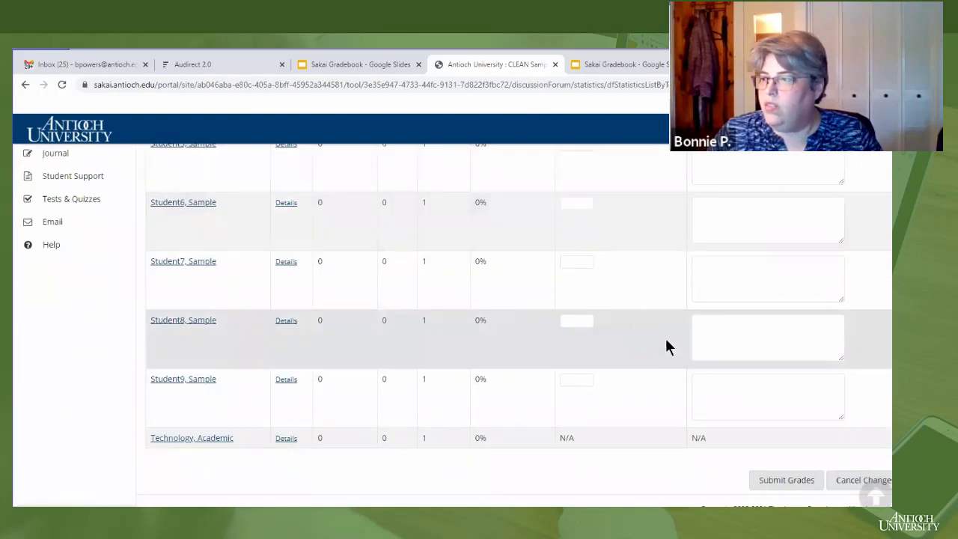
{"action": "left_click", "coordinate": [787, 482]}
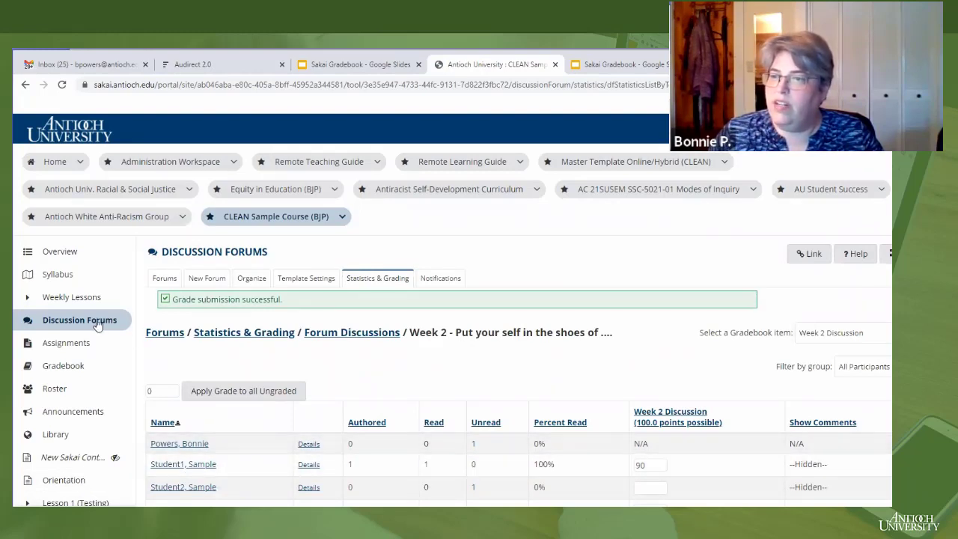
- Check the first sample student's Week 2 Discussion grade and its comment in the Gradebook
{"action": "left_click", "coordinate": [67, 363]}
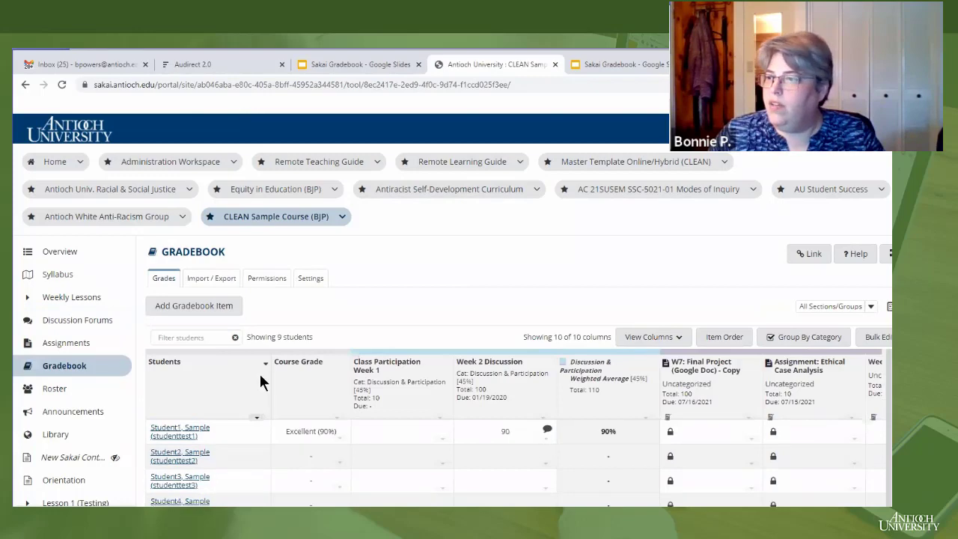
{"action": "scroll", "coordinate": [889, 299], "scroll_direction": "down", "scroll_amount": 2}
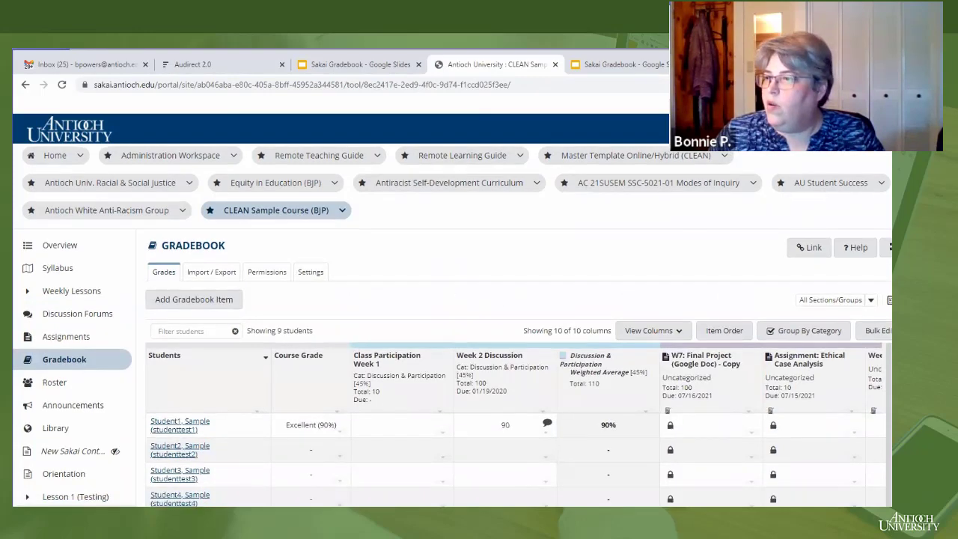
{"action": "scroll", "coordinate": [442, 266], "scroll_direction": "down", "scroll_amount": 3}
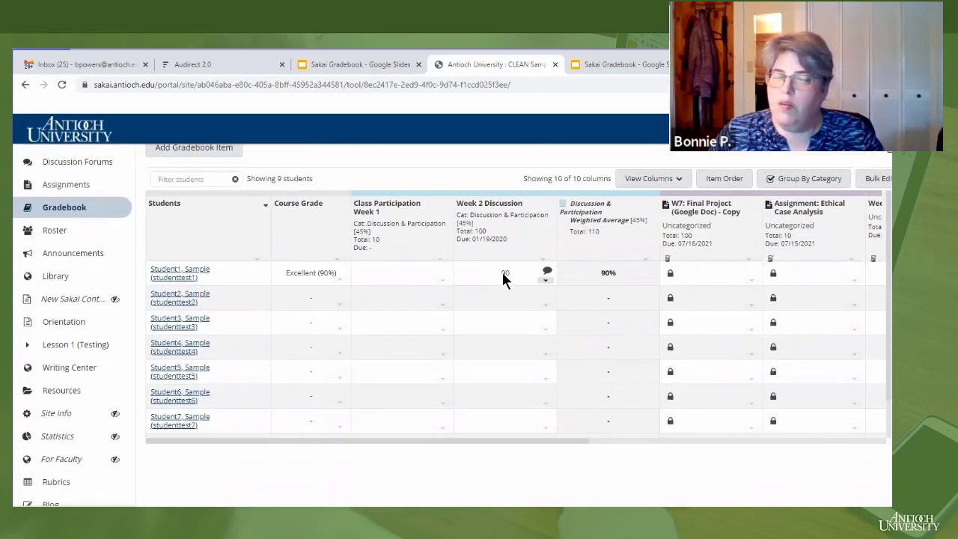
{"action": "left_click", "coordinate": [547, 272]}
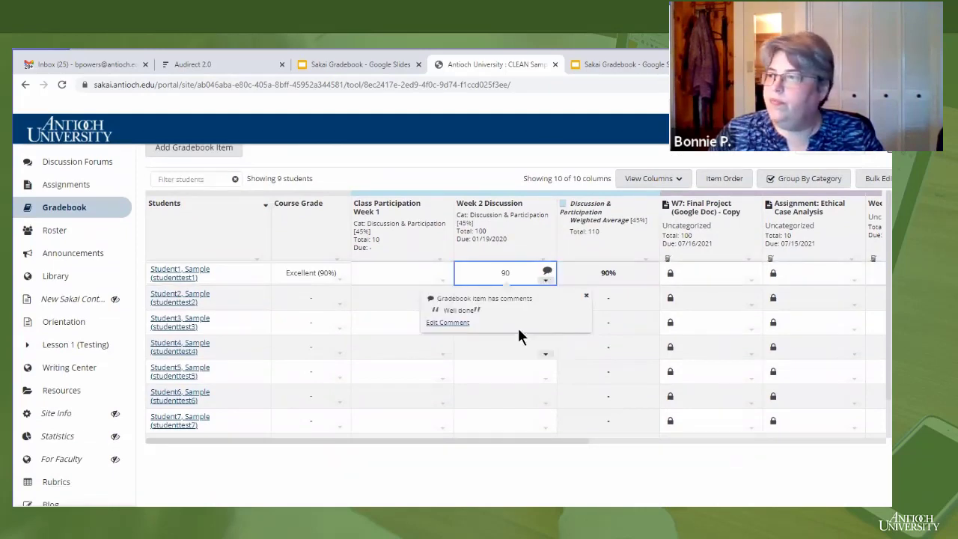
{"action": "left_click", "coordinate": [460, 161]}
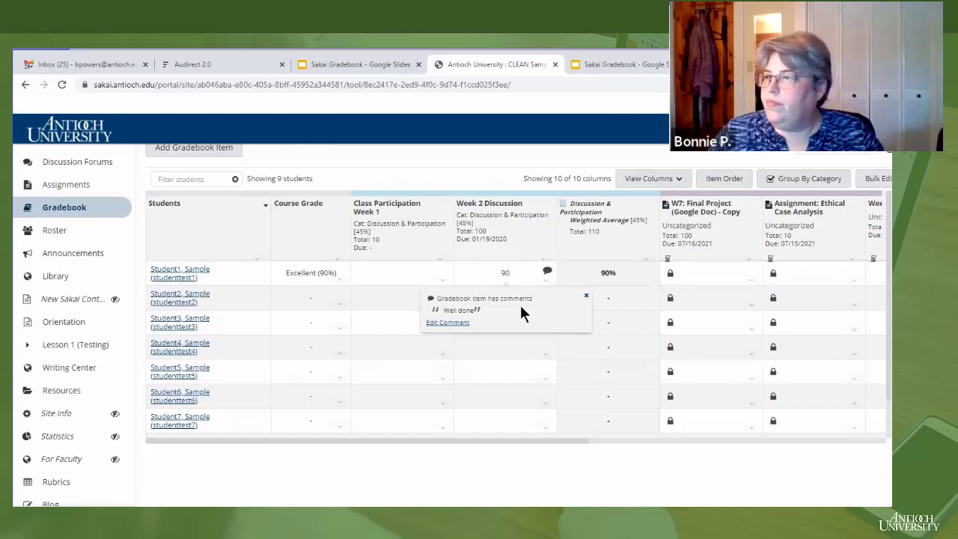
{"action": "left_click", "coordinate": [589, 299]}
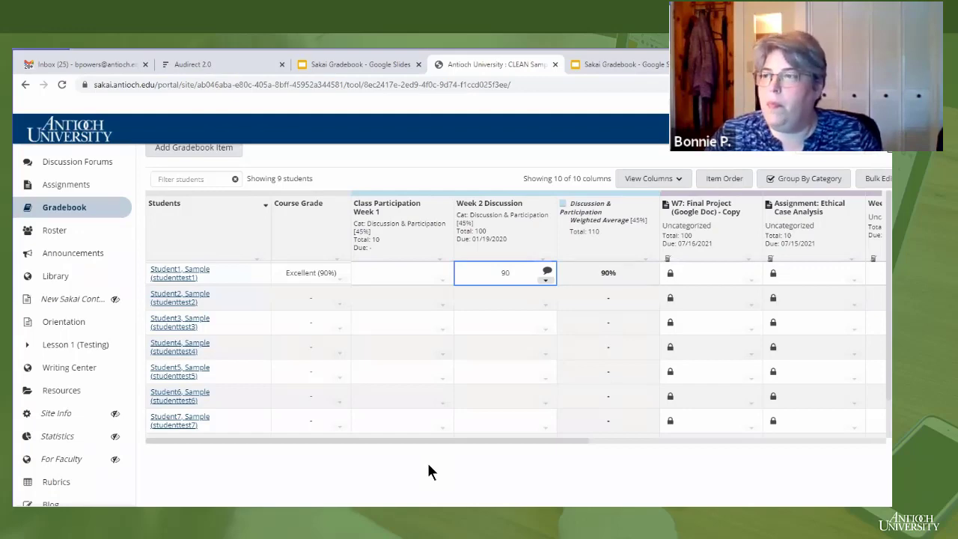
- Open the topic settings of Week 4 Reflections in Discussion Forums and review them from the description down to Grading and Grading Rubric
{"action": "scroll", "coordinate": [422, 444], "scroll_direction": "up", "scroll_amount": 2}
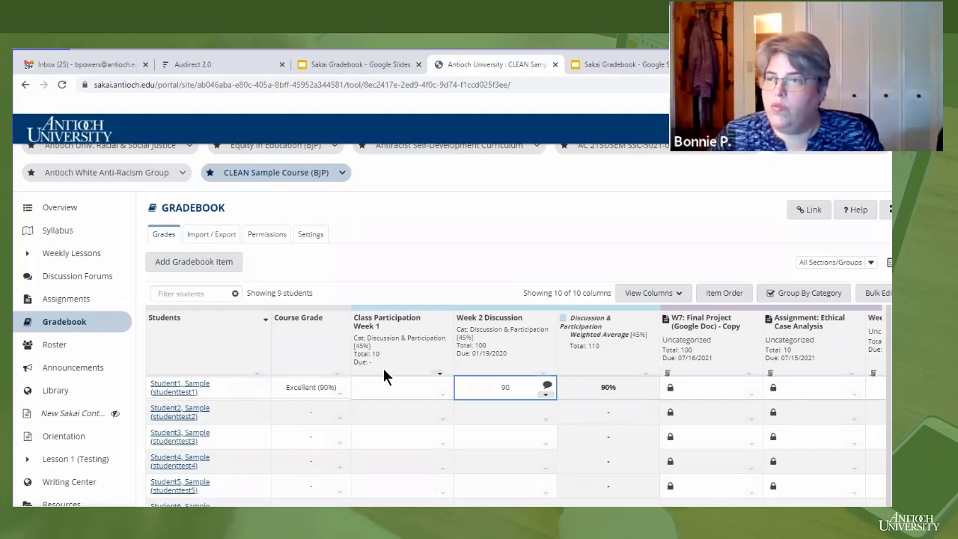
{"action": "left_click", "coordinate": [58, 278]}
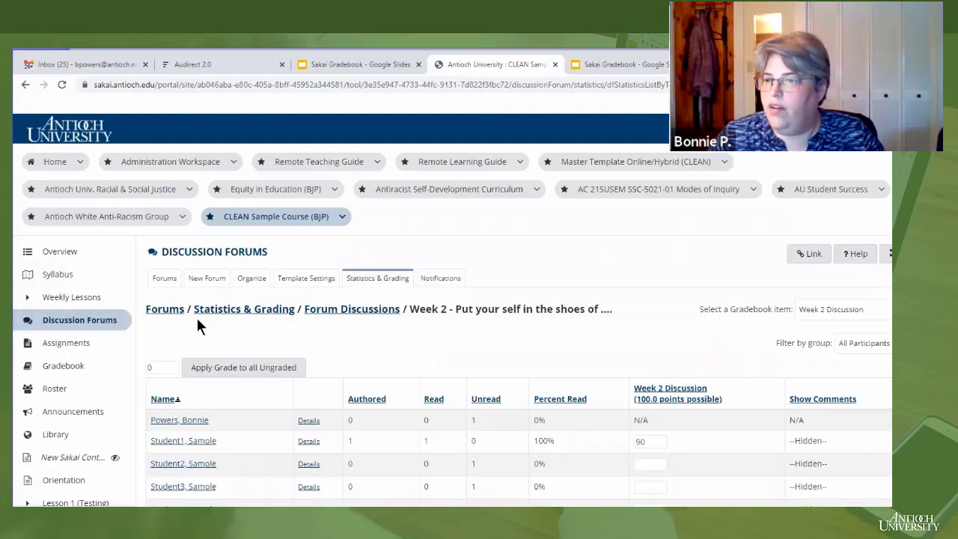
{"action": "left_click", "coordinate": [86, 320]}
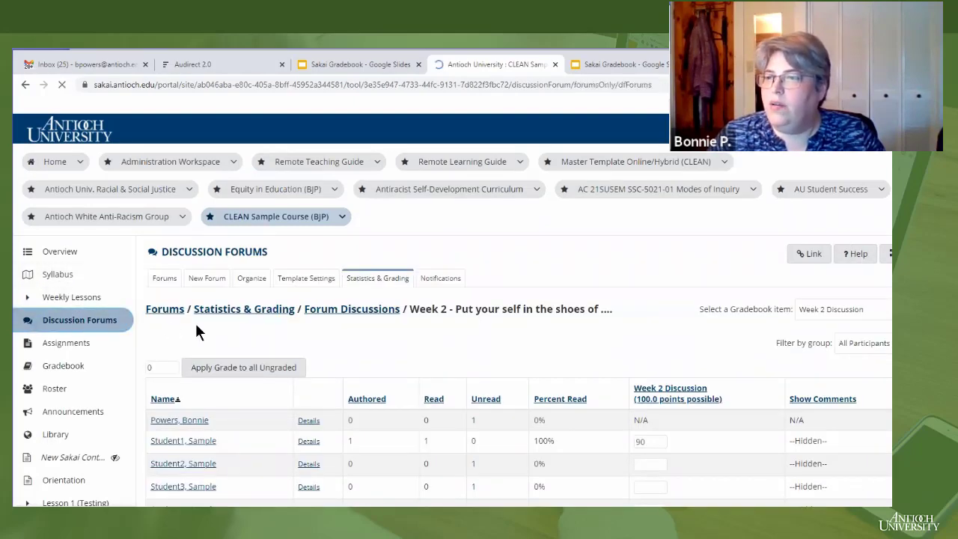
{"action": "scroll", "coordinate": [293, 333], "scroll_direction": "down", "scroll_amount": 4}
{"action": "scroll", "coordinate": [308, 216], "scroll_direction": "up", "scroll_amount": 2}
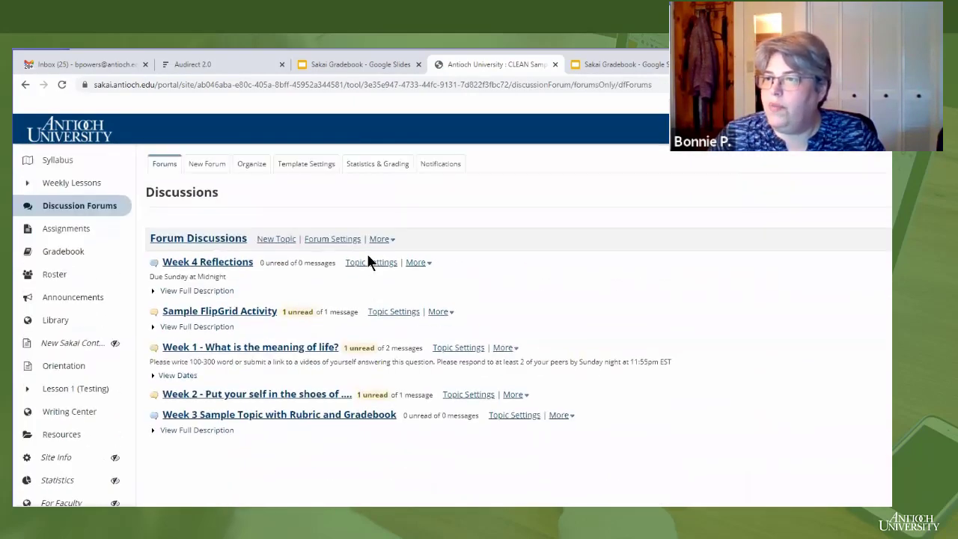
{"action": "left_click", "coordinate": [374, 264]}
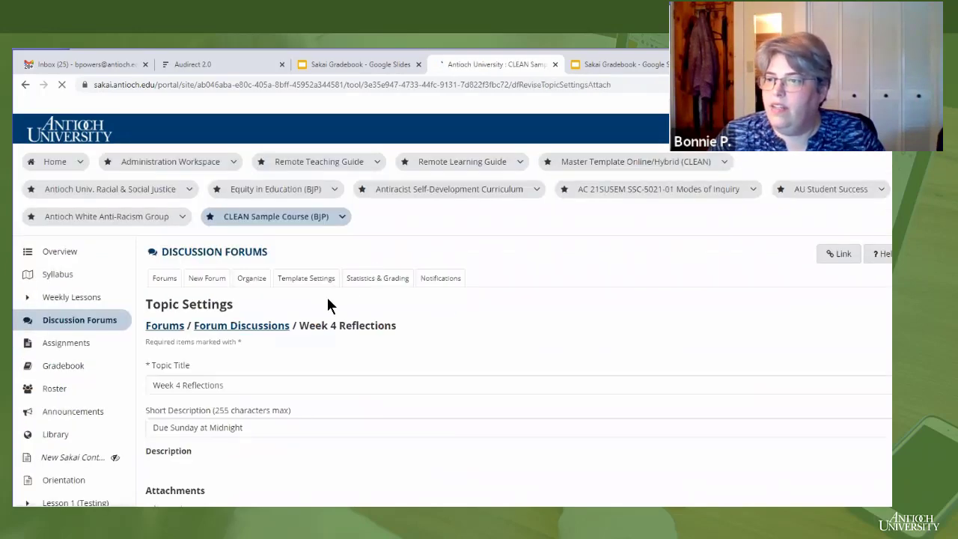
{"action": "scroll", "coordinate": [327, 303], "scroll_direction": "down", "scroll_amount": 3}
{"action": "scroll", "coordinate": [324, 307], "scroll_direction": "down", "scroll_amount": 3}
{"action": "scroll", "coordinate": [322, 303], "scroll_direction": "up", "scroll_amount": 3}
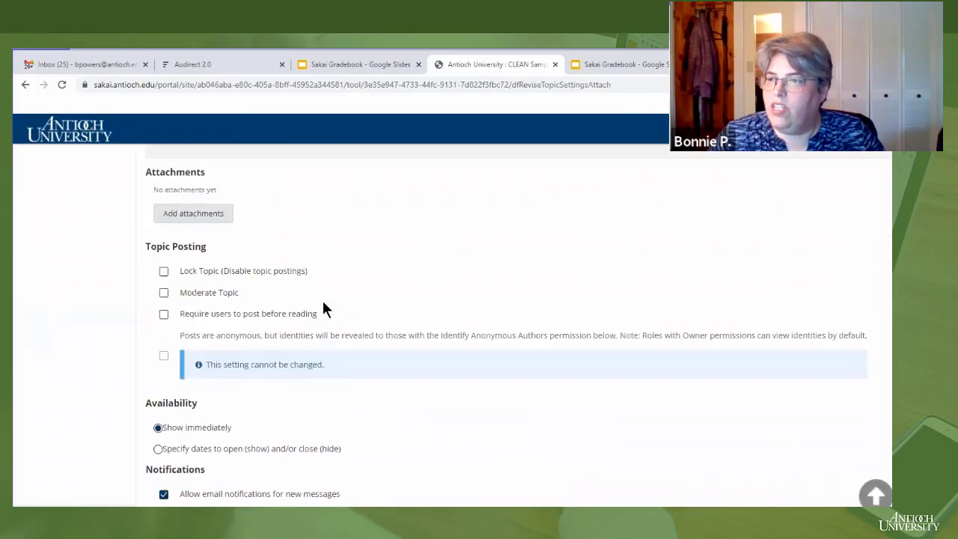
{"action": "scroll", "coordinate": [315, 299], "scroll_direction": "up", "scroll_amount": 6}
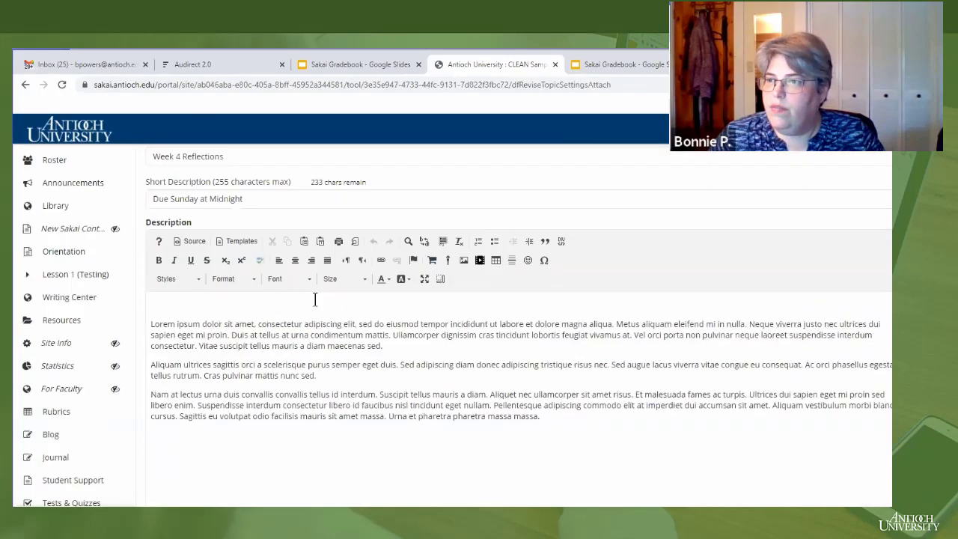
{"action": "scroll", "coordinate": [315, 299], "scroll_direction": "down", "scroll_amount": 15}
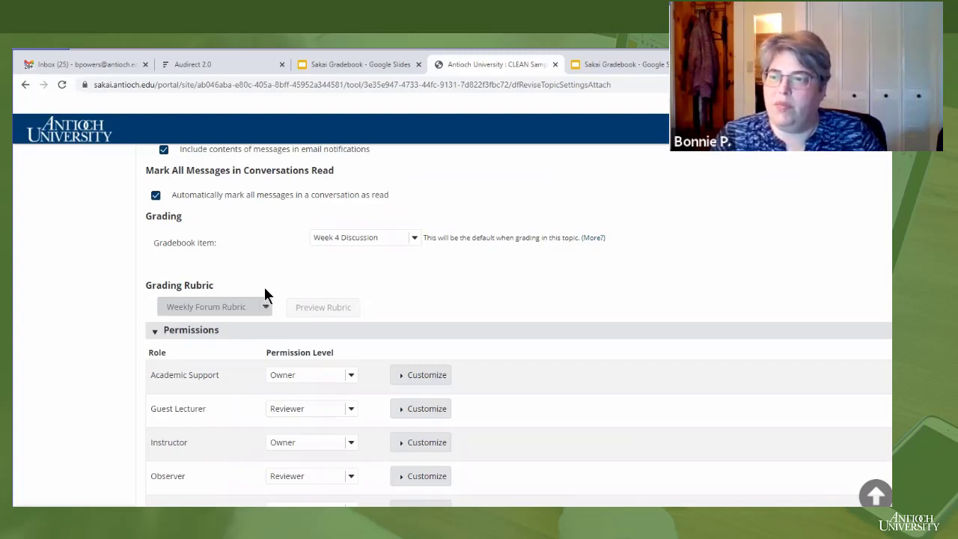
- Go to Assignments and change the title of the Testing assignment being edited to "Week 5 Reflection Paper"
{"action": "scroll", "coordinate": [265, 288], "scroll_direction": "up", "scroll_amount": 12}
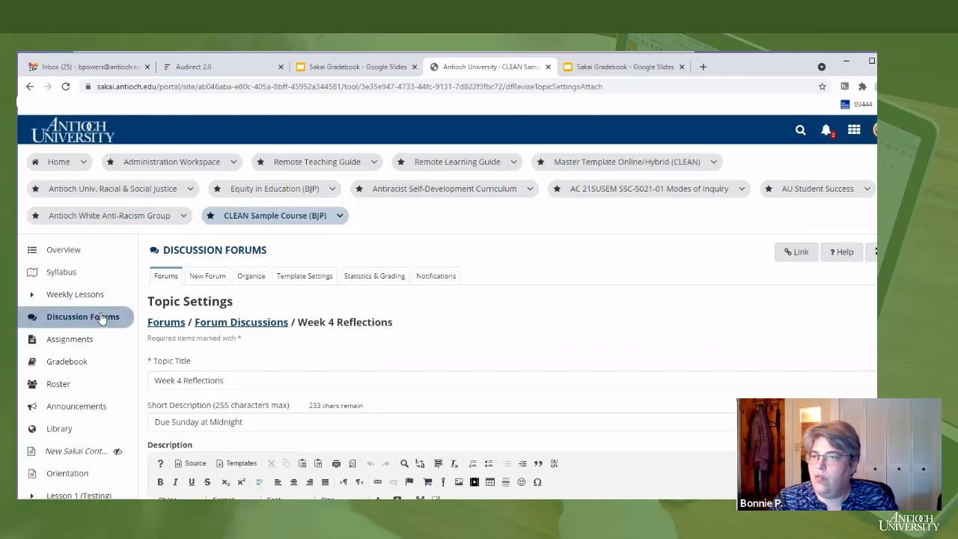
{"action": "left_click", "coordinate": [69, 342]}
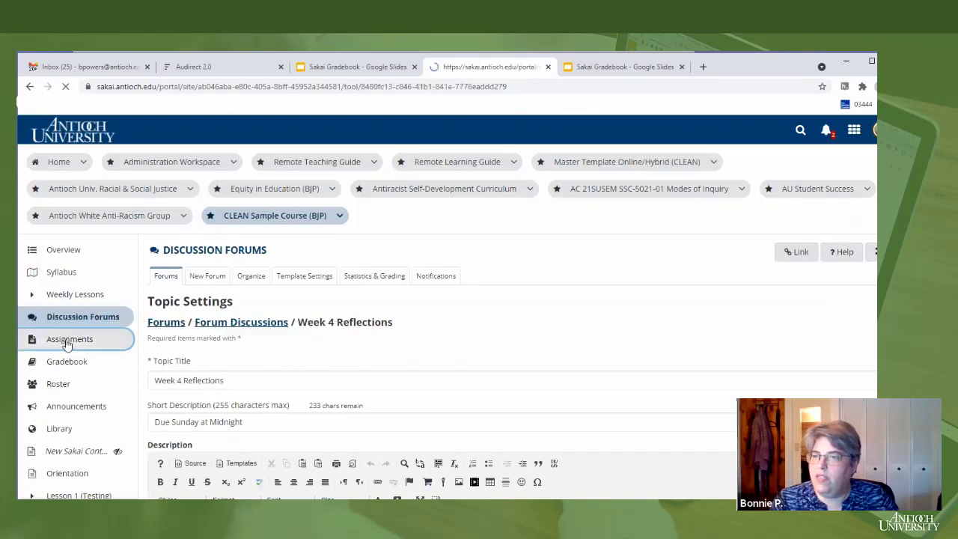
{"action": "scroll", "coordinate": [196, 380], "scroll_direction": "down", "scroll_amount": 2}
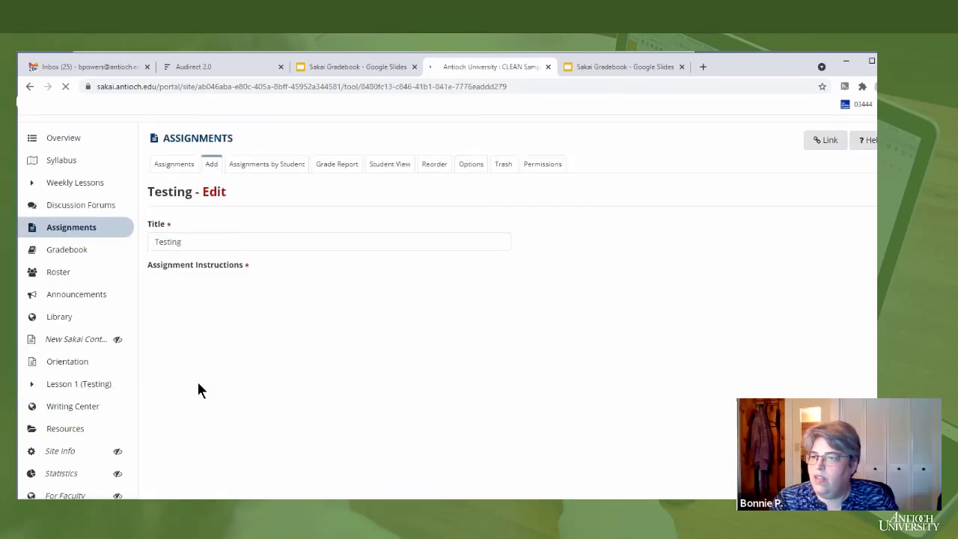
{"action": "double_click", "coordinate": [192, 241]}
{"action": "type", "text": "Wee"}
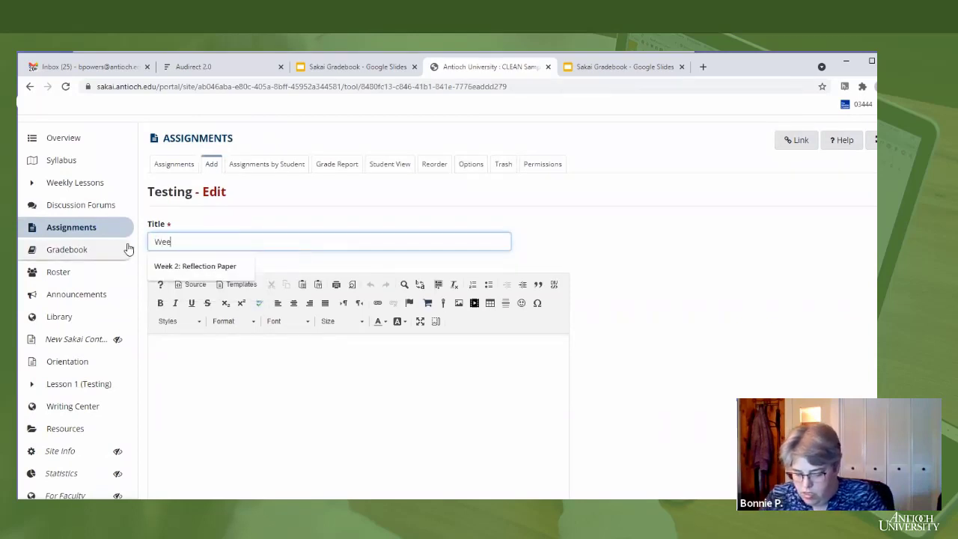
{"action": "type", "text": "k 5 "}
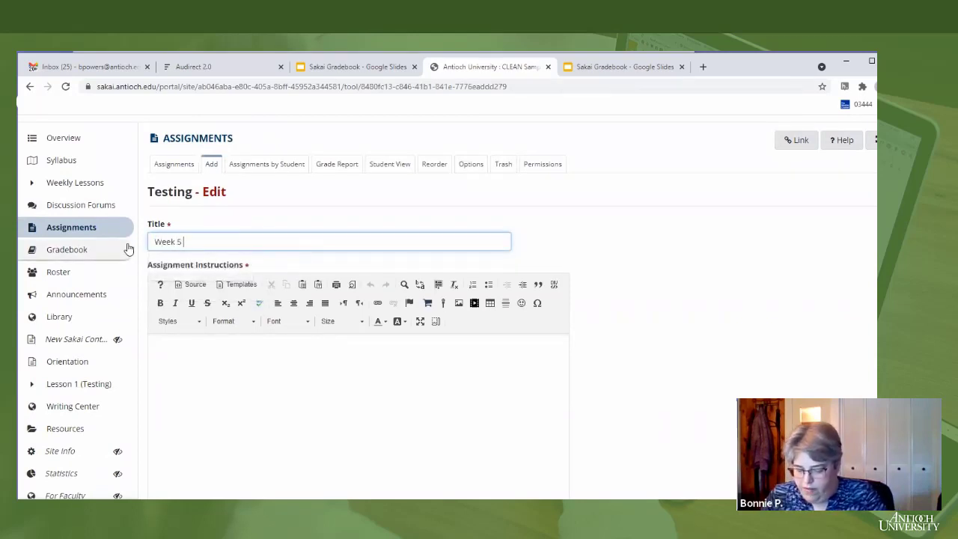
{"action": "type", "text": "Reflec"}
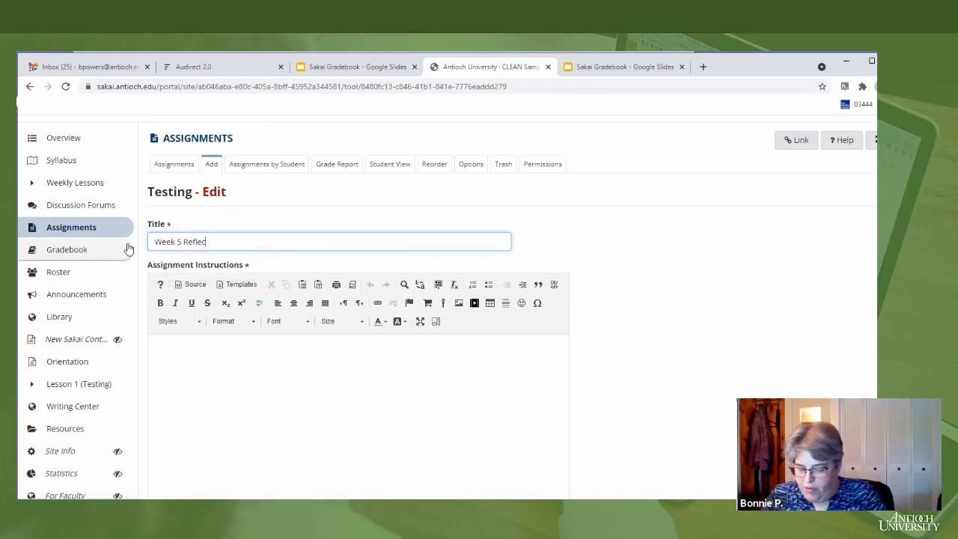
{"action": "type", "text": "tion Paper"}
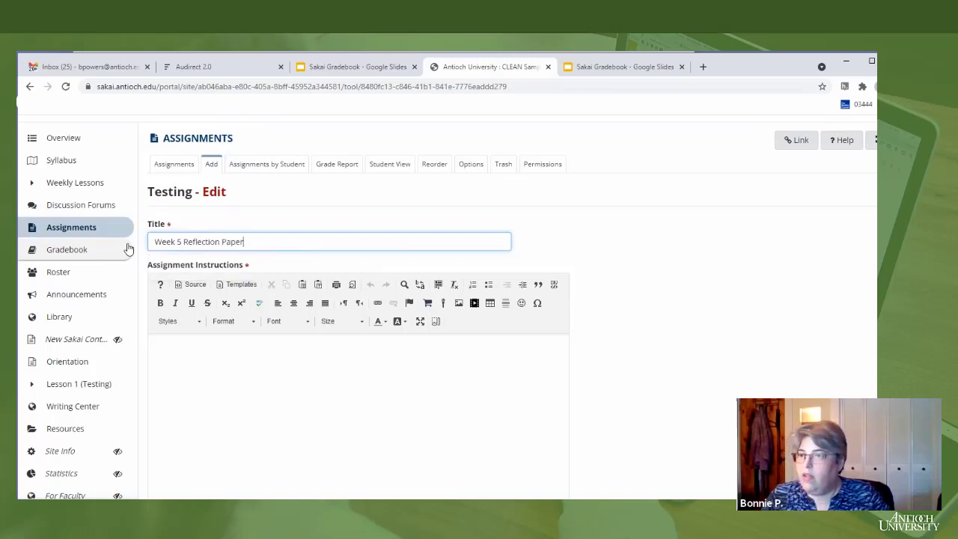
- Fill the assignment instructions with several paragraphs of lorem ipsum sample text
{"action": "left_click", "coordinate": [162, 357]}
{"action": "type", "text": "Ple"}
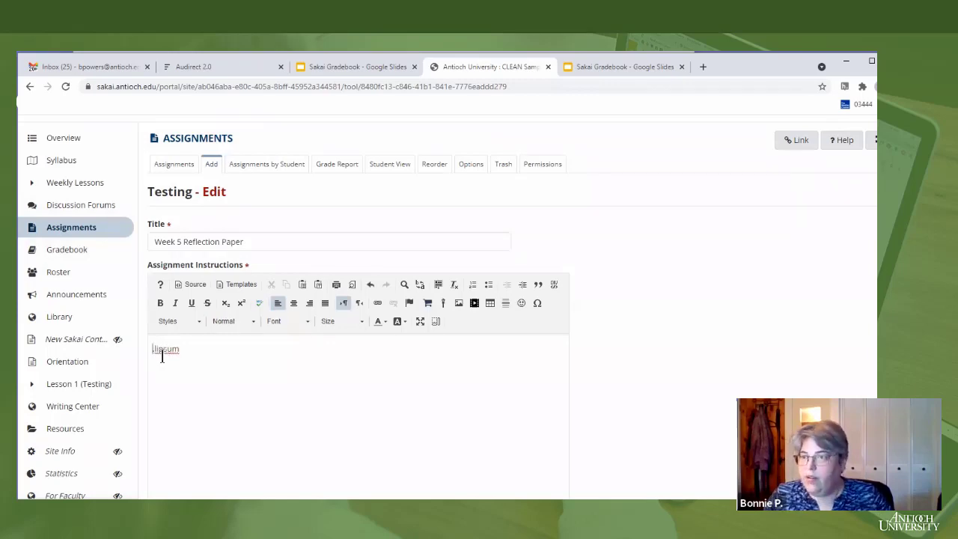
{"action": "key", "text": "ctrl+v"}
- Keep the assignment graded on the Points grade scale and set its max points to 10
{"action": "scroll", "coordinate": [190, 337], "scroll_direction": "down", "scroll_amount": 6}
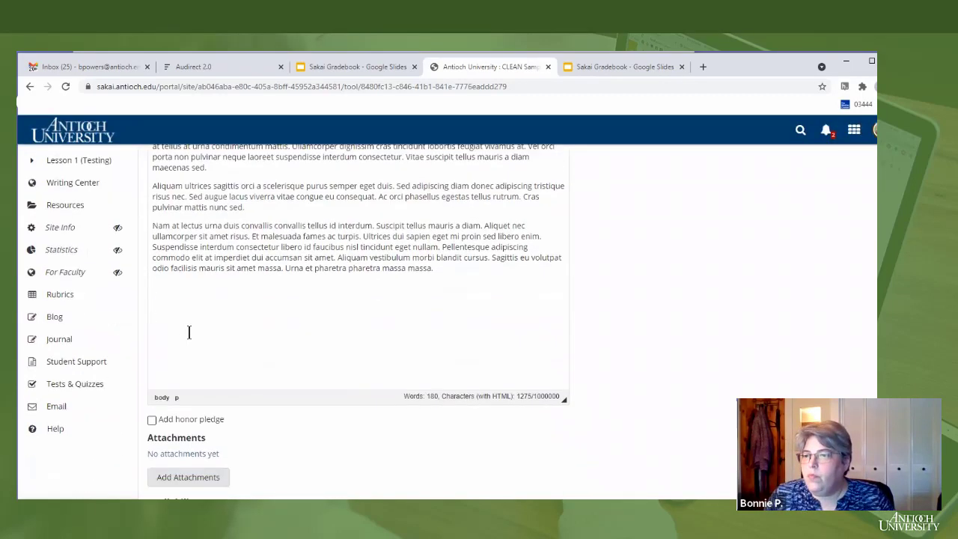
{"action": "scroll", "coordinate": [196, 329], "scroll_direction": "down", "scroll_amount": 1}
{"action": "scroll", "coordinate": [187, 292], "scroll_direction": "up", "scroll_amount": 1}
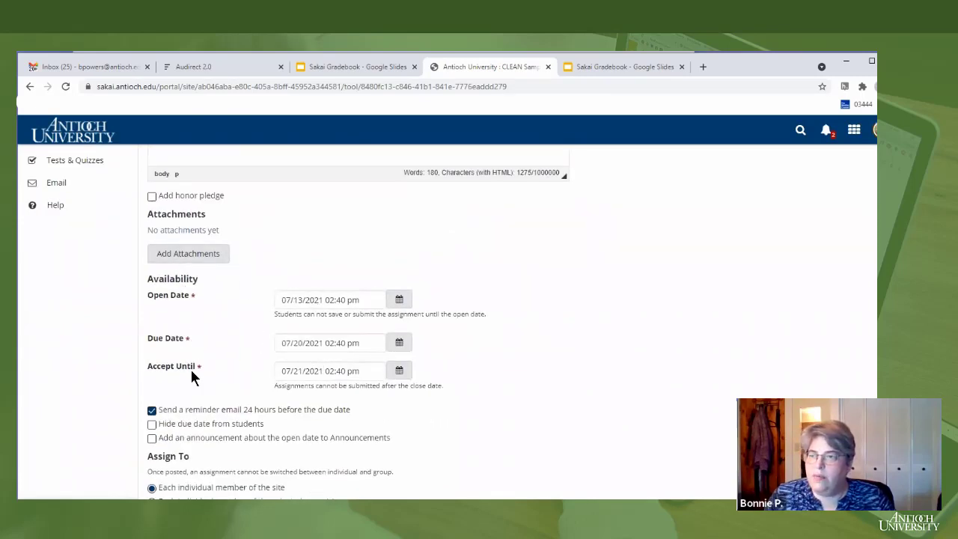
{"action": "scroll", "coordinate": [192, 369], "scroll_direction": "down", "scroll_amount": 3}
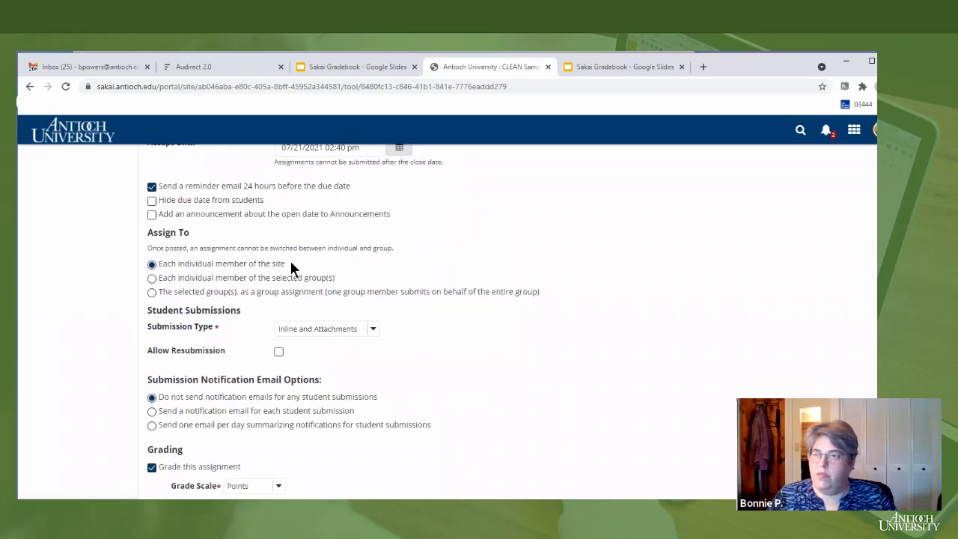
{"action": "scroll", "coordinate": [291, 268], "scroll_direction": "down", "scroll_amount": 3}
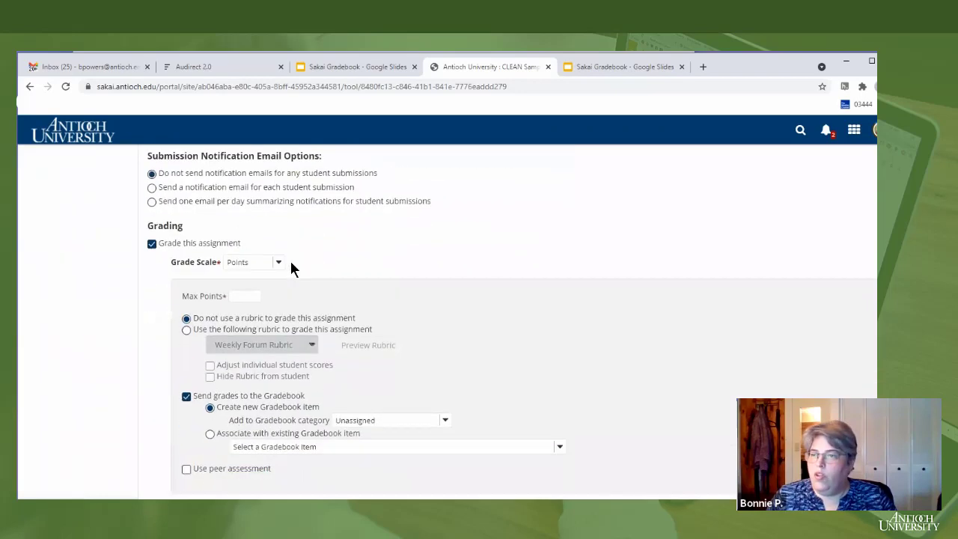
{"action": "left_click", "coordinate": [152, 244]}
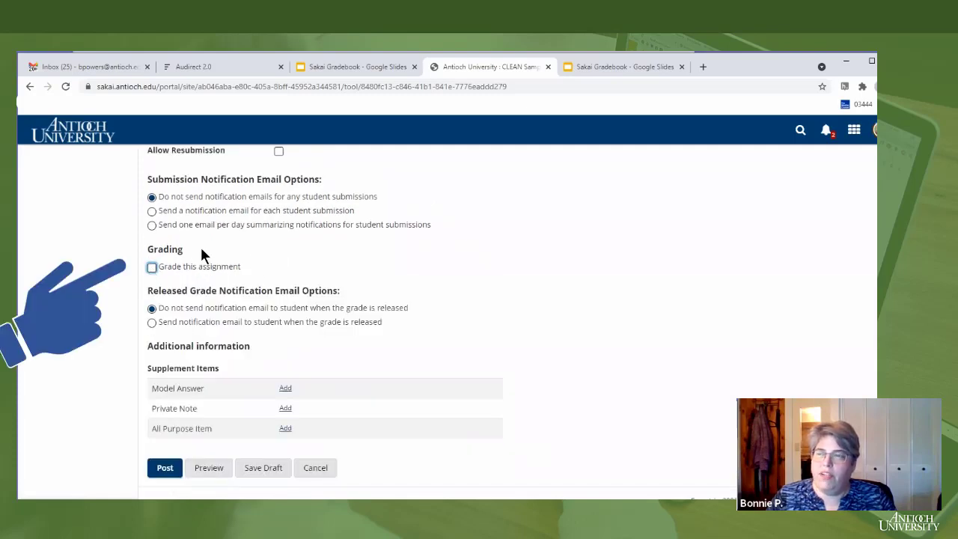
{"action": "left_click", "coordinate": [152, 267]}
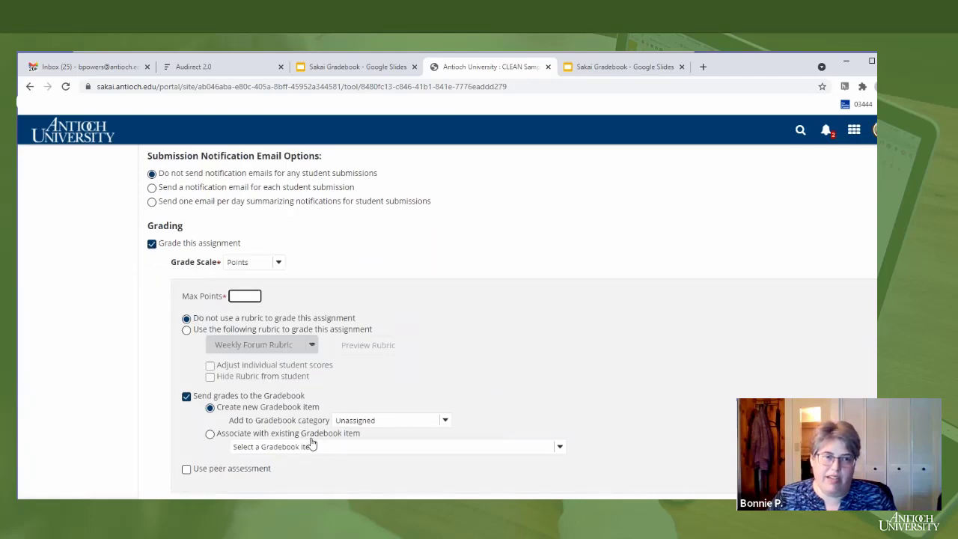
{"action": "left_click", "coordinate": [279, 263]}
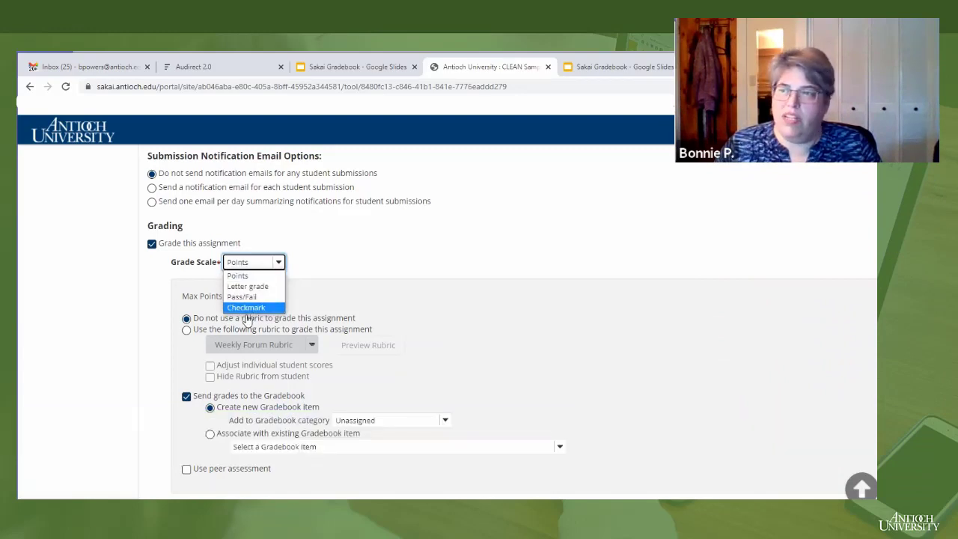
{"action": "left_click", "coordinate": [250, 277]}
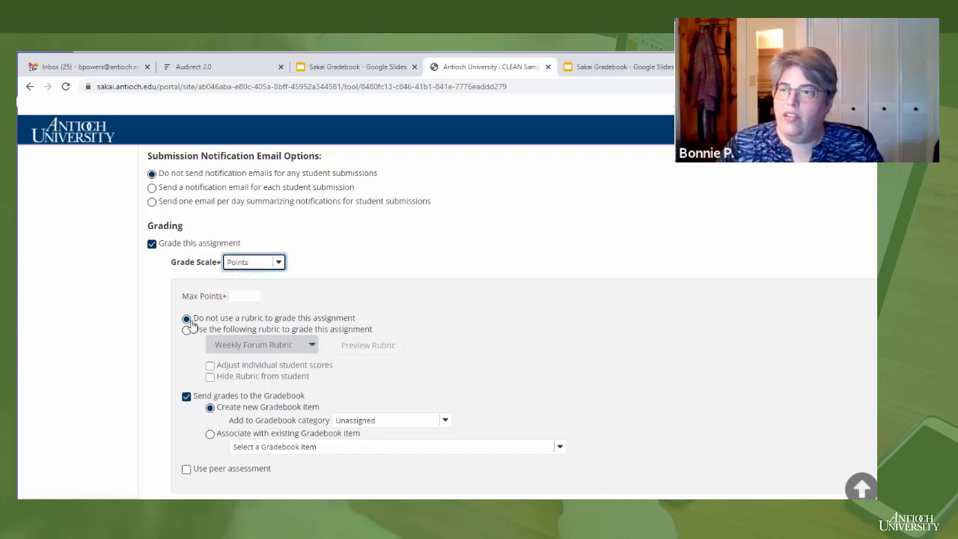
{"action": "left_click", "coordinate": [238, 297]}
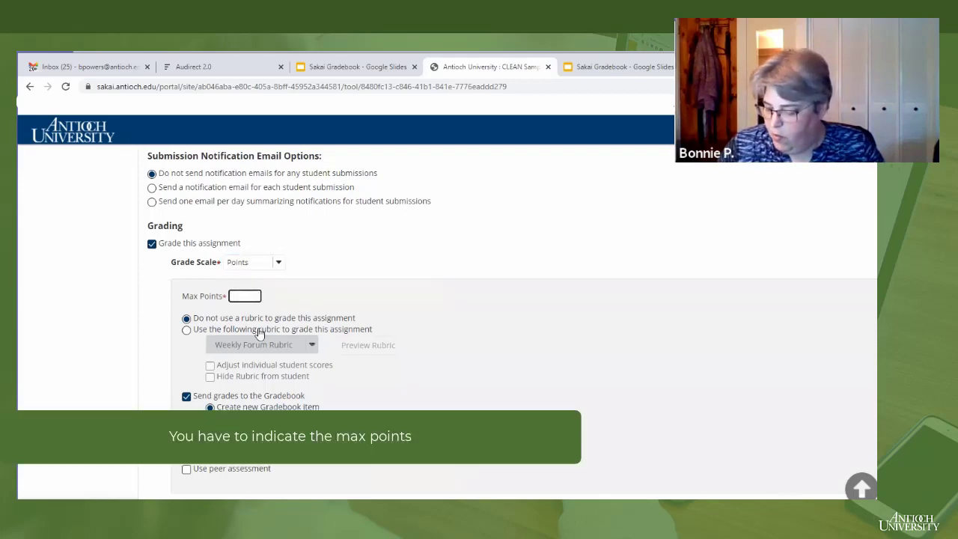
{"action": "type", "text": "10"}
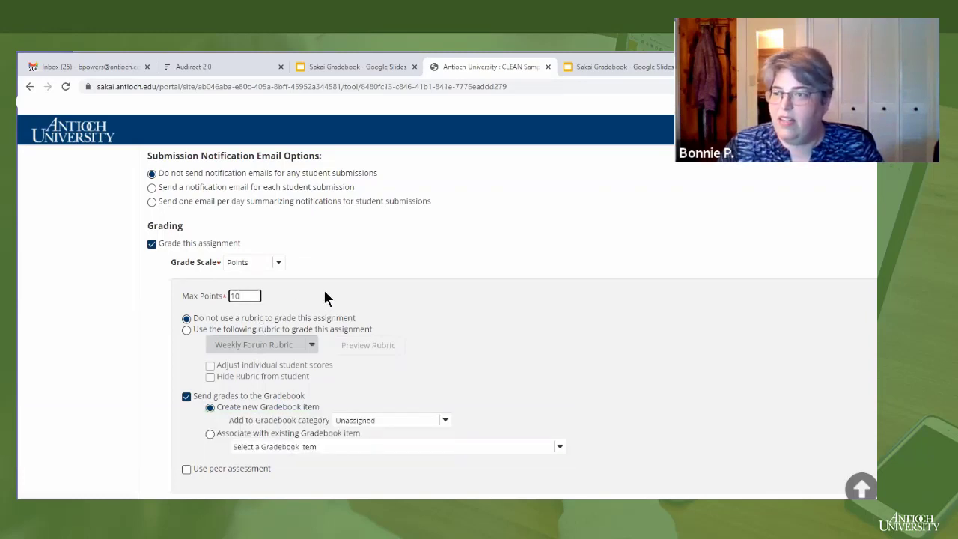
- Send the assignment's grades to the Gradebook as a new item in the Writing Assignments (Weekly) category
{"action": "scroll", "coordinate": [325, 292], "scroll_direction": "down", "scroll_amount": 3}
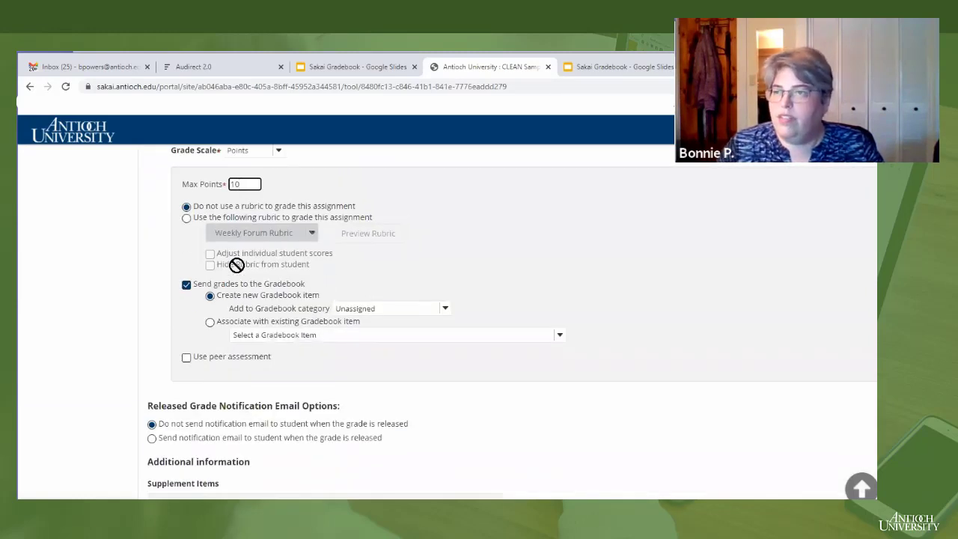
{"action": "left_click", "coordinate": [186, 285]}
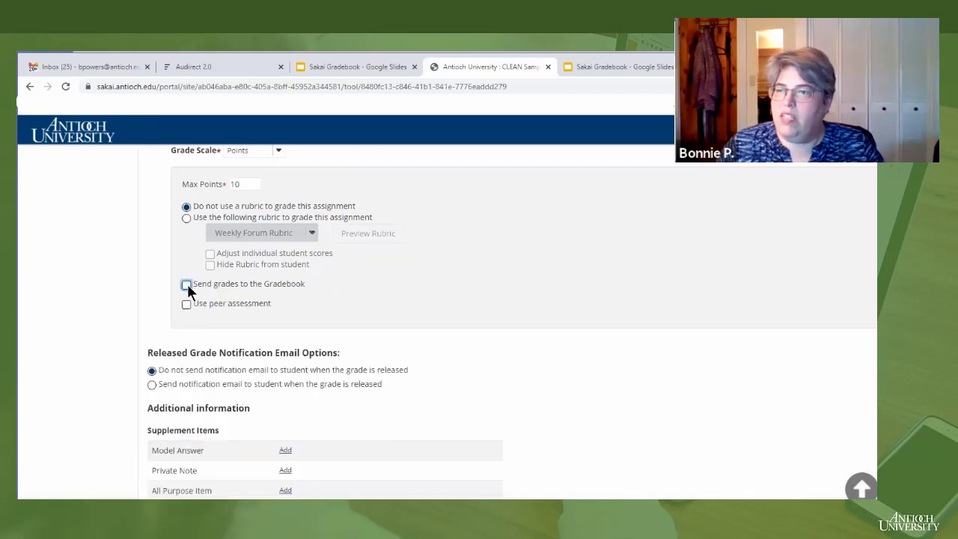
{"action": "left_click", "coordinate": [187, 284]}
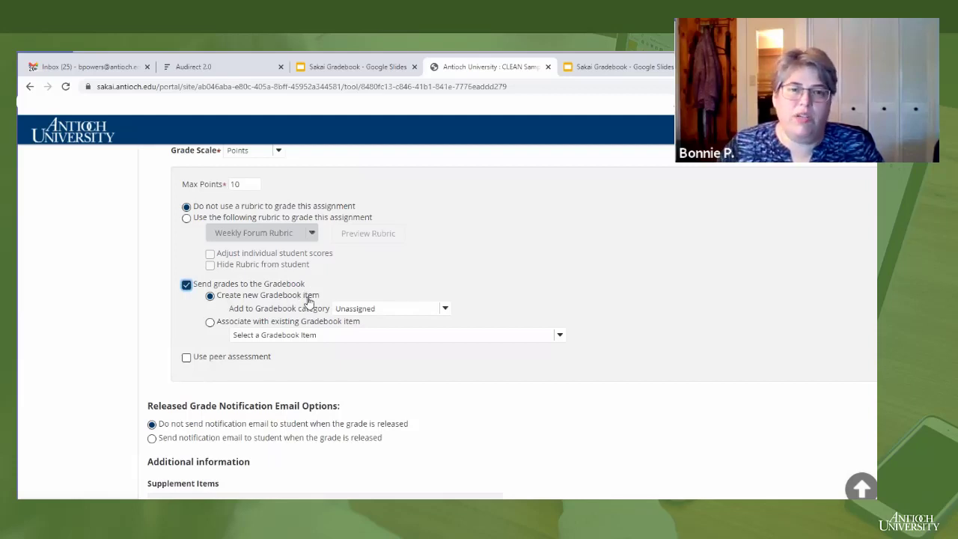
{"action": "left_click", "coordinate": [353, 307]}
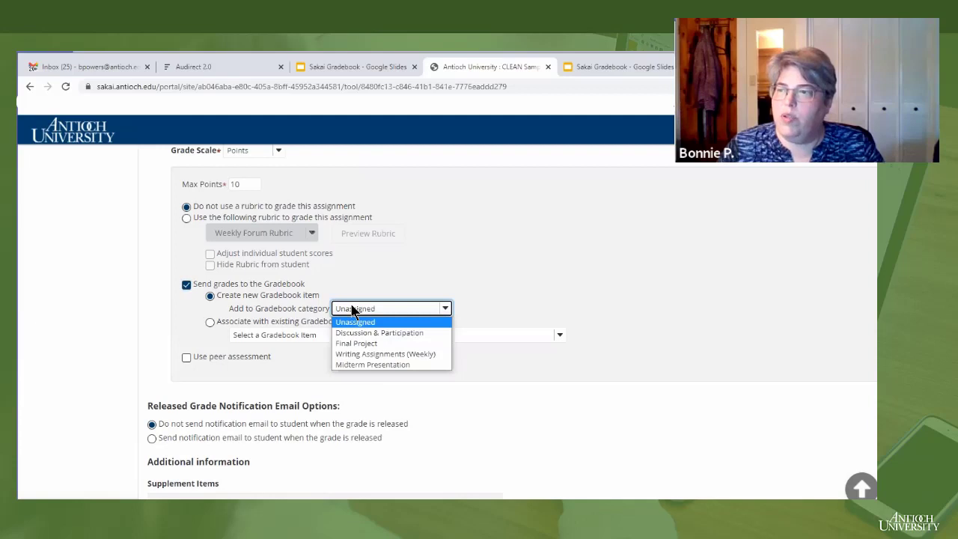
{"action": "left_click", "coordinate": [356, 352]}
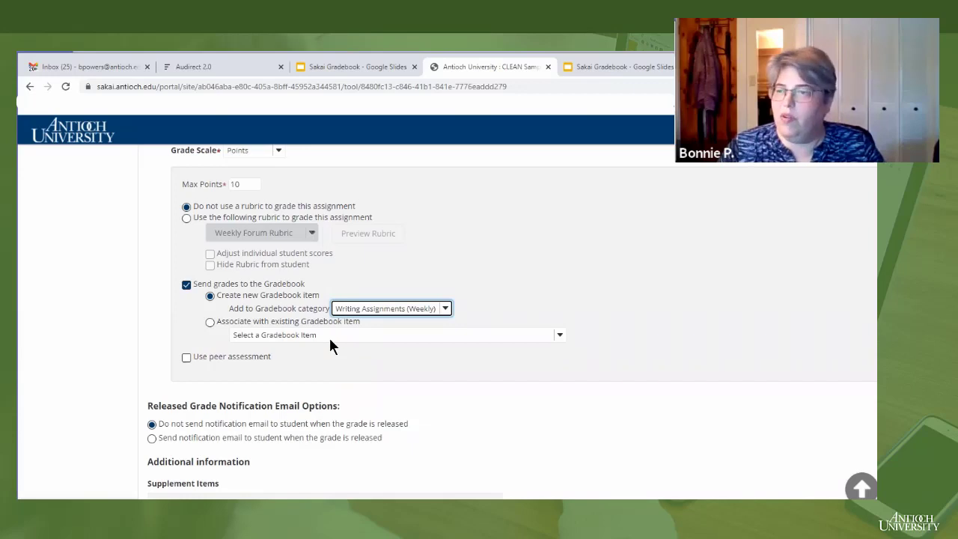
- Have a notification email sent to students when the grade is released, and post the assignment
{"action": "scroll", "coordinate": [336, 333], "scroll_direction": "down", "scroll_amount": 2}
{"action": "left_click_drag", "start_coordinate": [408, 330], "coordinate": [149, 325]}
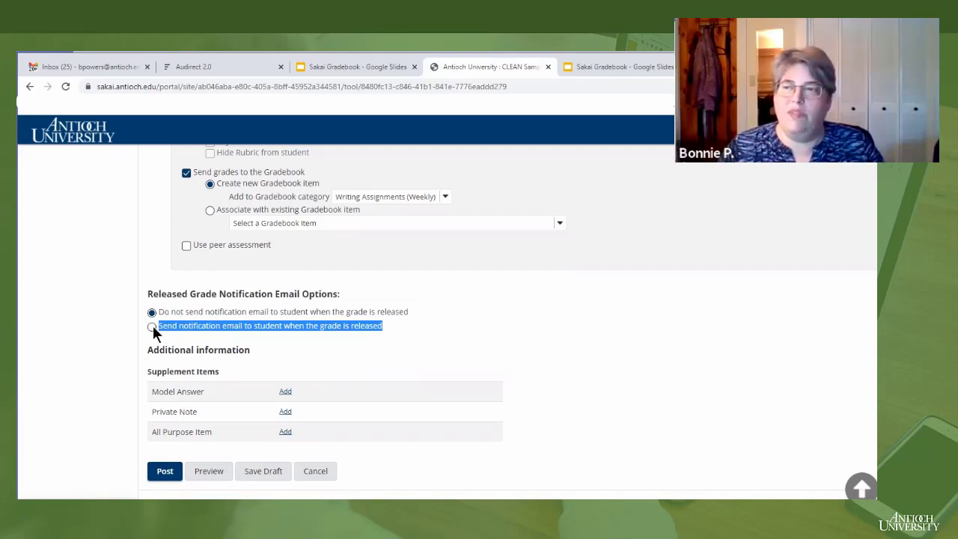
{"action": "left_click", "coordinate": [153, 328]}
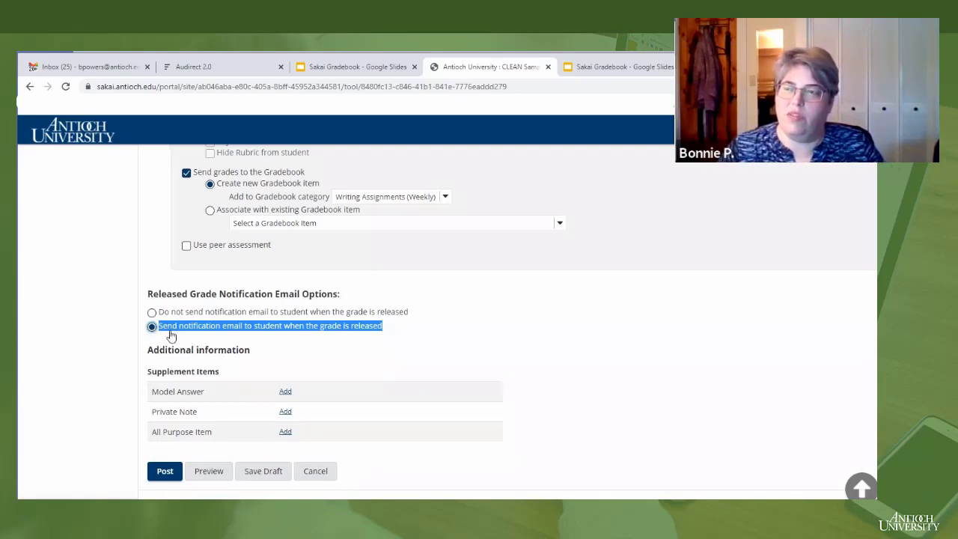
{"action": "left_click", "coordinate": [163, 473]}
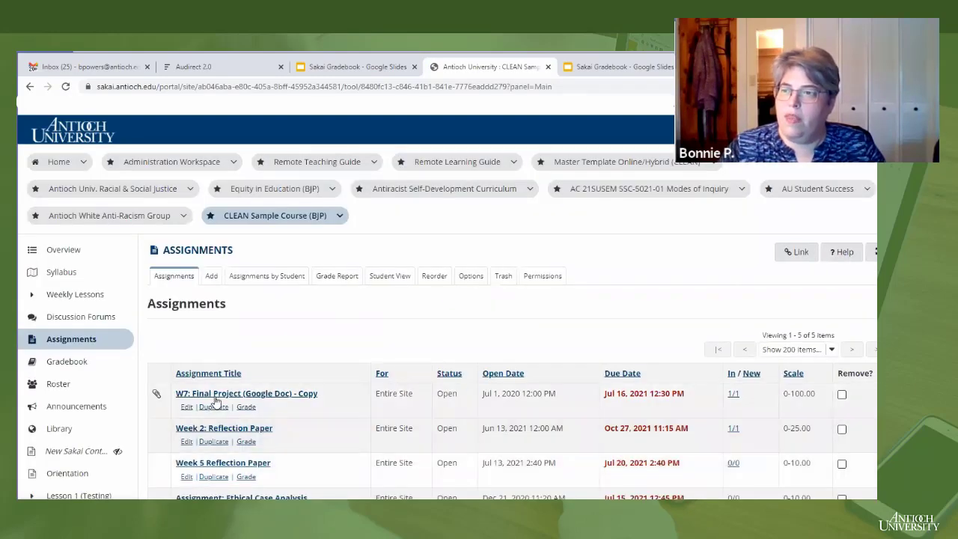
- Check the assignment list and the Week 5 Reflection Paper column in the Gradebook
{"action": "scroll", "coordinate": [209, 375], "scroll_direction": "down", "scroll_amount": 3}
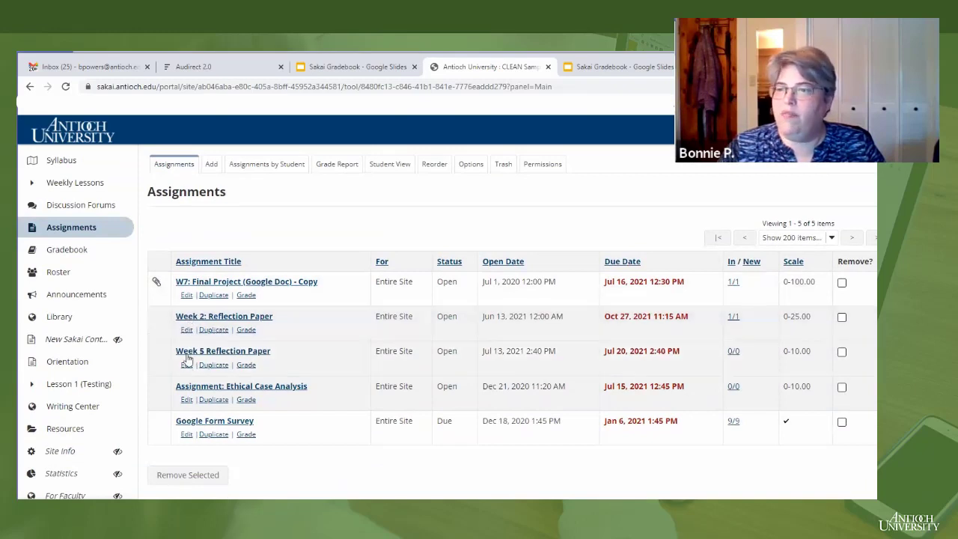
{"action": "left_click", "coordinate": [56, 251]}
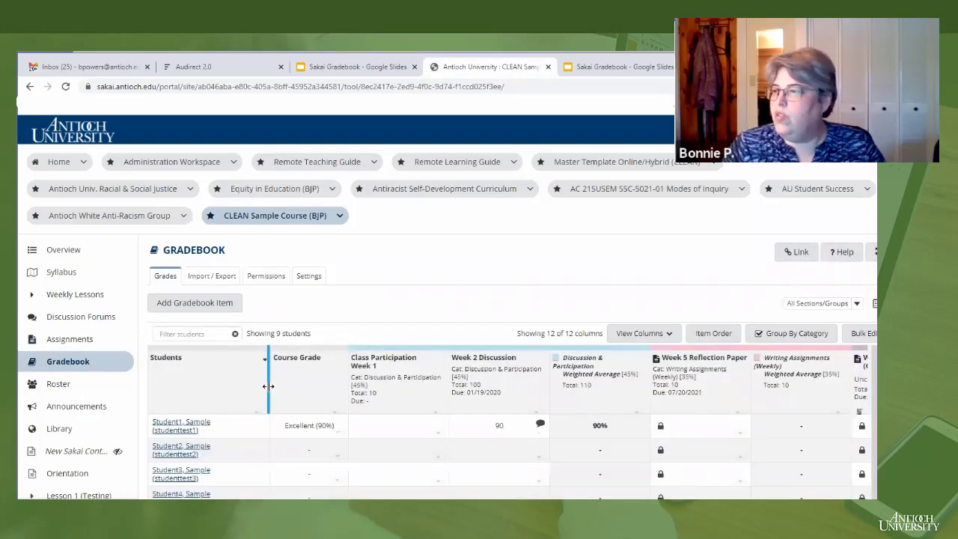
{"action": "scroll", "coordinate": [268, 386], "scroll_direction": "down", "scroll_amount": 3}
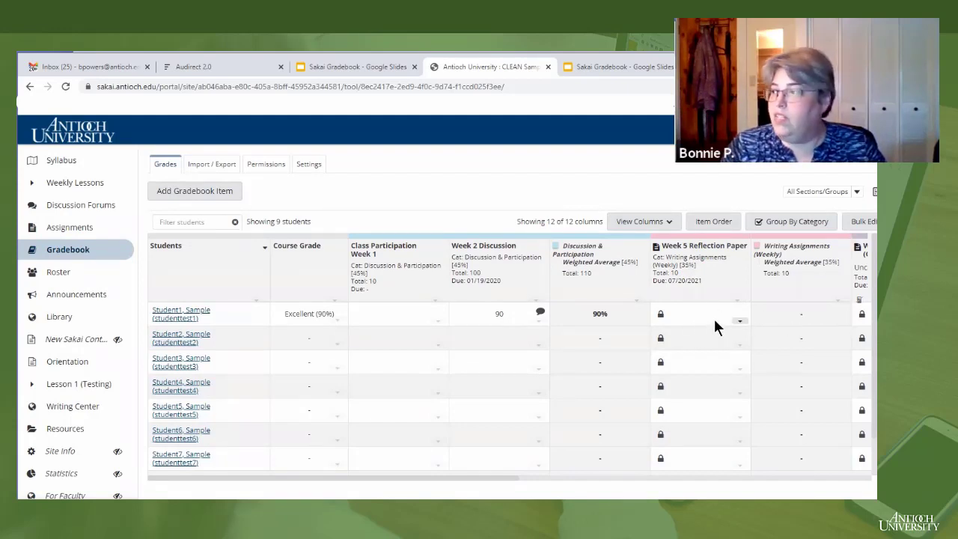
- Assign the uncategorized Week 2: Reflection Paper gradebook item to the Writing Assignments (Weekly) category and save the change
{"action": "left_click_drag", "start_coordinate": [464, 477], "coordinate": [855, 477]}
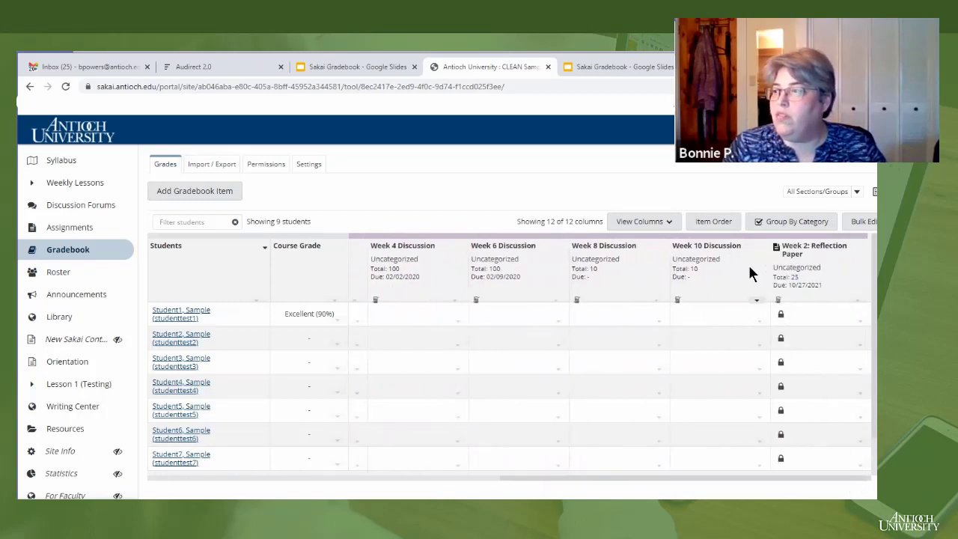
{"action": "left_click", "coordinate": [858, 302]}
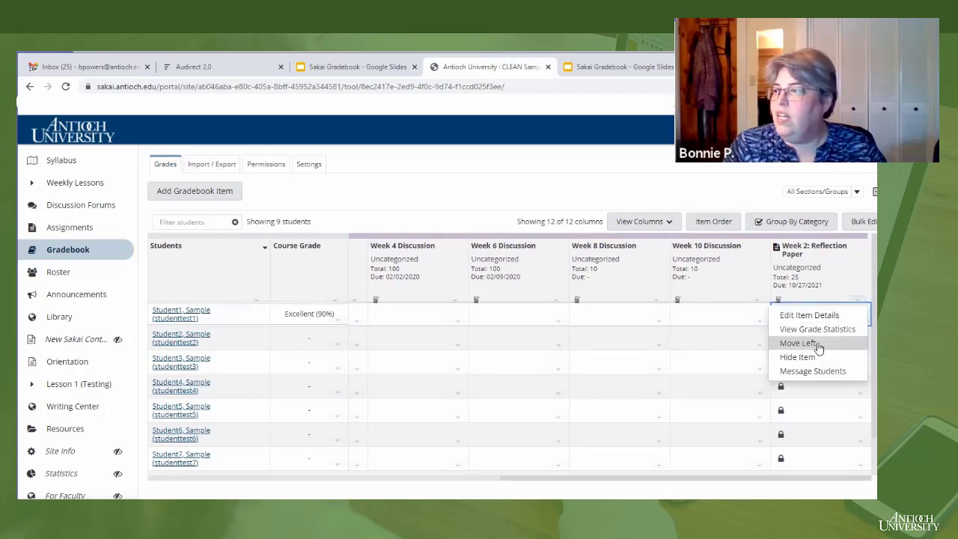
{"action": "left_click", "coordinate": [797, 314]}
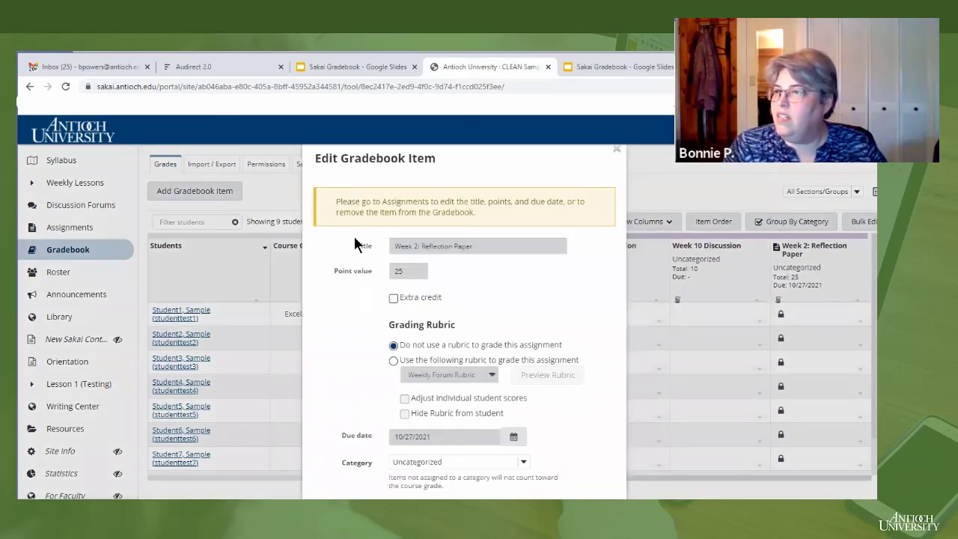
{"action": "left_click", "coordinate": [430, 464]}
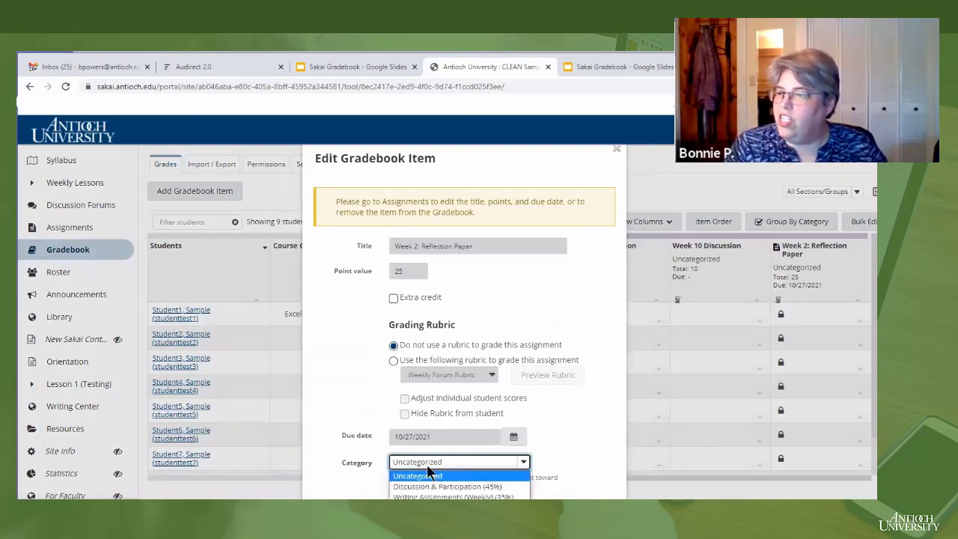
{"action": "left_click", "coordinate": [453, 496]}
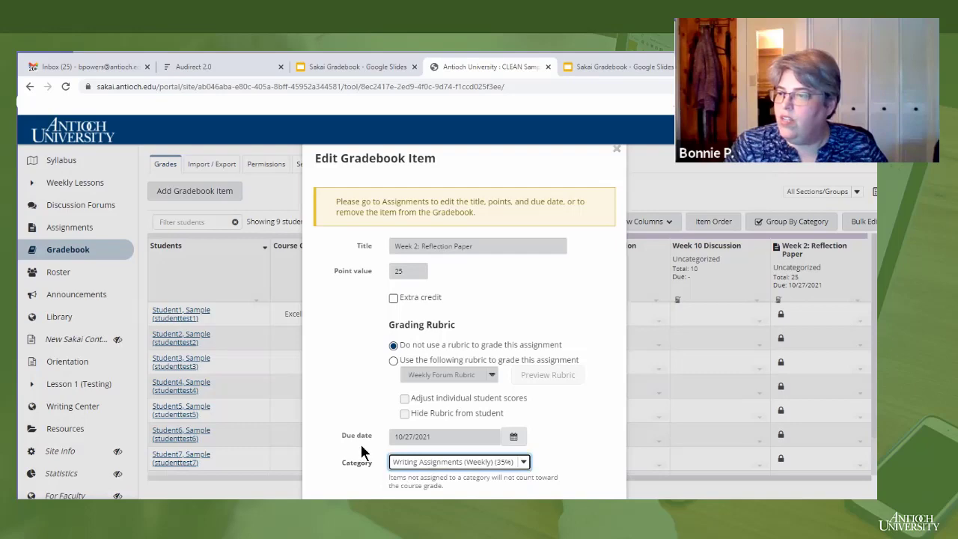
{"action": "scroll", "coordinate": [429, 449], "scroll_direction": "down", "scroll_amount": 3}
{"action": "left_click", "coordinate": [430, 457]}
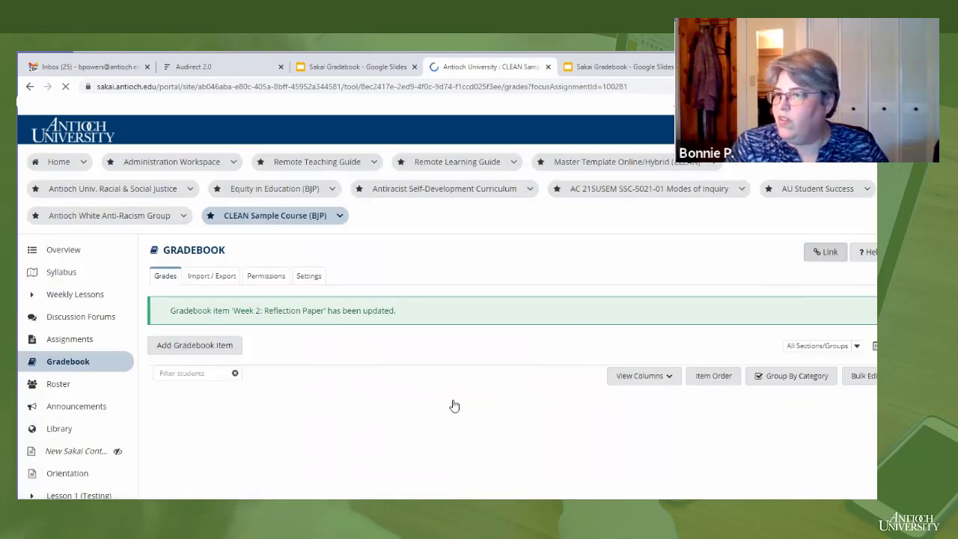
- Assign the uncategorized W7: Final Project (Google Doc) - Copy gradebook item to the Final Project (10%) category and save the change
{"action": "scroll", "coordinate": [594, 367], "scroll_direction": "down", "scroll_amount": 3}
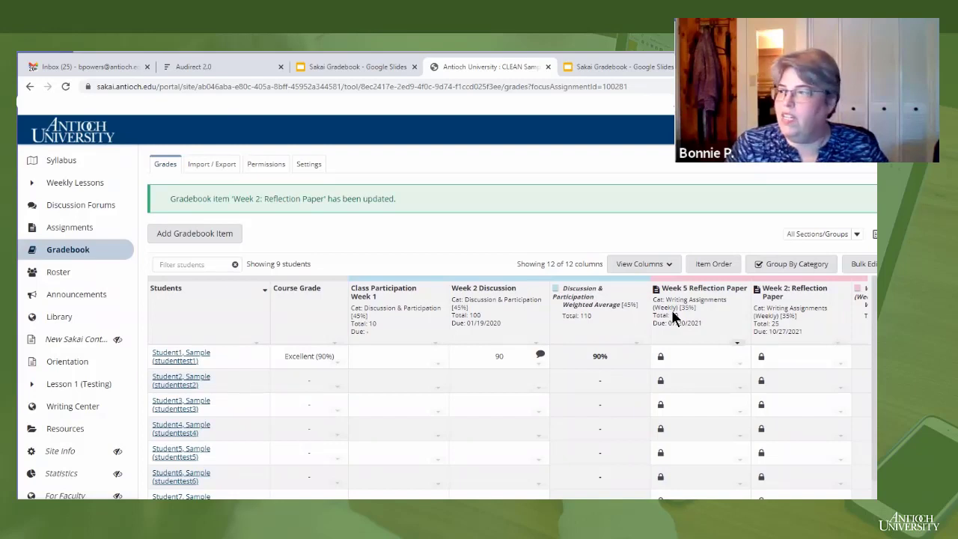
{"action": "scroll", "coordinate": [678, 322], "scroll_direction": "down", "scroll_amount": 1}
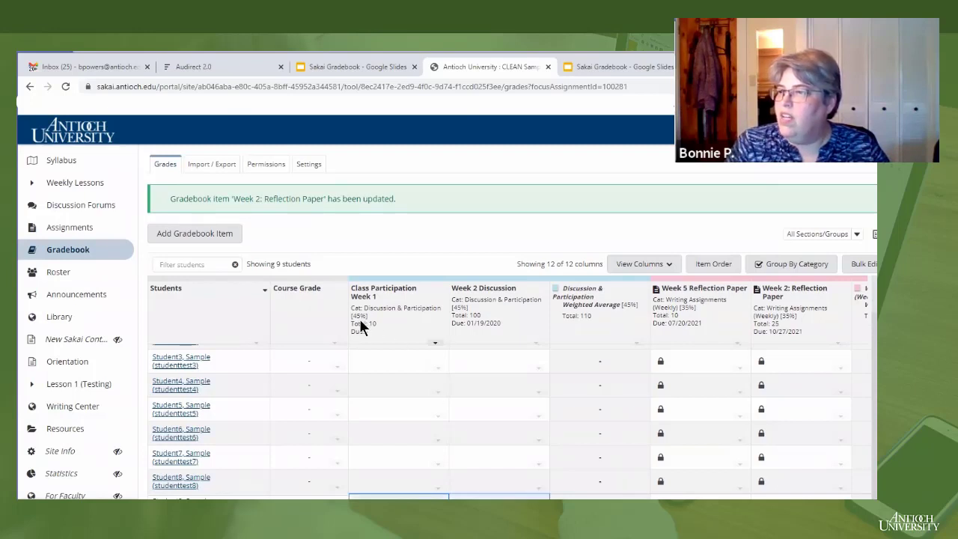
{"action": "scroll", "coordinate": [608, 388], "scroll_direction": "right", "scroll_amount": 5}
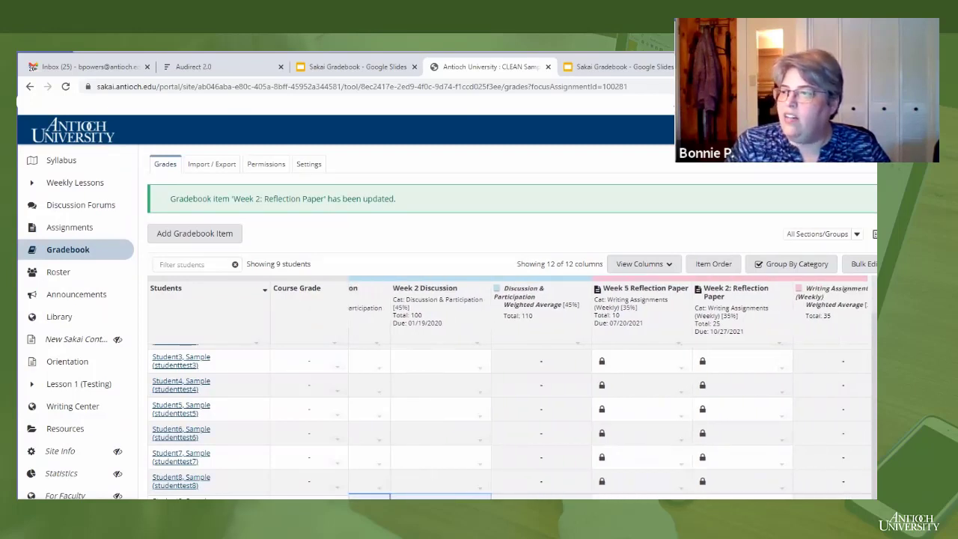
{"action": "scroll", "coordinate": [607, 387], "scroll_direction": "right", "scroll_amount": 4}
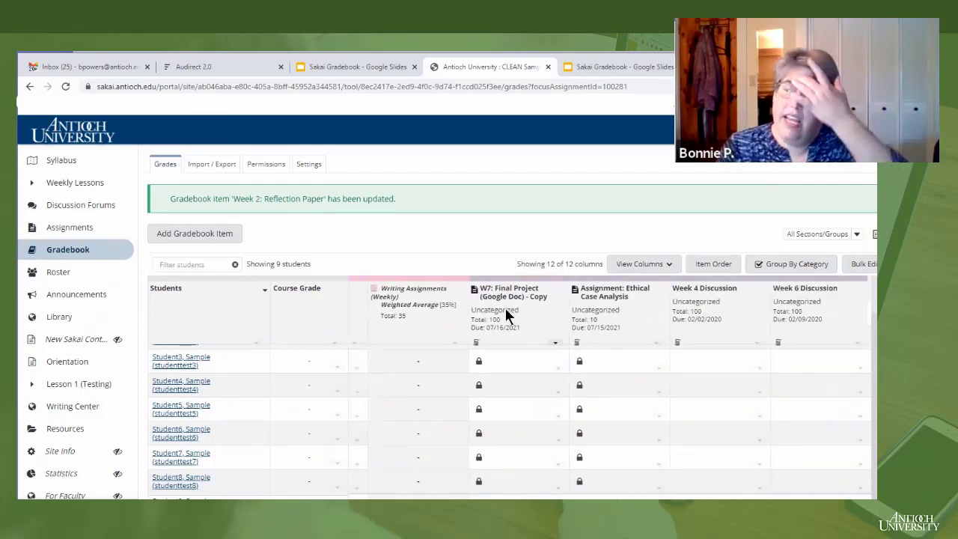
{"action": "left_click", "coordinate": [554, 342]}
{"action": "left_click", "coordinate": [524, 359]}
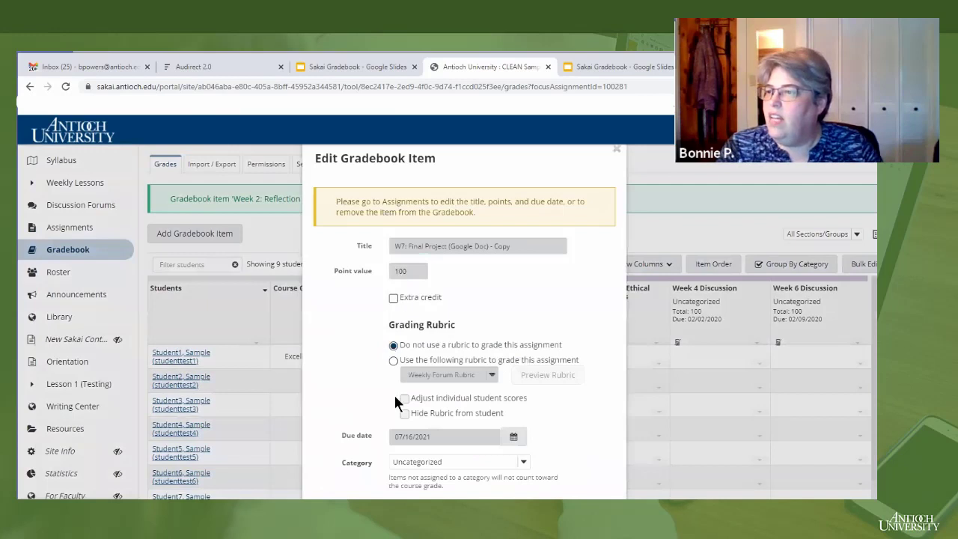
{"action": "left_click", "coordinate": [417, 459]}
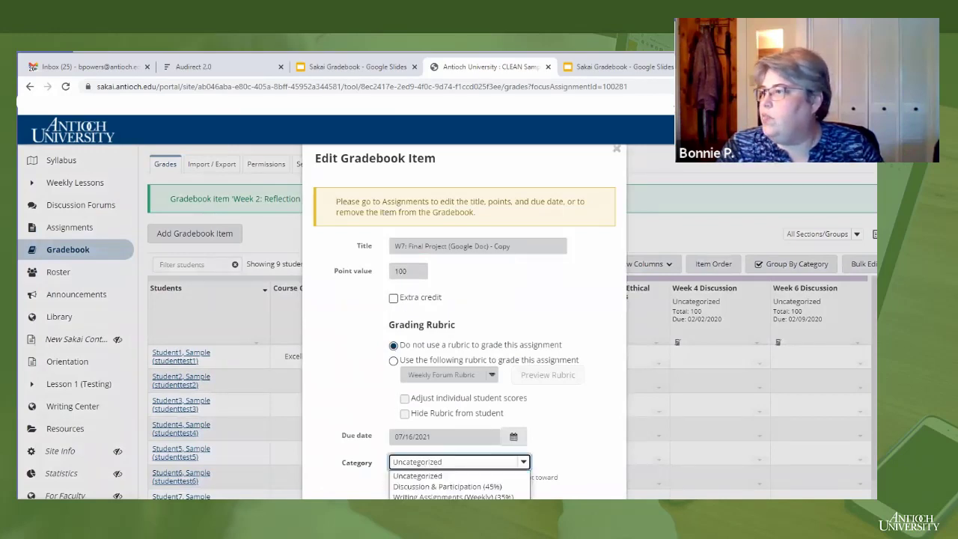
{"action": "left_click", "coordinate": [438, 518]}
{"action": "scroll", "coordinate": [434, 472], "scroll_direction": "down", "scroll_amount": 2}
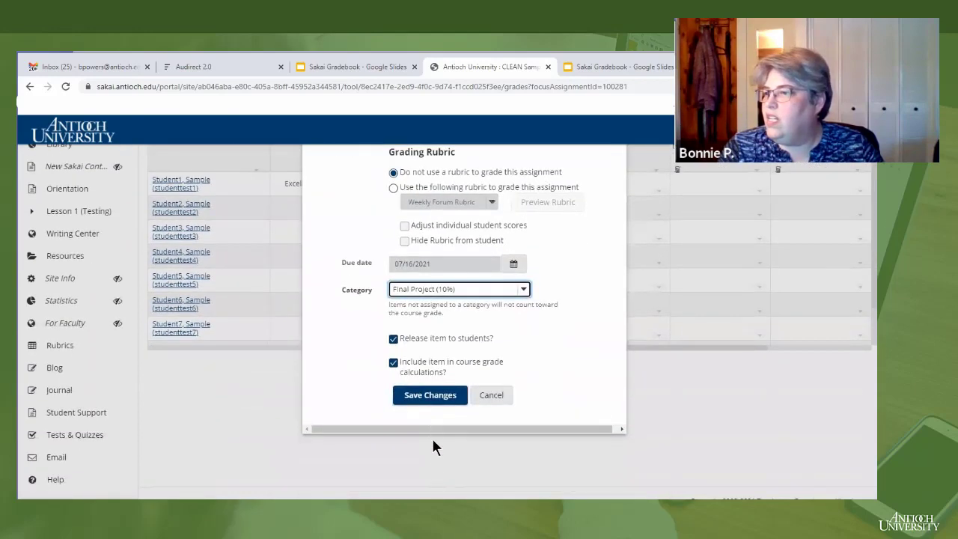
{"action": "left_click", "coordinate": [413, 395]}
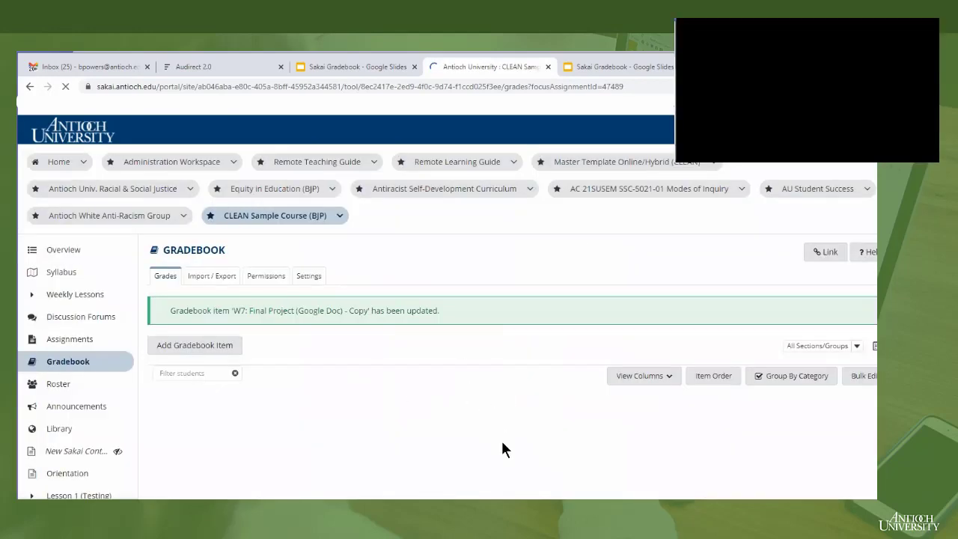
- Assign the uncategorized Assignment: Ethical Case Analysis gradebook item to the Midterm Presentation (10%) category and save the change
{"action": "scroll", "coordinate": [496, 440], "scroll_direction": "down", "scroll_amount": 1}
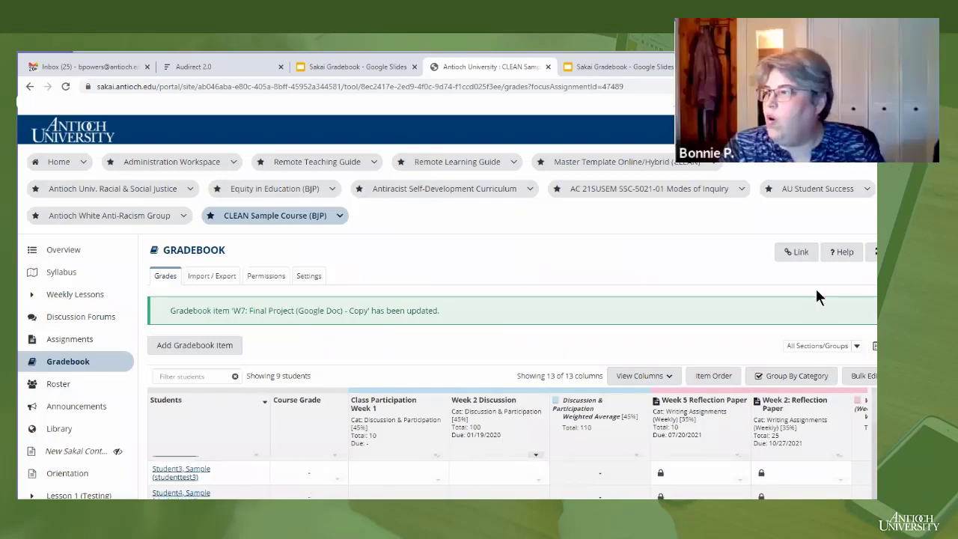
{"action": "scroll", "coordinate": [473, 440], "scroll_direction": "down", "scroll_amount": 3}
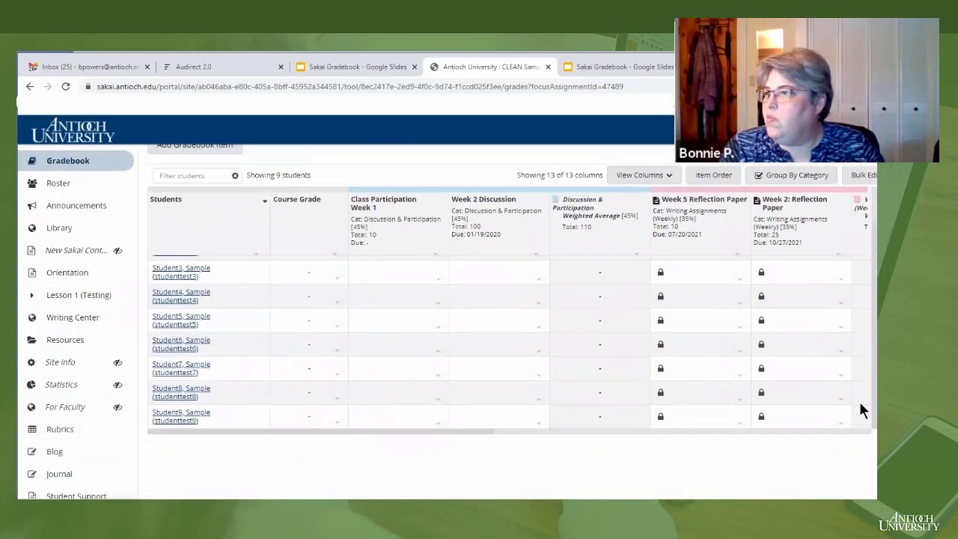
{"action": "left_click_drag", "start_coordinate": [473, 434], "coordinate": [787, 421]}
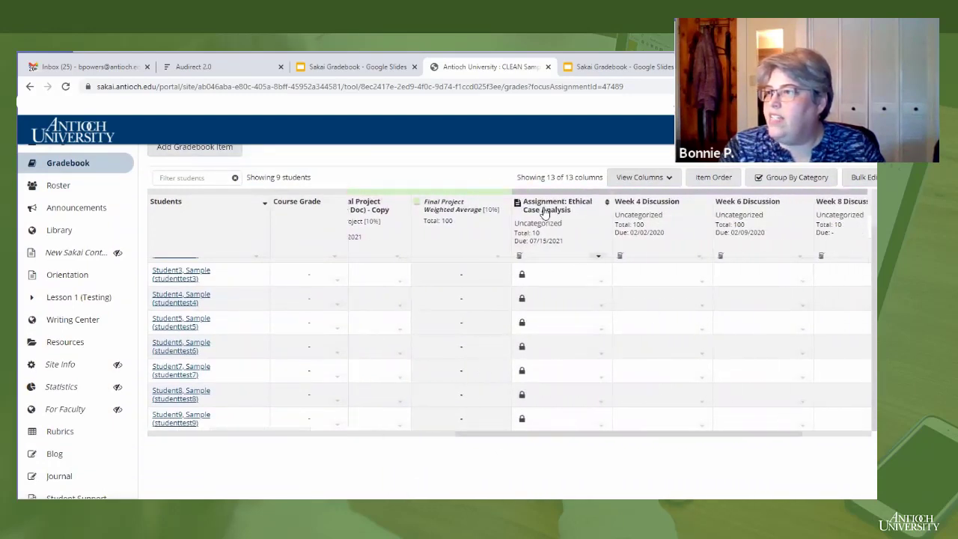
{"action": "left_click", "coordinate": [599, 255]}
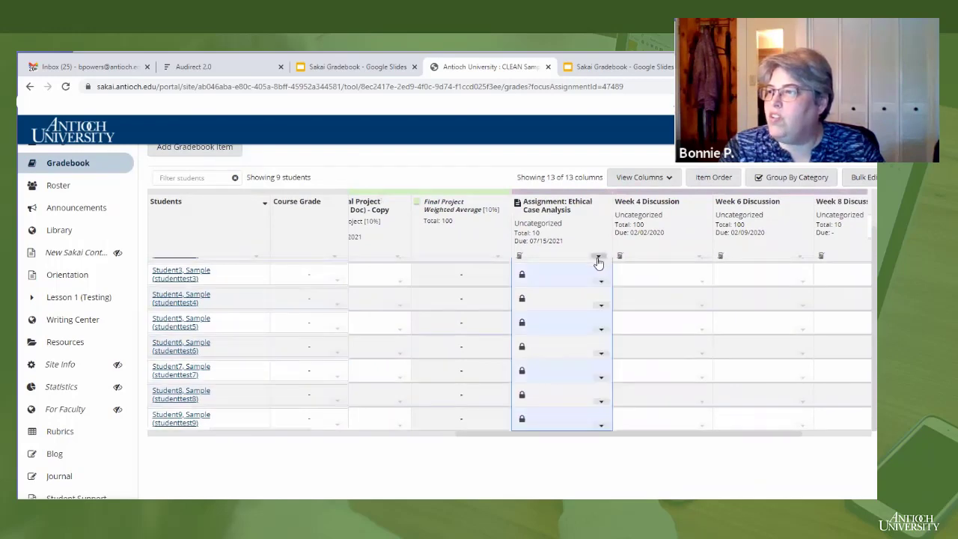
{"action": "left_click", "coordinate": [560, 273]}
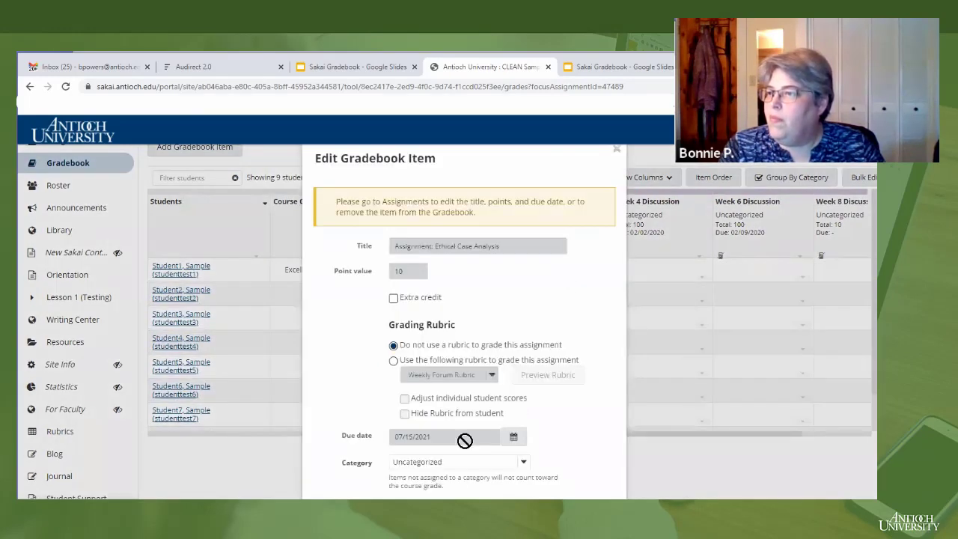
{"action": "left_click", "coordinate": [445, 464]}
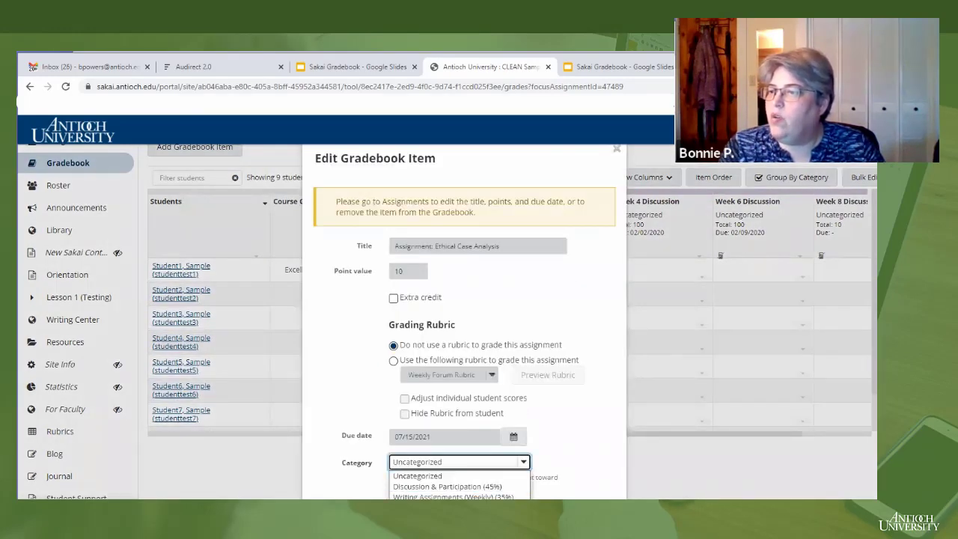
{"action": "left_click", "coordinate": [446, 507]}
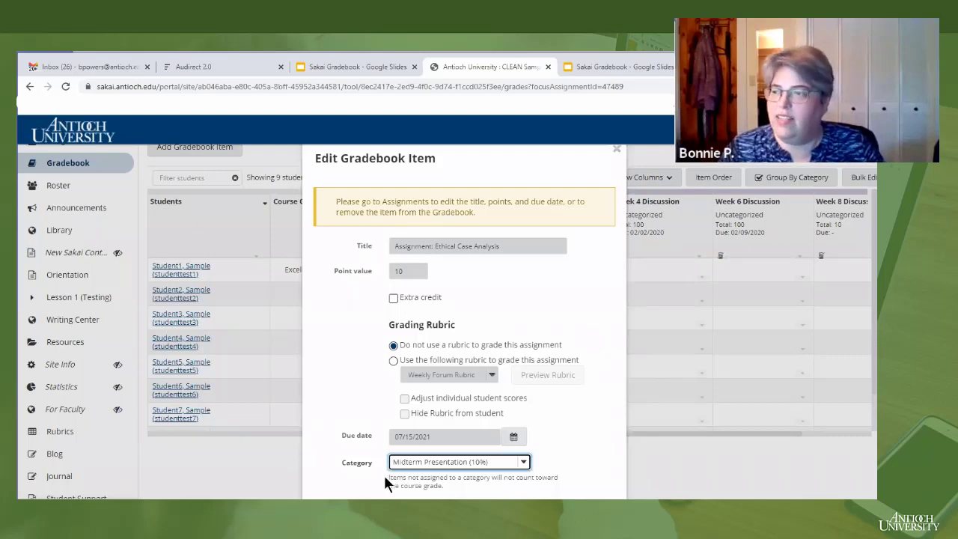
{"action": "scroll", "coordinate": [382, 486], "scroll_direction": "down", "scroll_amount": 2}
{"action": "left_click", "coordinate": [409, 486]}
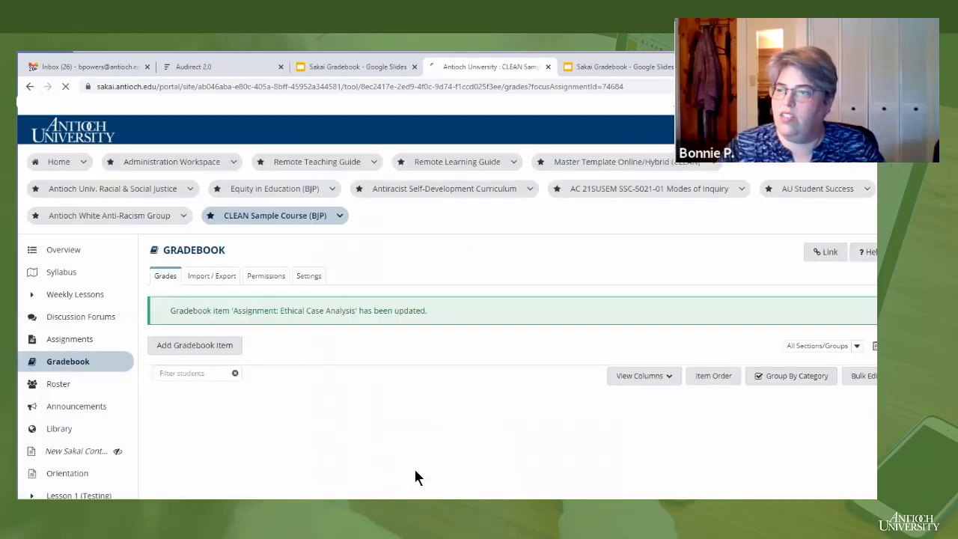
- Review the Gradebook's Categories & Weighting settings, checking each category's percentage and number of gradebook items
{"action": "scroll", "coordinate": [391, 436], "scroll_direction": "down", "scroll_amount": 2}
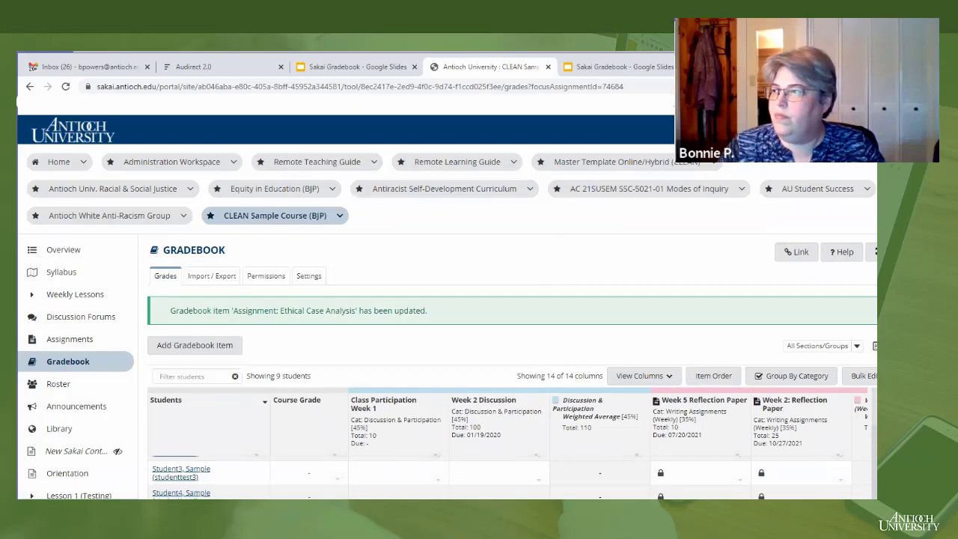
{"action": "scroll", "coordinate": [656, 247], "scroll_direction": "down", "scroll_amount": 3}
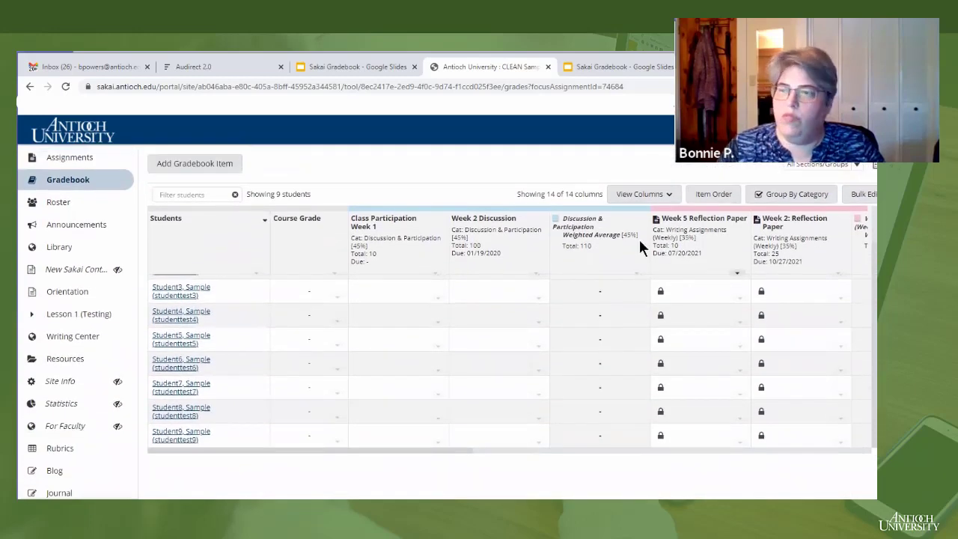
{"action": "scroll", "coordinate": [205, 234], "scroll_direction": "up", "scroll_amount": 2}
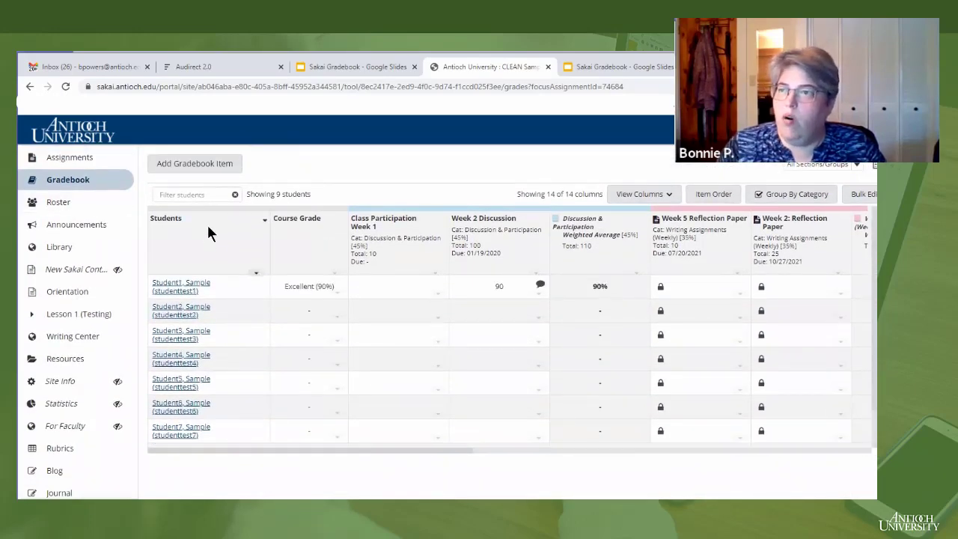
{"action": "scroll", "coordinate": [300, 158], "scroll_direction": "up", "scroll_amount": 3}
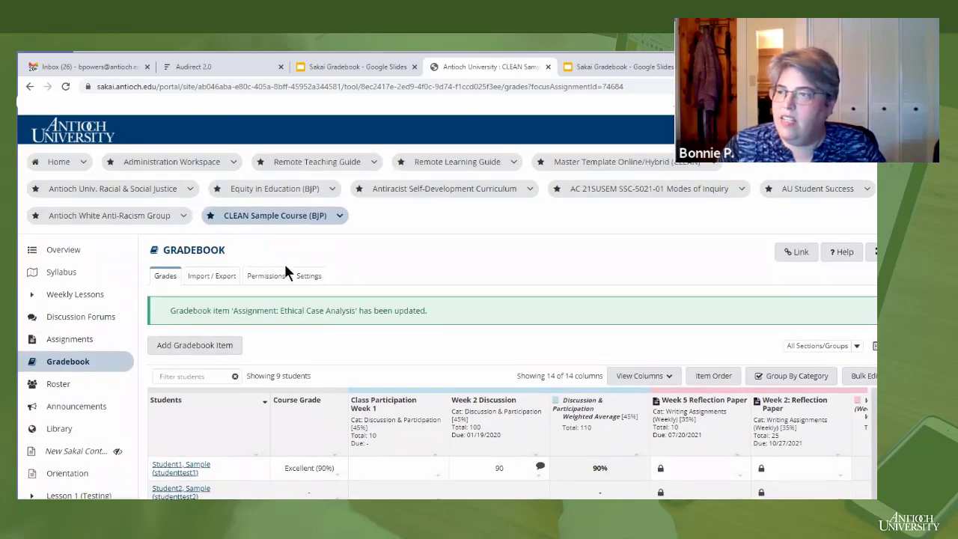
{"action": "left_click", "coordinate": [309, 275]}
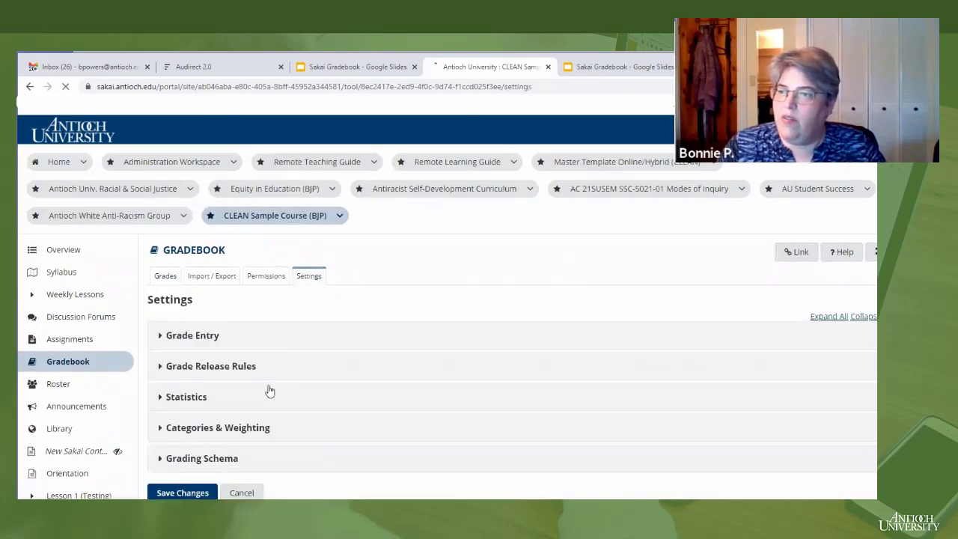
{"action": "left_click", "coordinate": [257, 428]}
{"action": "scroll", "coordinate": [239, 404], "scroll_direction": "down", "scroll_amount": 5}
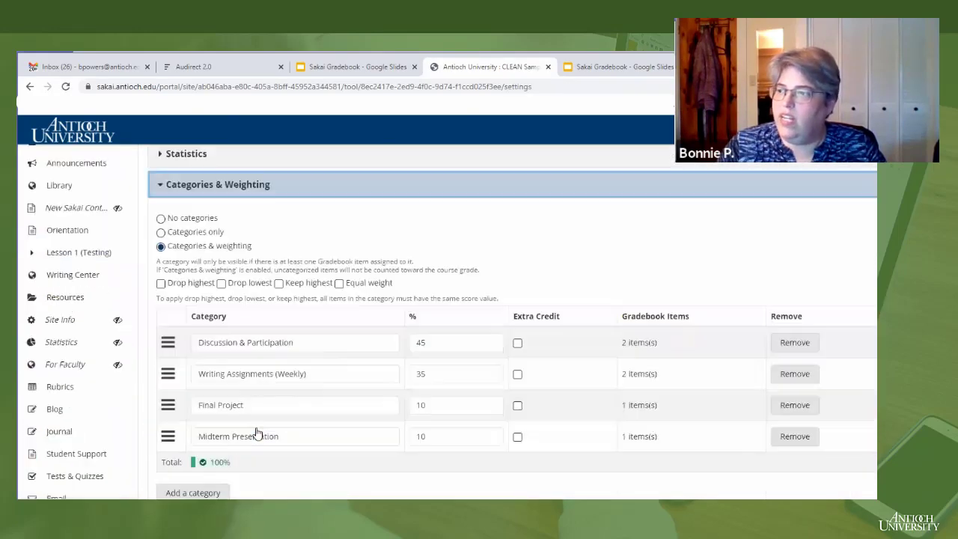
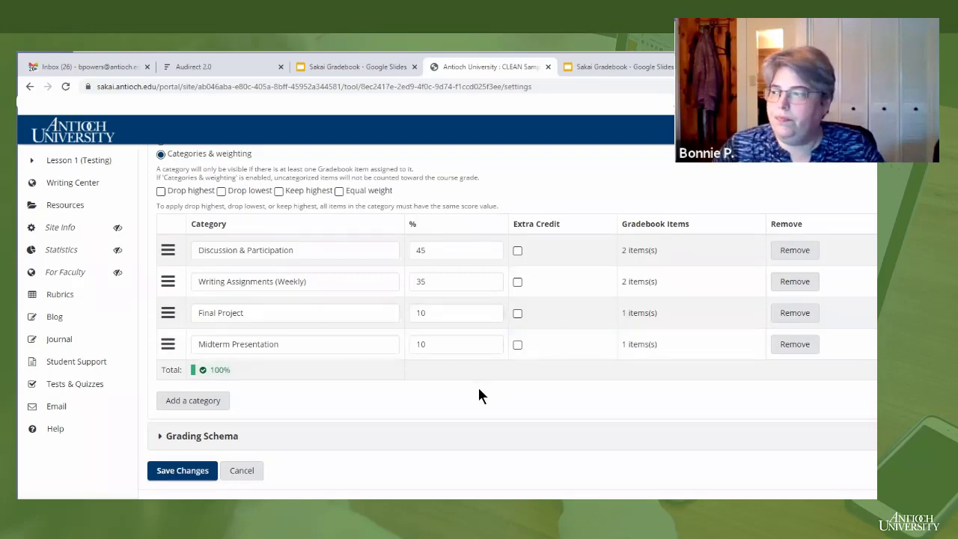
{"action": "scroll", "coordinate": [419, 447], "scroll_direction": "up", "scroll_amount": 2}
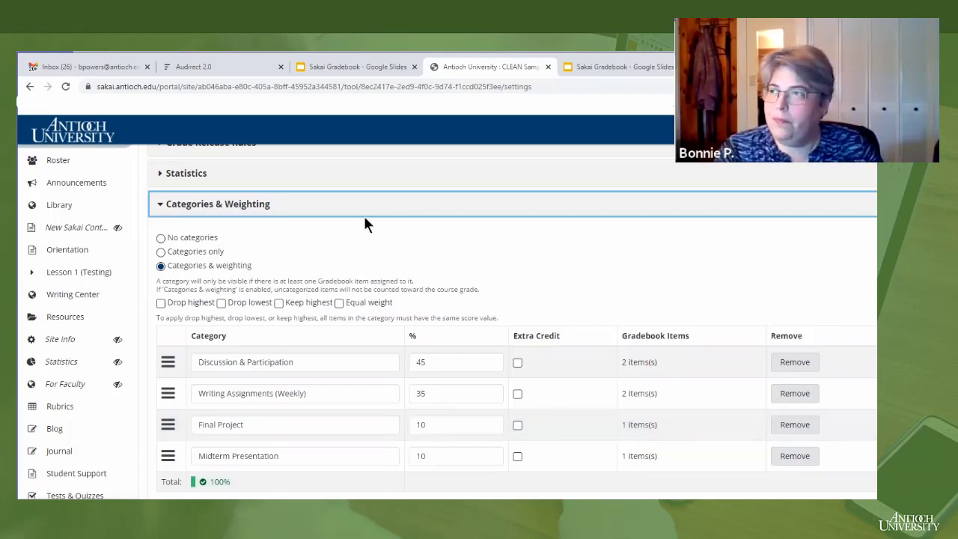
- Open the settings of the published Week 1 Quiz in the course's Tests & Quizzes tool
{"action": "left_click", "coordinate": [313, 67]}
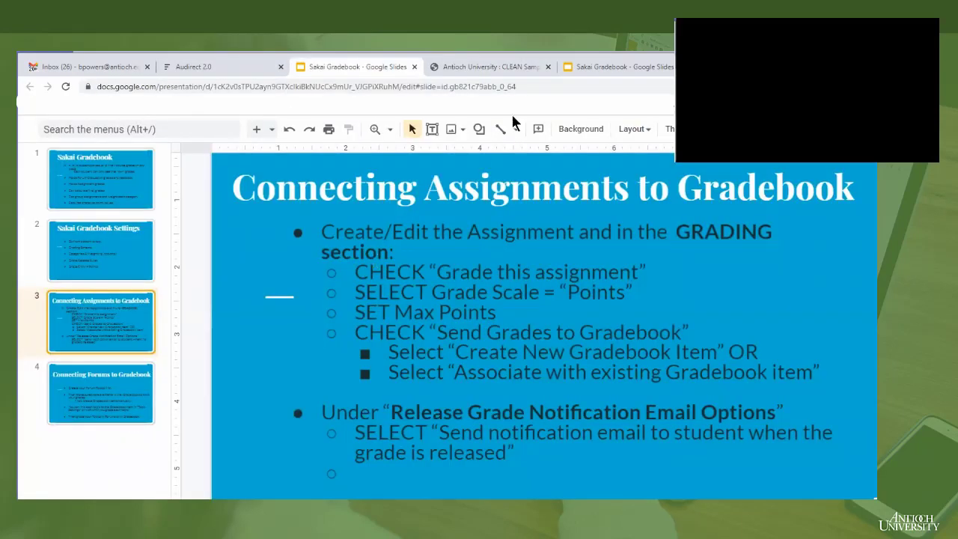
{"action": "left_click", "coordinate": [582, 67]}
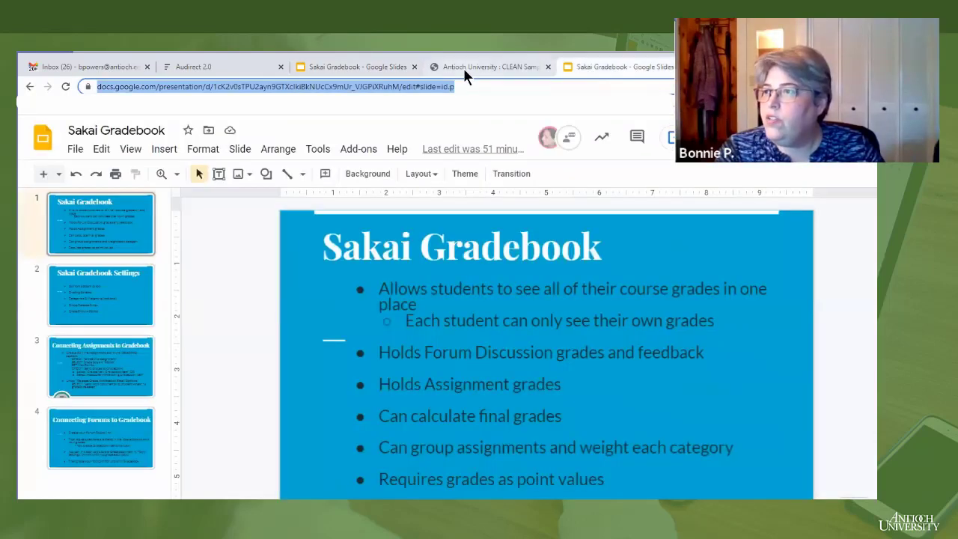
{"action": "left_click", "coordinate": [462, 66]}
{"action": "scroll", "coordinate": [80, 389], "scroll_direction": "down", "scroll_amount": 2}
{"action": "left_click", "coordinate": [81, 383]}
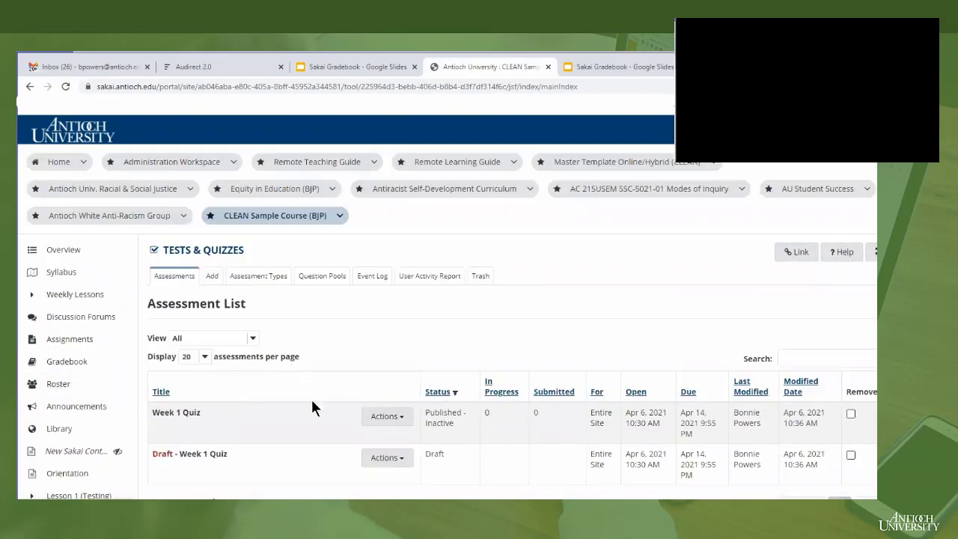
{"action": "scroll", "coordinate": [231, 360], "scroll_direction": "down", "scroll_amount": 3}
{"action": "scroll", "coordinate": [187, 314], "scroll_direction": "up", "scroll_amount": 2}
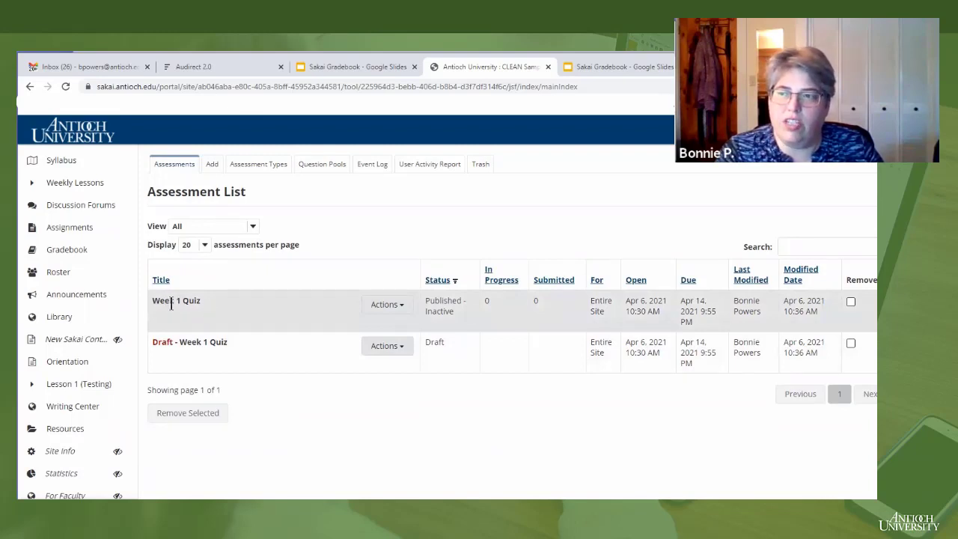
{"action": "left_click", "coordinate": [380, 304]}
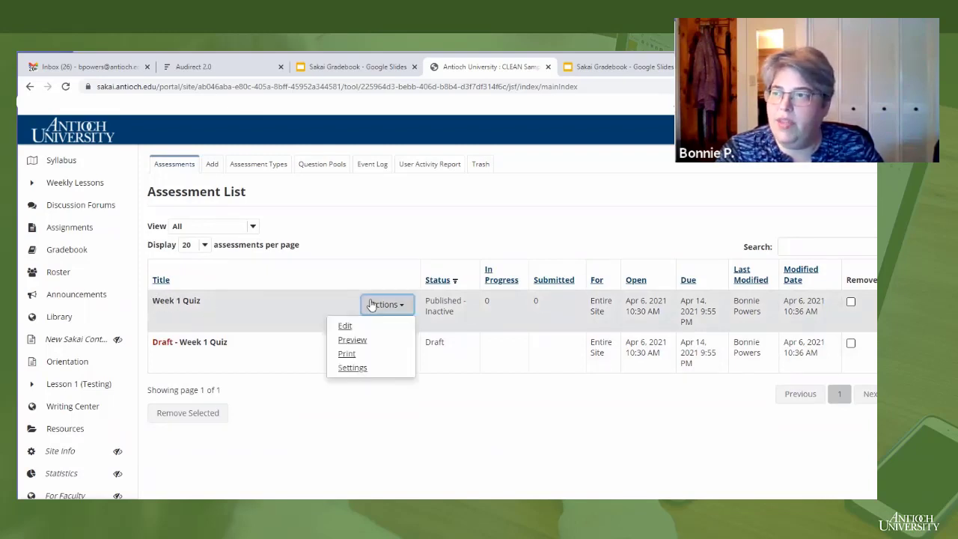
{"action": "left_click", "coordinate": [363, 370]}
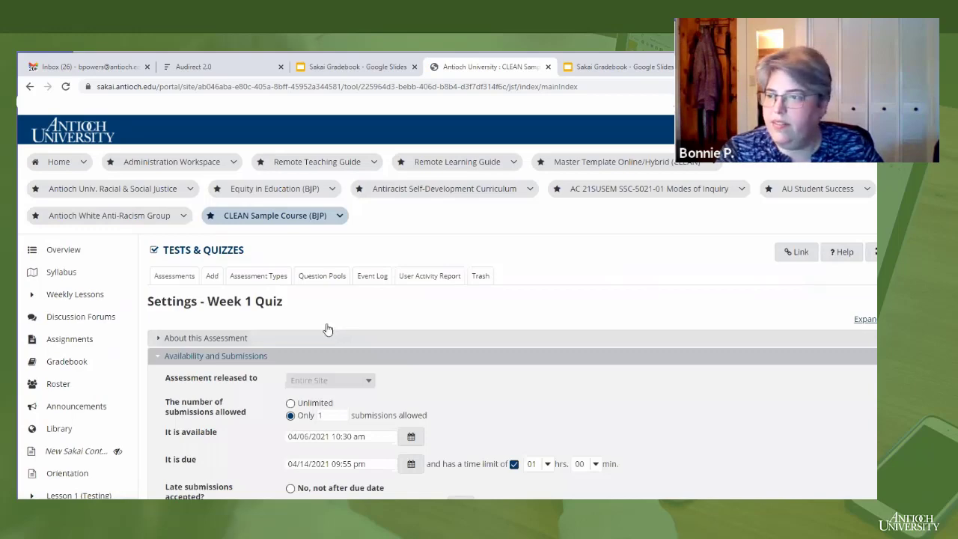
- In the quiz's Grading and Feedback settings, enable sending the assessment score to Gradebook immediately, regardless of the options below
{"action": "scroll", "coordinate": [327, 331], "scroll_direction": "down", "scroll_amount": 5}
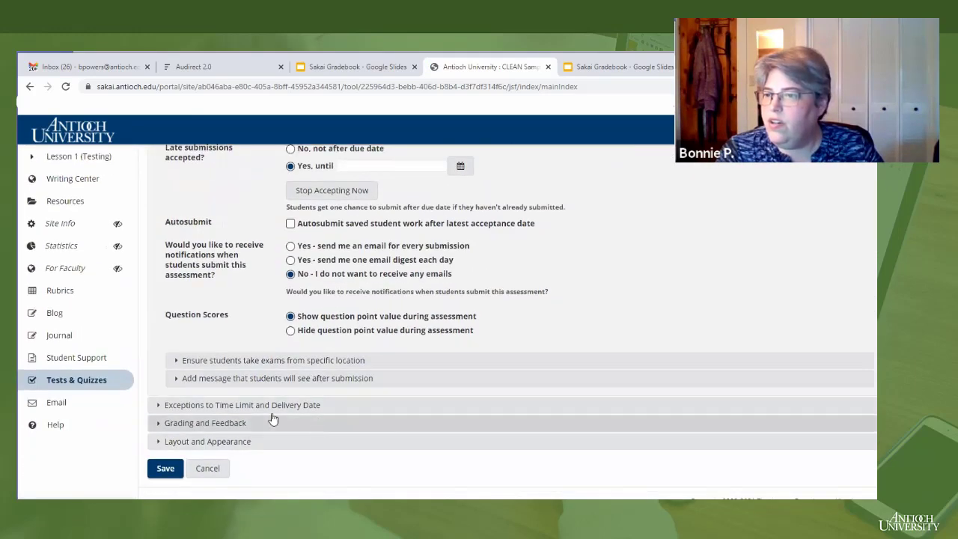
{"action": "left_click", "coordinate": [249, 423]}
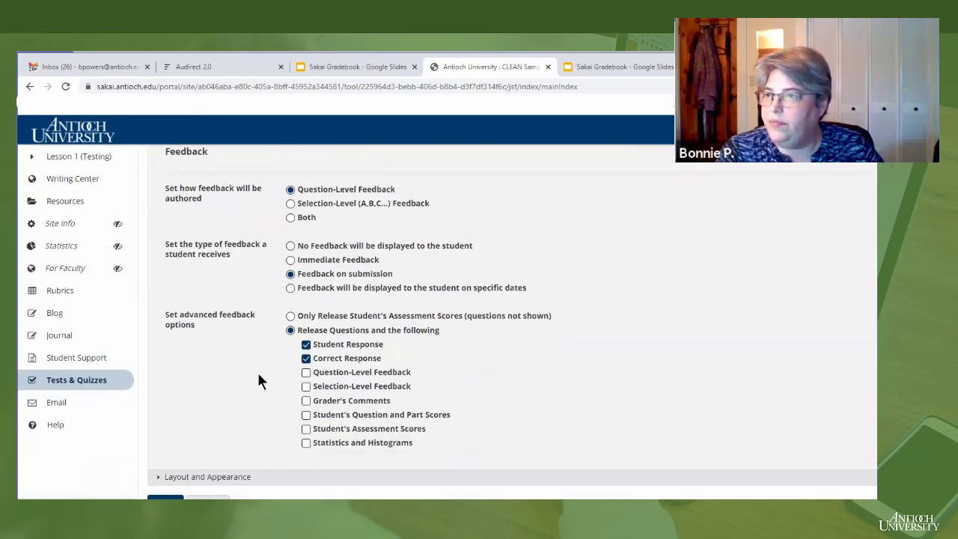
{"action": "scroll", "coordinate": [222, 270], "scroll_direction": "up", "scroll_amount": 2}
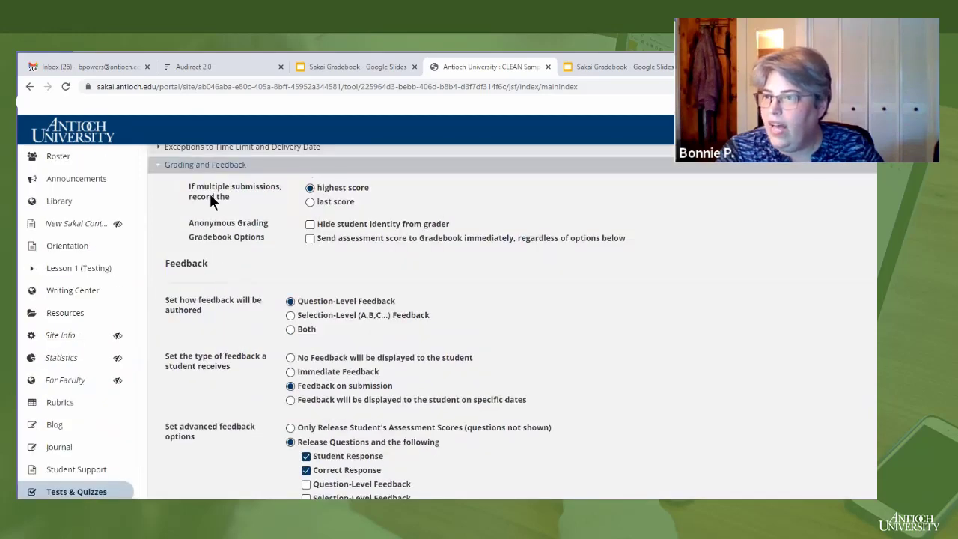
{"action": "left_click", "coordinate": [310, 238]}
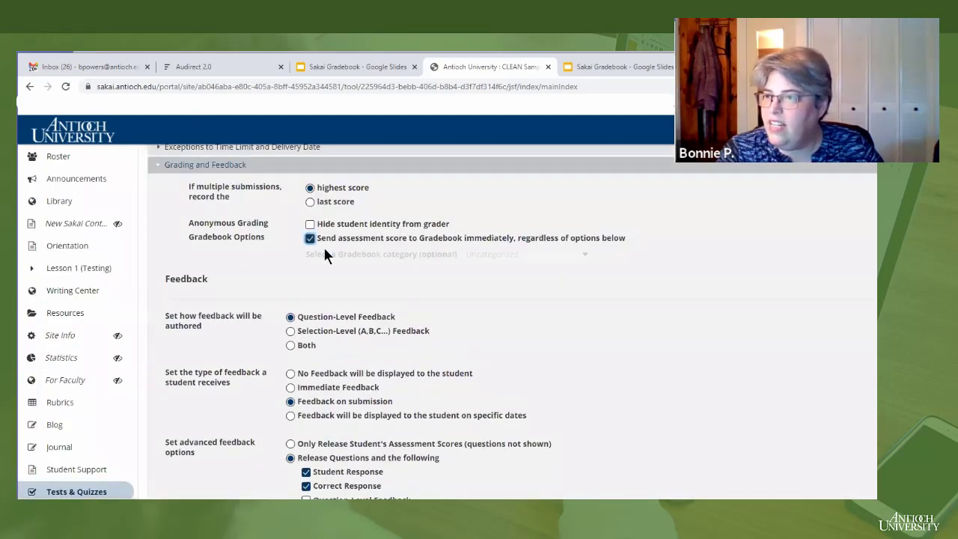
{"action": "left_click_drag", "start_coordinate": [627, 238], "coordinate": [312, 242]}
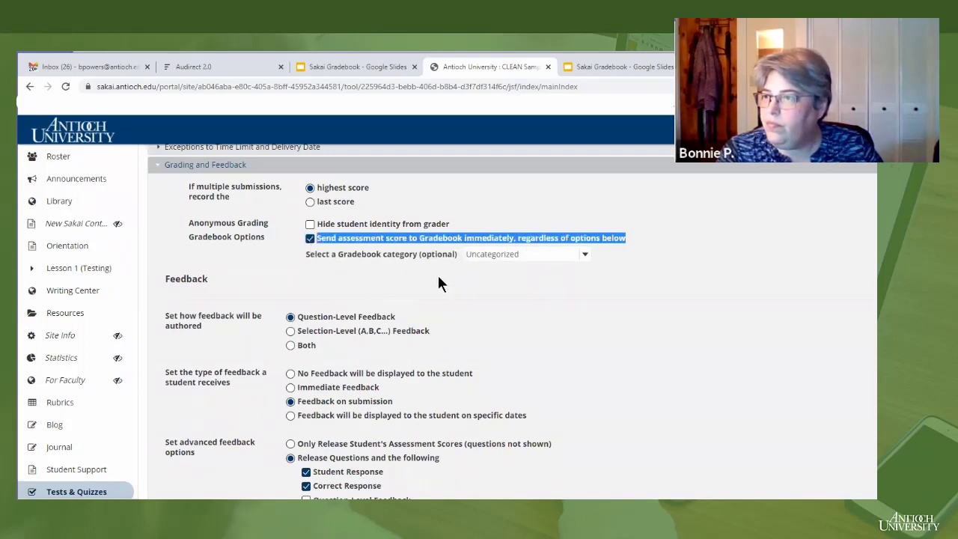
- Review the Gradebook category choices offered in the Week 1 Quiz's Grading and Feedback settings
{"action": "left_click", "coordinate": [584, 256]}
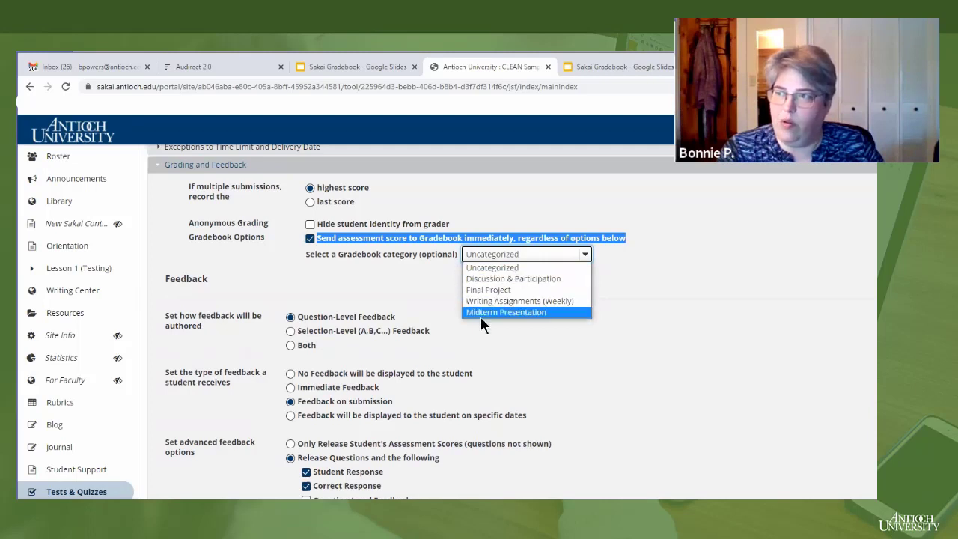
{"action": "left_click", "coordinate": [359, 263]}
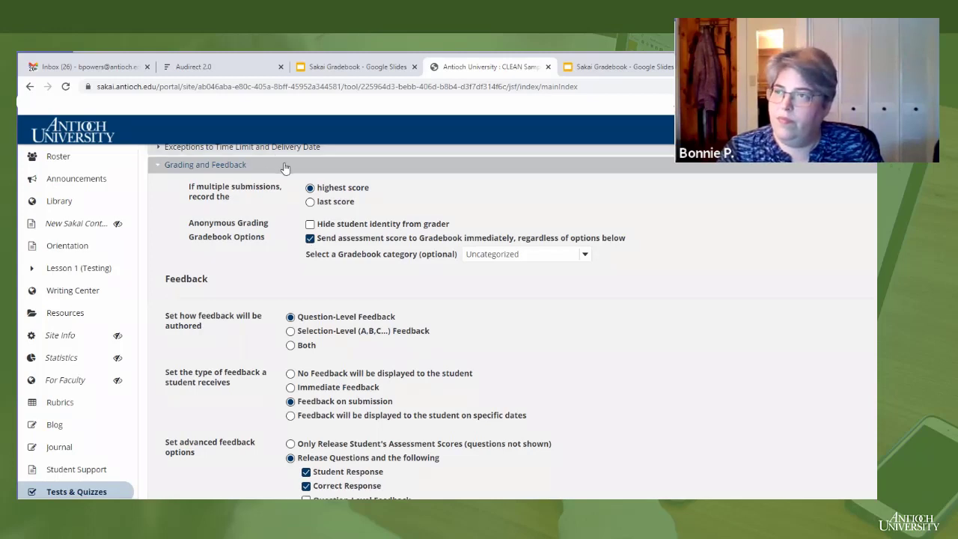
{"action": "left_click_drag", "start_coordinate": [255, 168], "coordinate": [159, 166]}
{"action": "left_click", "coordinate": [259, 166]}
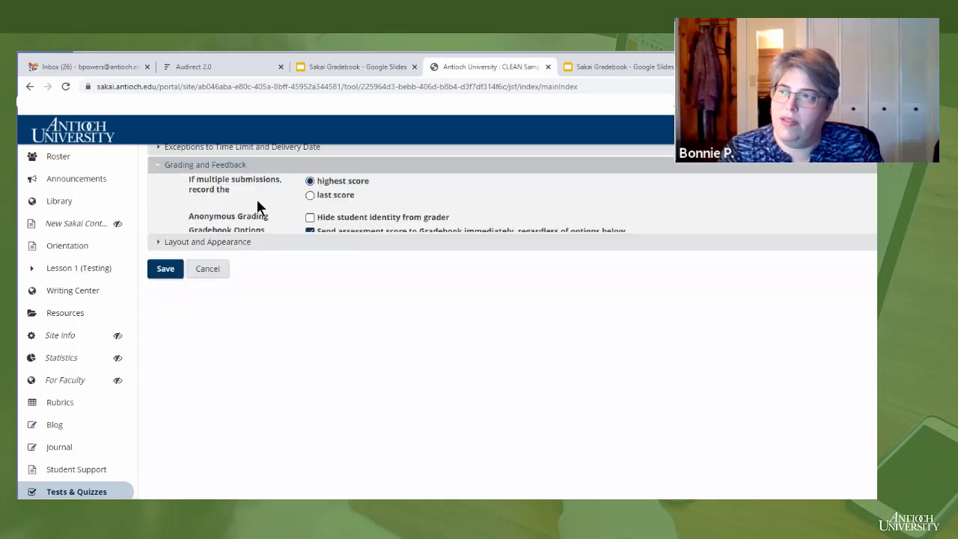
{"action": "scroll", "coordinate": [250, 258], "scroll_direction": "up", "scroll_amount": 3}
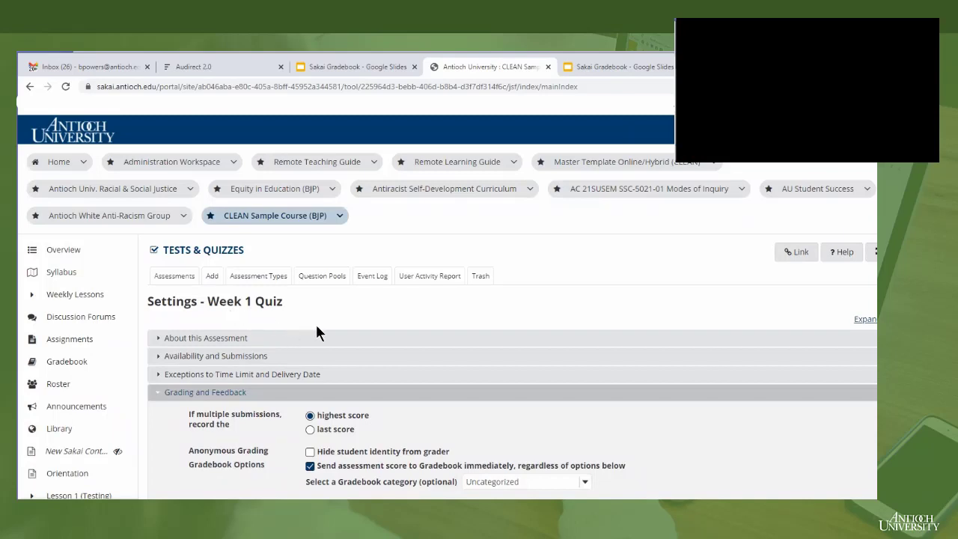
- In the Gradebook's Categories & Weighting settings, set the Discussion & Participation category's weight to 30%
{"action": "left_click", "coordinate": [73, 363]}
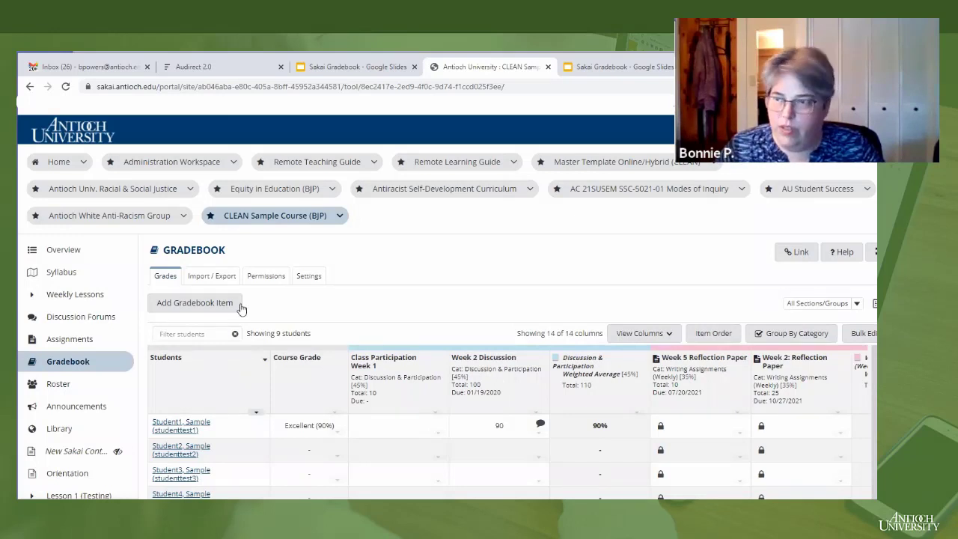
{"action": "left_click", "coordinate": [308, 275]}
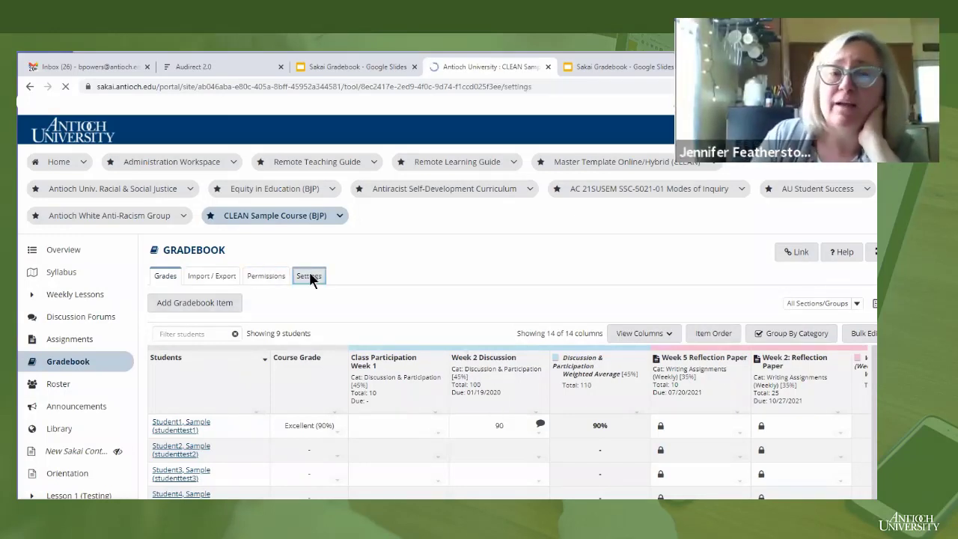
{"action": "left_click", "coordinate": [241, 430]}
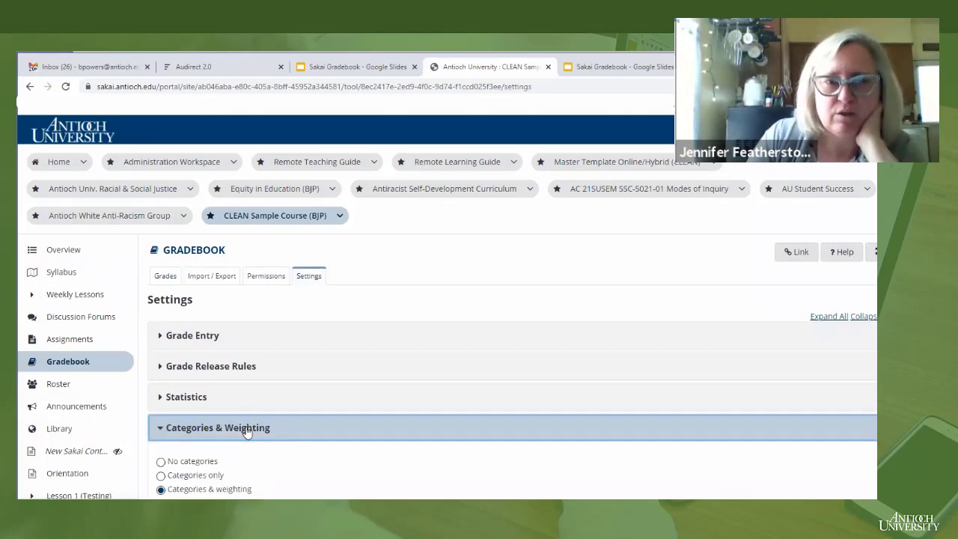
{"action": "scroll", "coordinate": [242, 430], "scroll_direction": "down", "scroll_amount": 3}
{"action": "scroll", "coordinate": [223, 418], "scroll_direction": "down", "scroll_amount": 2}
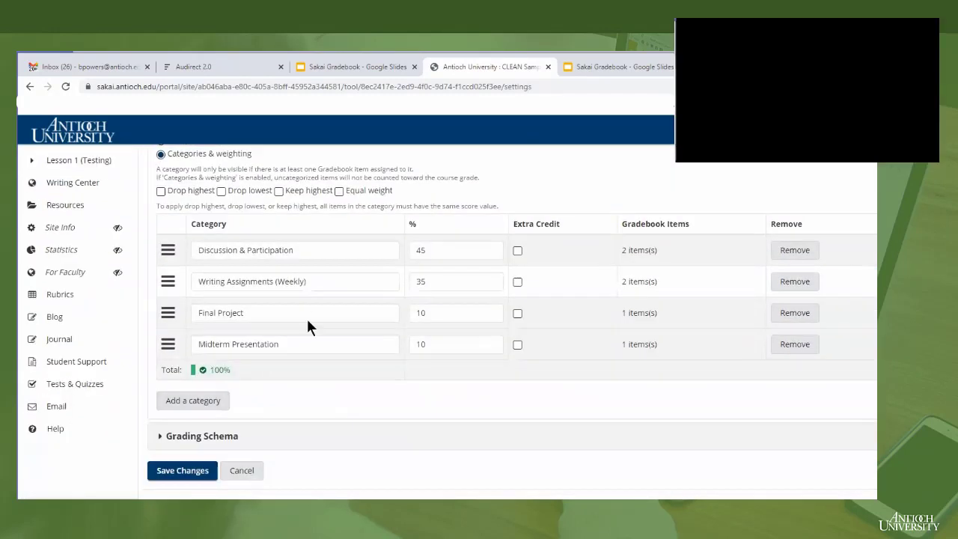
{"action": "left_click", "coordinate": [434, 250]}
{"action": "left_click_drag", "start_coordinate": [434, 250], "coordinate": [393, 253]}
{"action": "type", "text": "30"}
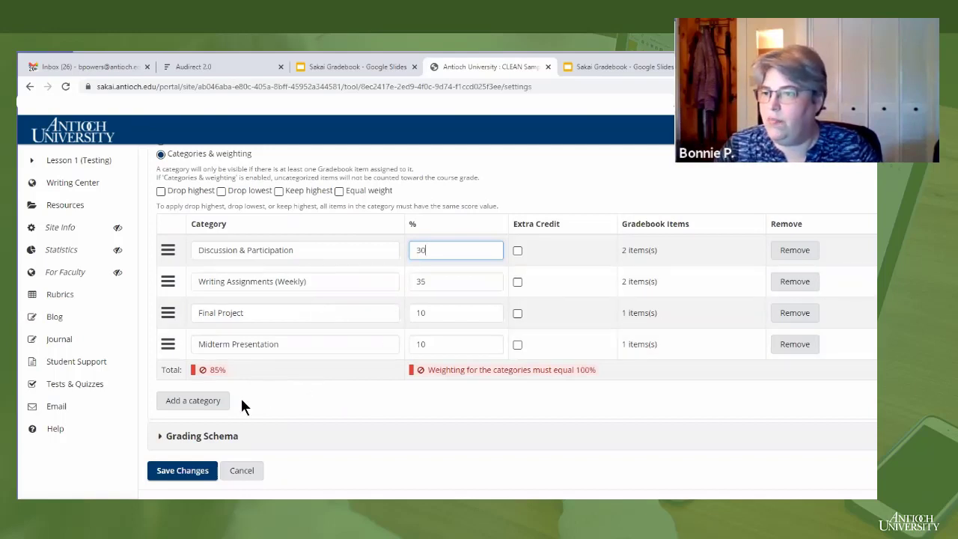
- Add a Gradebook category named quizzes with a weight of 15% and save the settings
{"action": "left_click", "coordinate": [209, 401]}
{"action": "type", "text": "quizzes"}
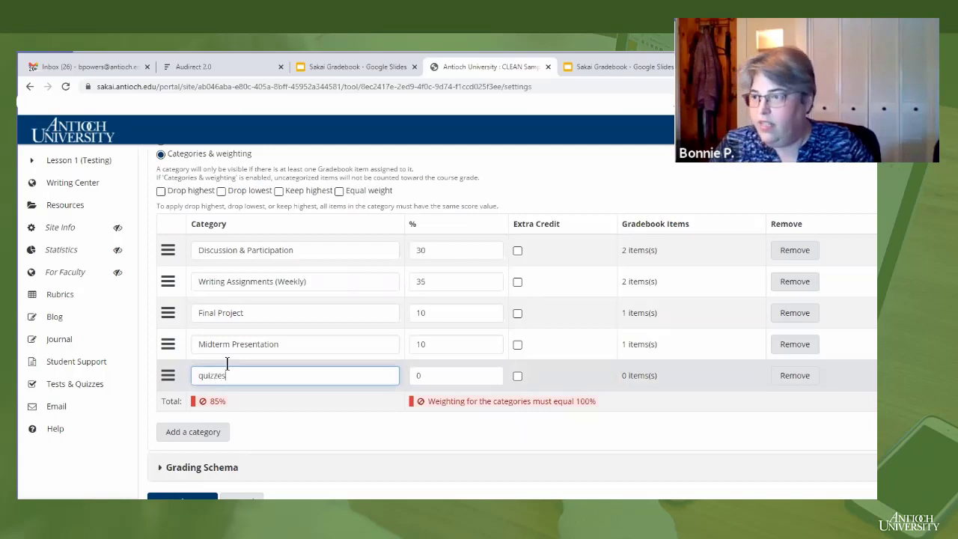
{"action": "left_click", "coordinate": [432, 376]}
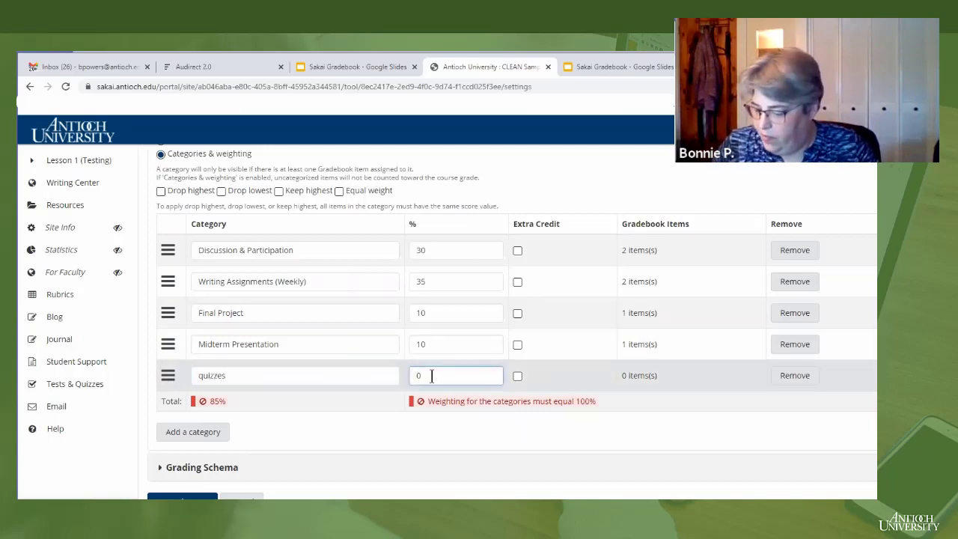
{"action": "type", "text": "15"}
{"action": "key", "text": "Return"}
{"action": "left_click", "coordinate": [421, 378]}
{"action": "key", "text": "BackSpace"}
{"action": "left_click", "coordinate": [490, 445]}
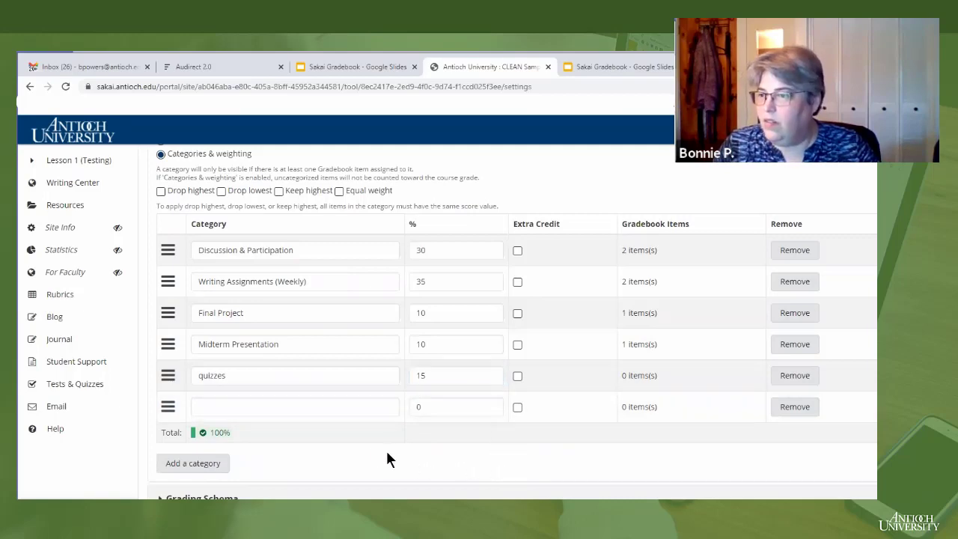
{"action": "scroll", "coordinate": [264, 451], "scroll_direction": "down", "scroll_amount": 1}
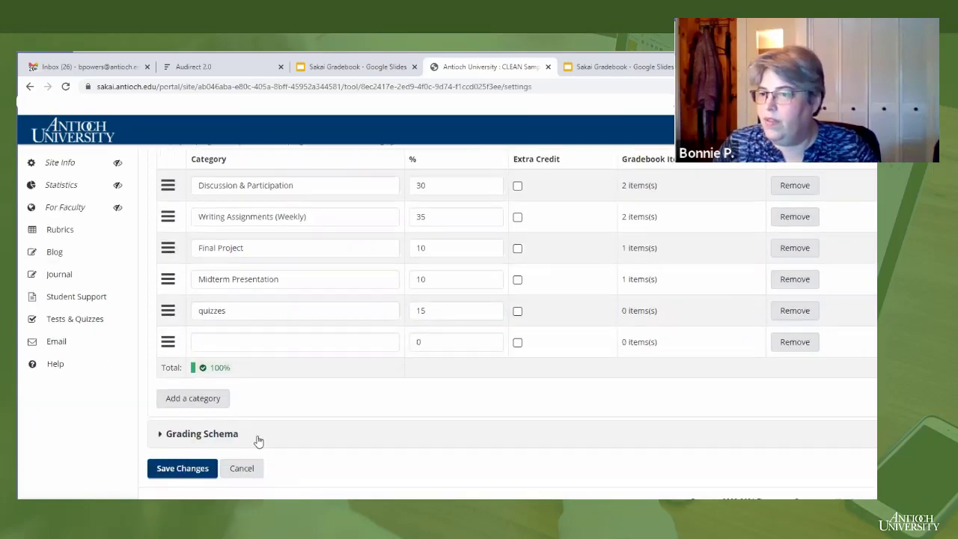
{"action": "left_click", "coordinate": [187, 468]}
- Return to the course's Tests & Quizzes tool and open the settings of the published Week 1 Quiz
{"action": "scroll", "coordinate": [82, 367], "scroll_direction": "down", "scroll_amount": 3}
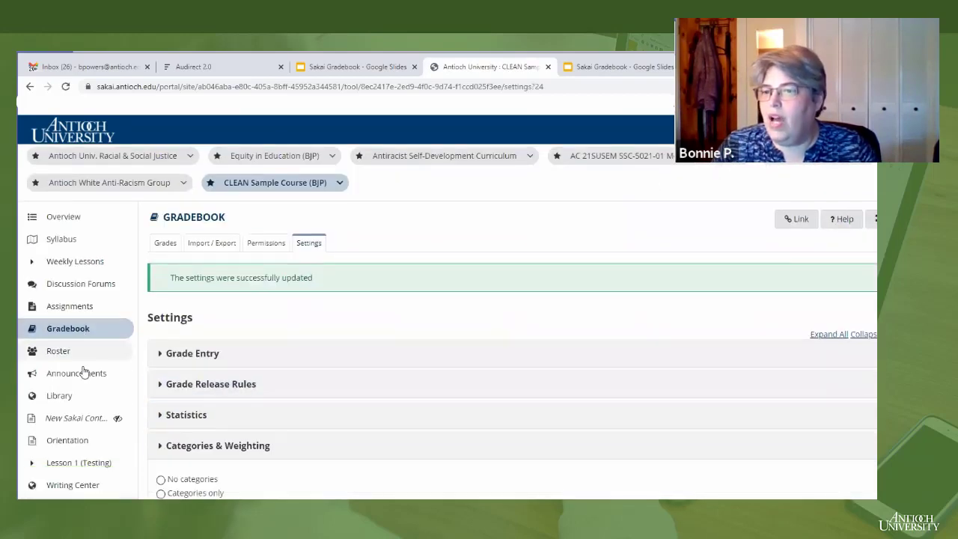
{"action": "scroll", "coordinate": [86, 364], "scroll_direction": "down", "scroll_amount": 2}
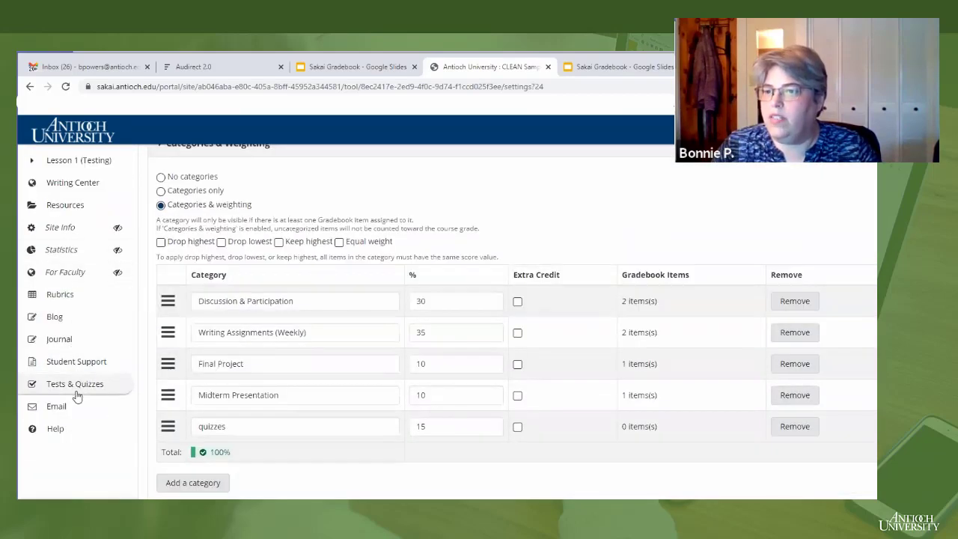
{"action": "left_click", "coordinate": [78, 396]}
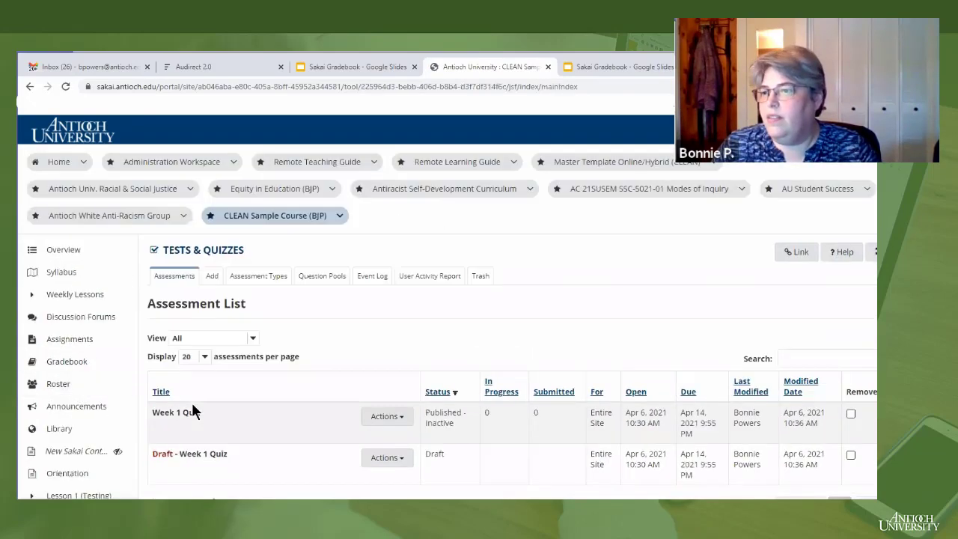
{"action": "left_click", "coordinate": [384, 417]}
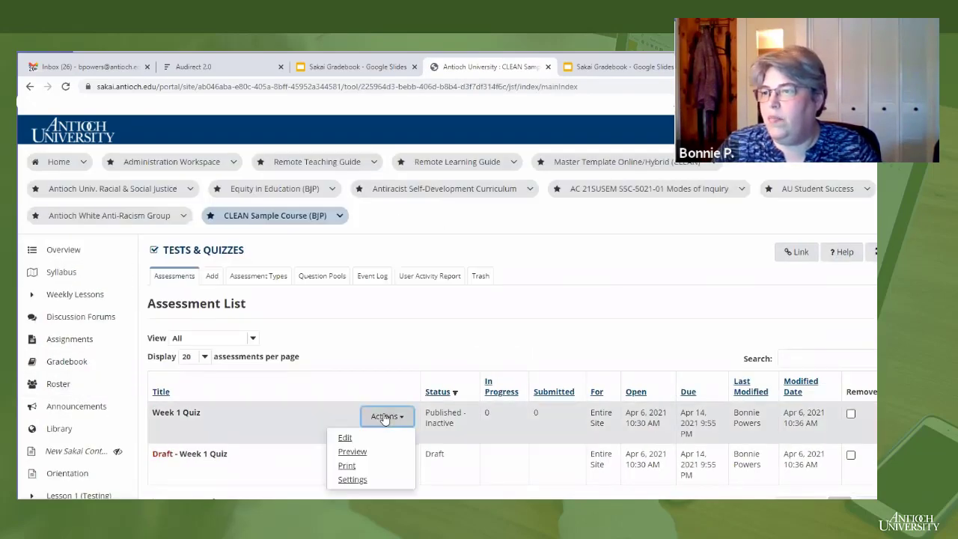
{"action": "left_click", "coordinate": [361, 481]}
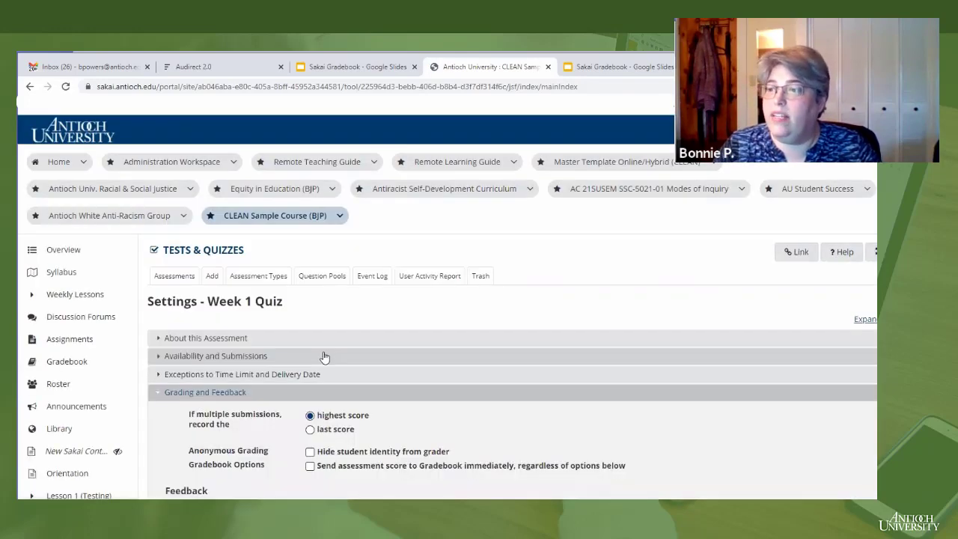
- Enable sending the Week 1 Quiz score to Gradebook immediately, assign it to the quizzes category, and save the quiz settings
{"action": "scroll", "coordinate": [320, 367], "scroll_direction": "down", "scroll_amount": 2}
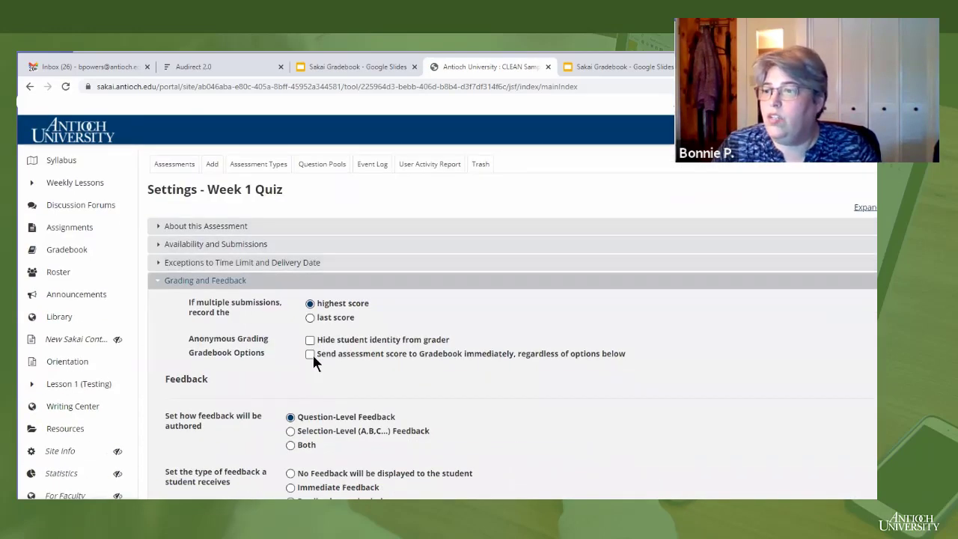
{"action": "left_click", "coordinate": [310, 354]}
{"action": "left_click", "coordinate": [490, 369]}
{"action": "left_click", "coordinate": [489, 440]}
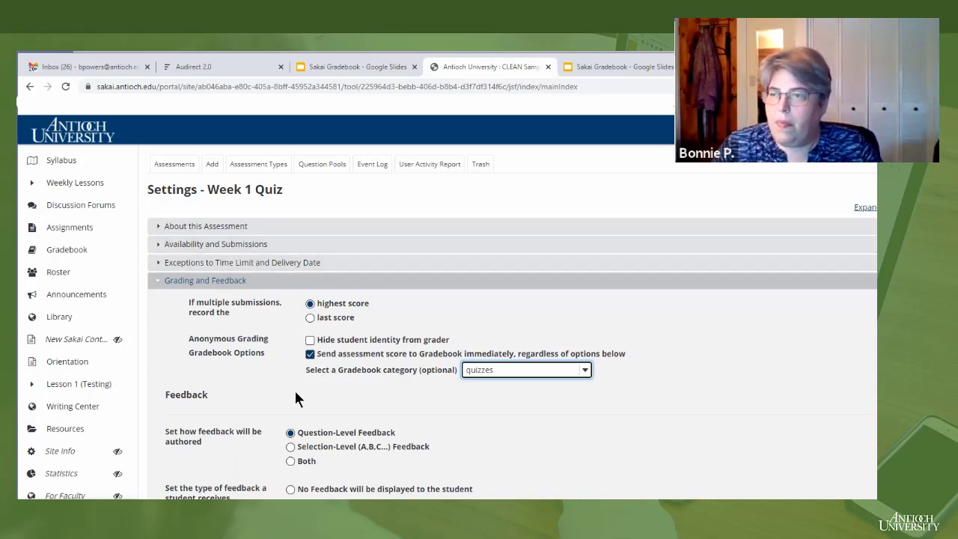
{"action": "scroll", "coordinate": [292, 389], "scroll_direction": "down", "scroll_amount": 4}
{"action": "left_click", "coordinate": [166, 469]}
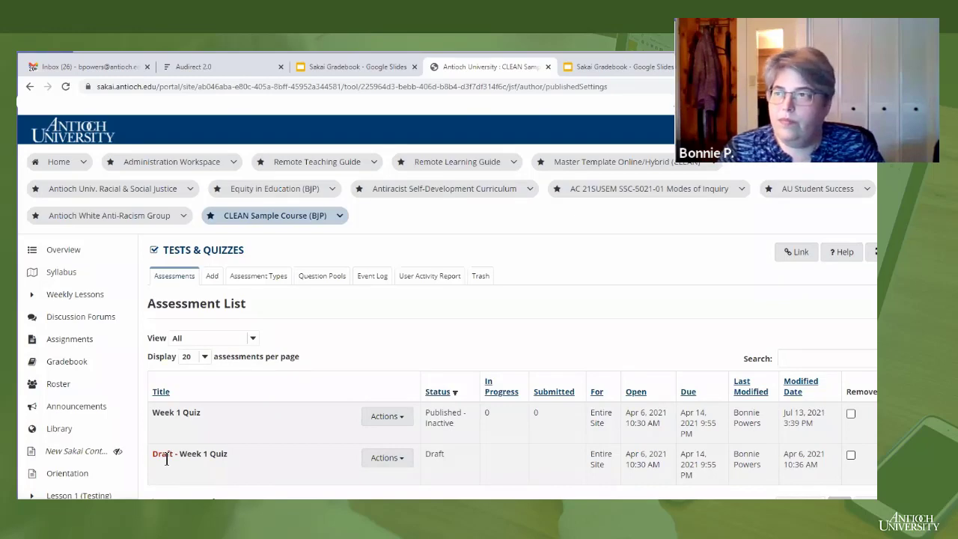
- Switch to the Sakai Gradebook presentation in Google Slides and show the Connecting Forums to Gradebook slide
{"action": "left_click", "coordinate": [318, 64]}
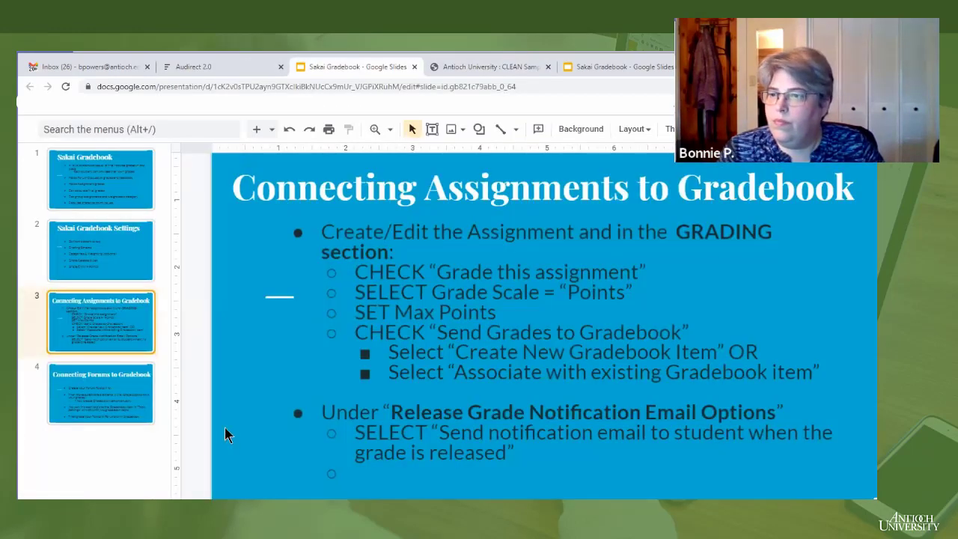
{"action": "left_click", "coordinate": [111, 410]}
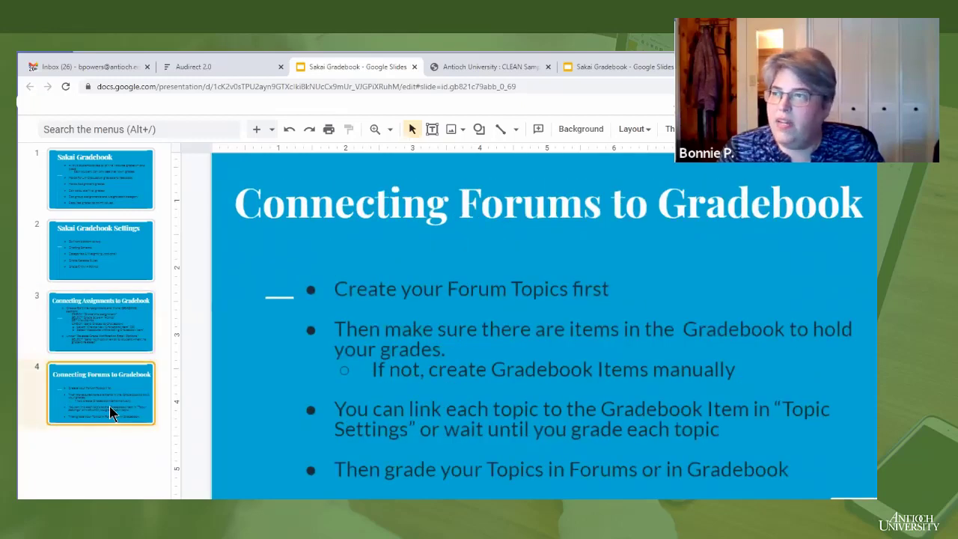